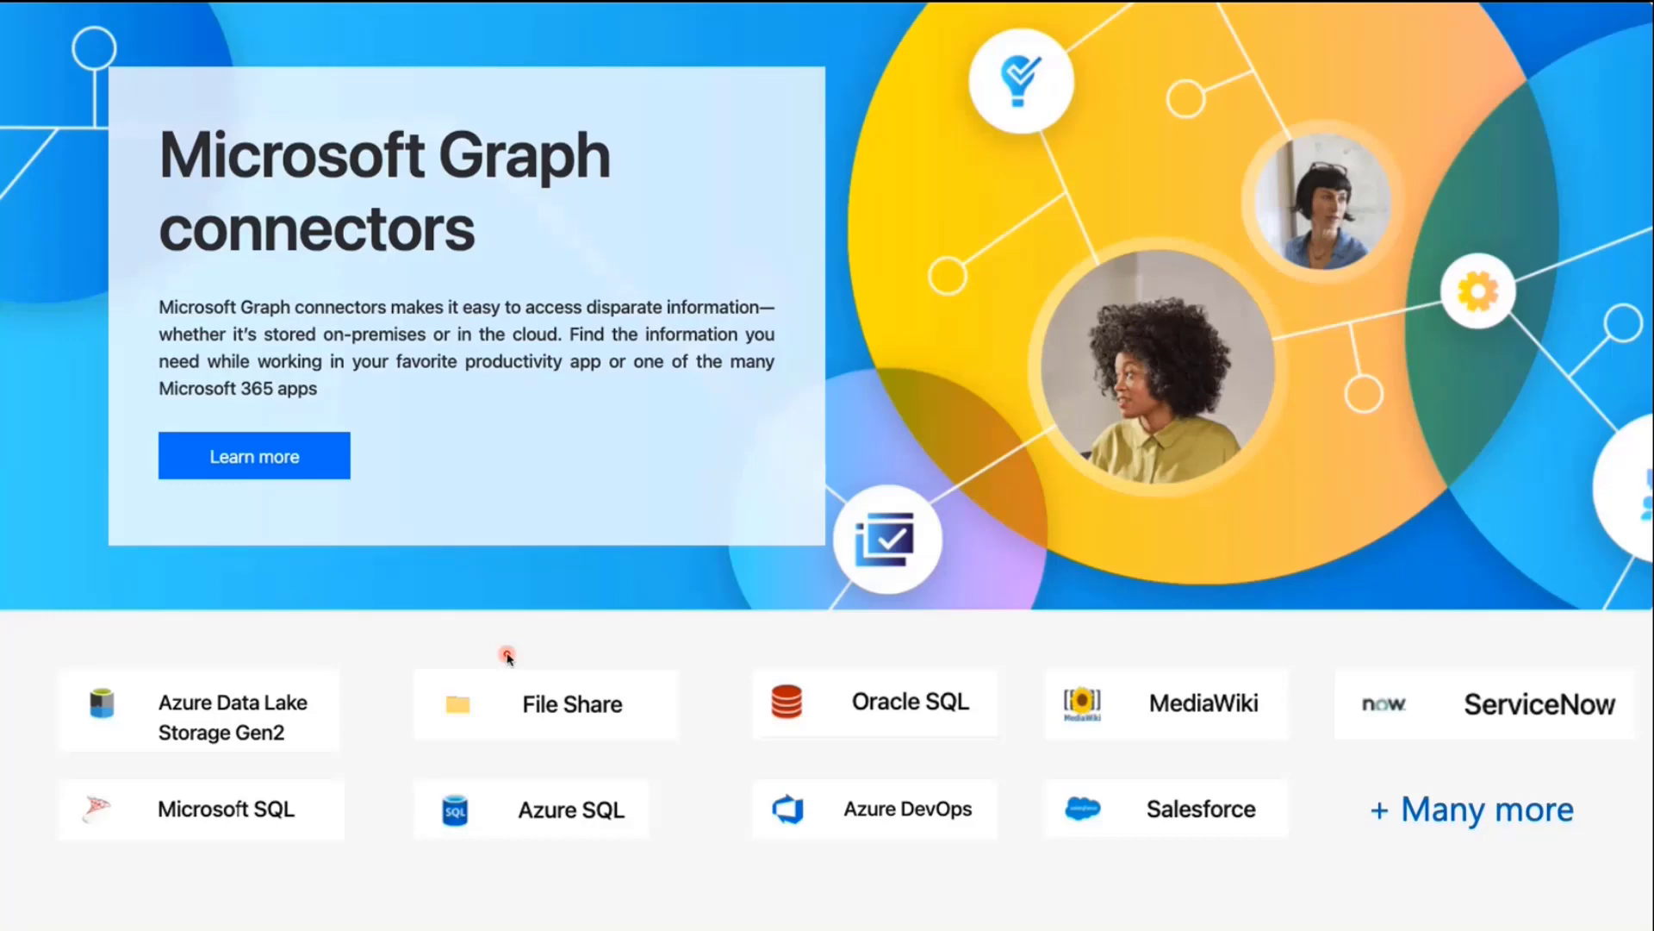
key(Right)
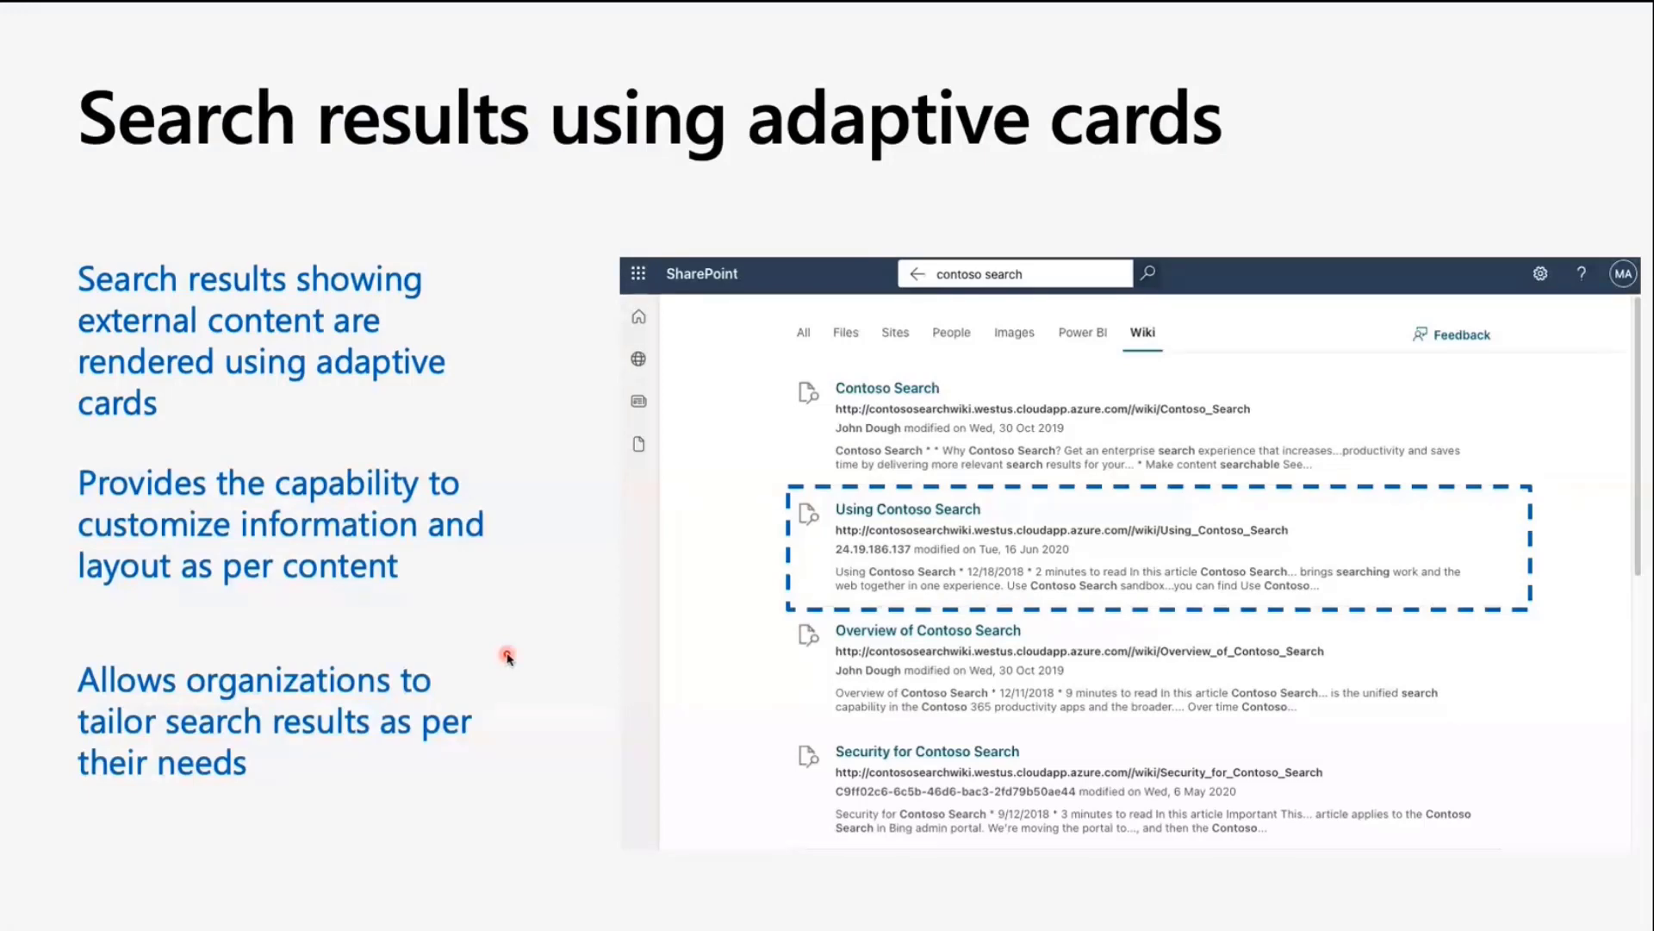
key(Right)
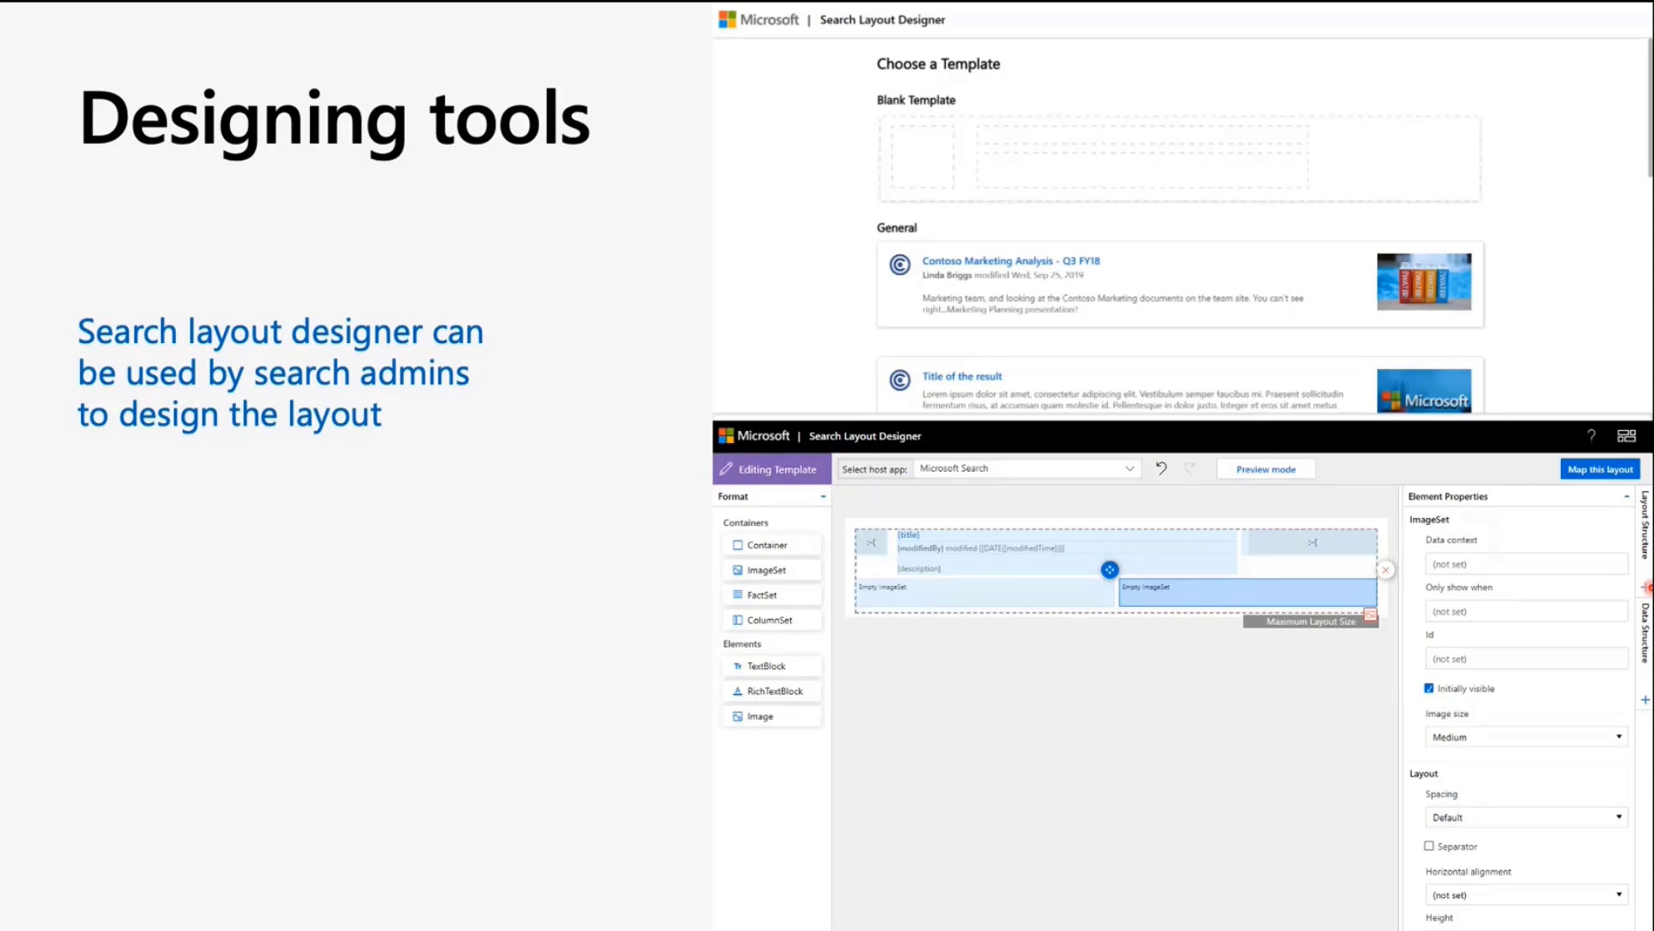
click(531, 534)
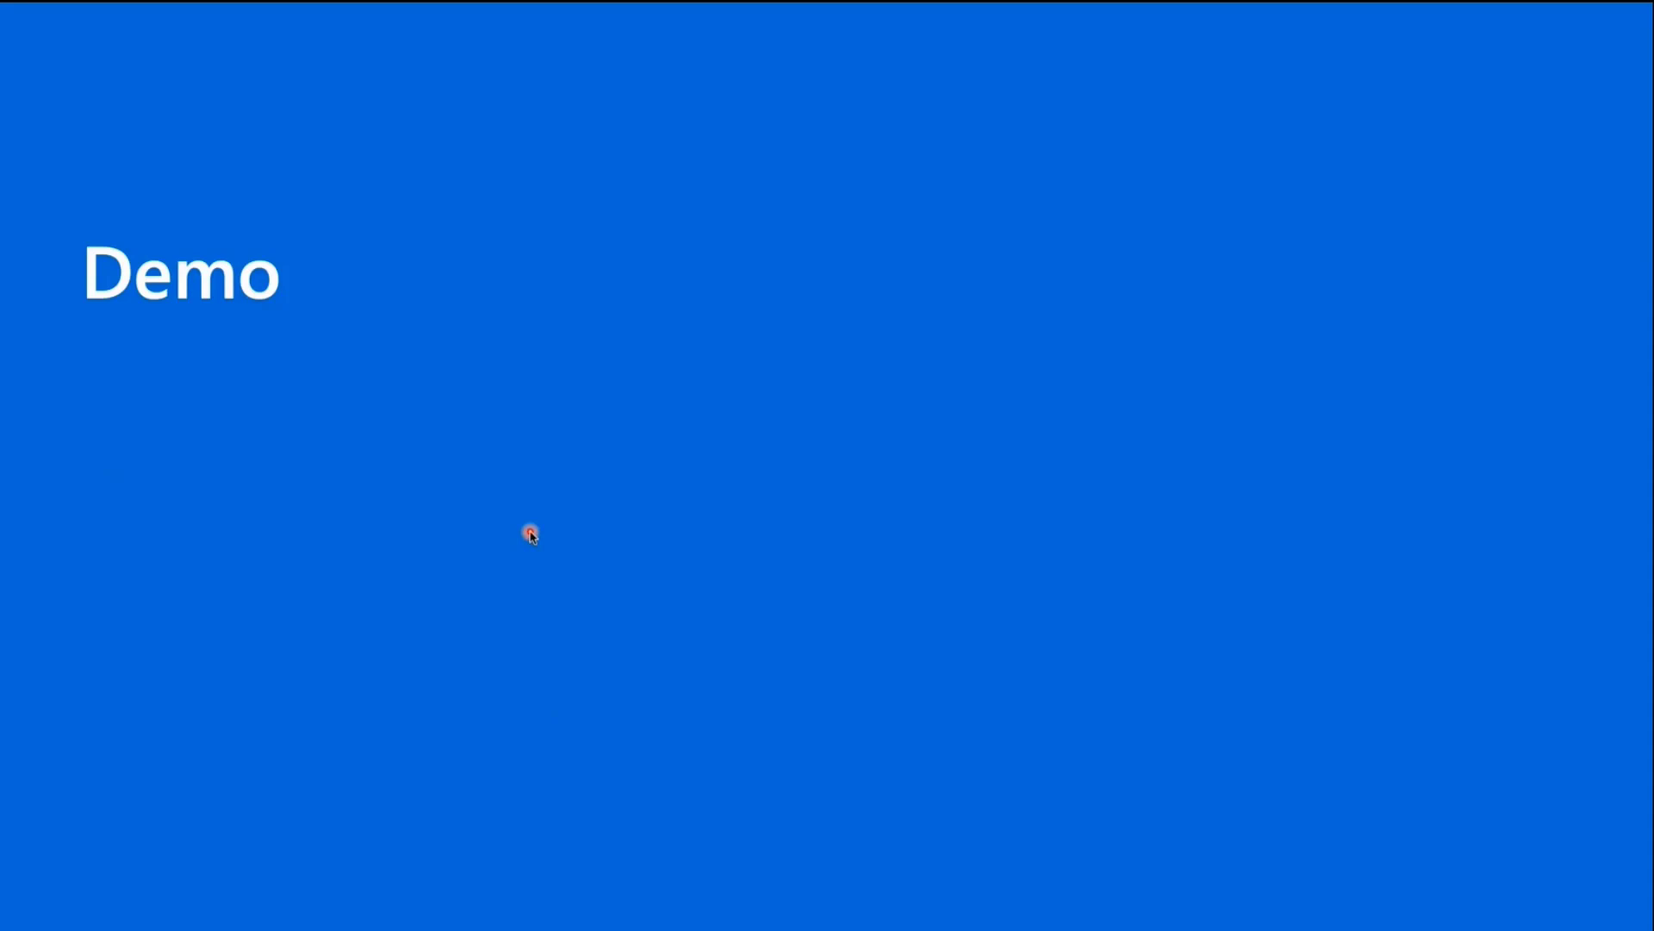
Switch to Microsoft Edge and open the Search & intelligence data sources in the Microsoft 365 admin center
key(super+Tab)
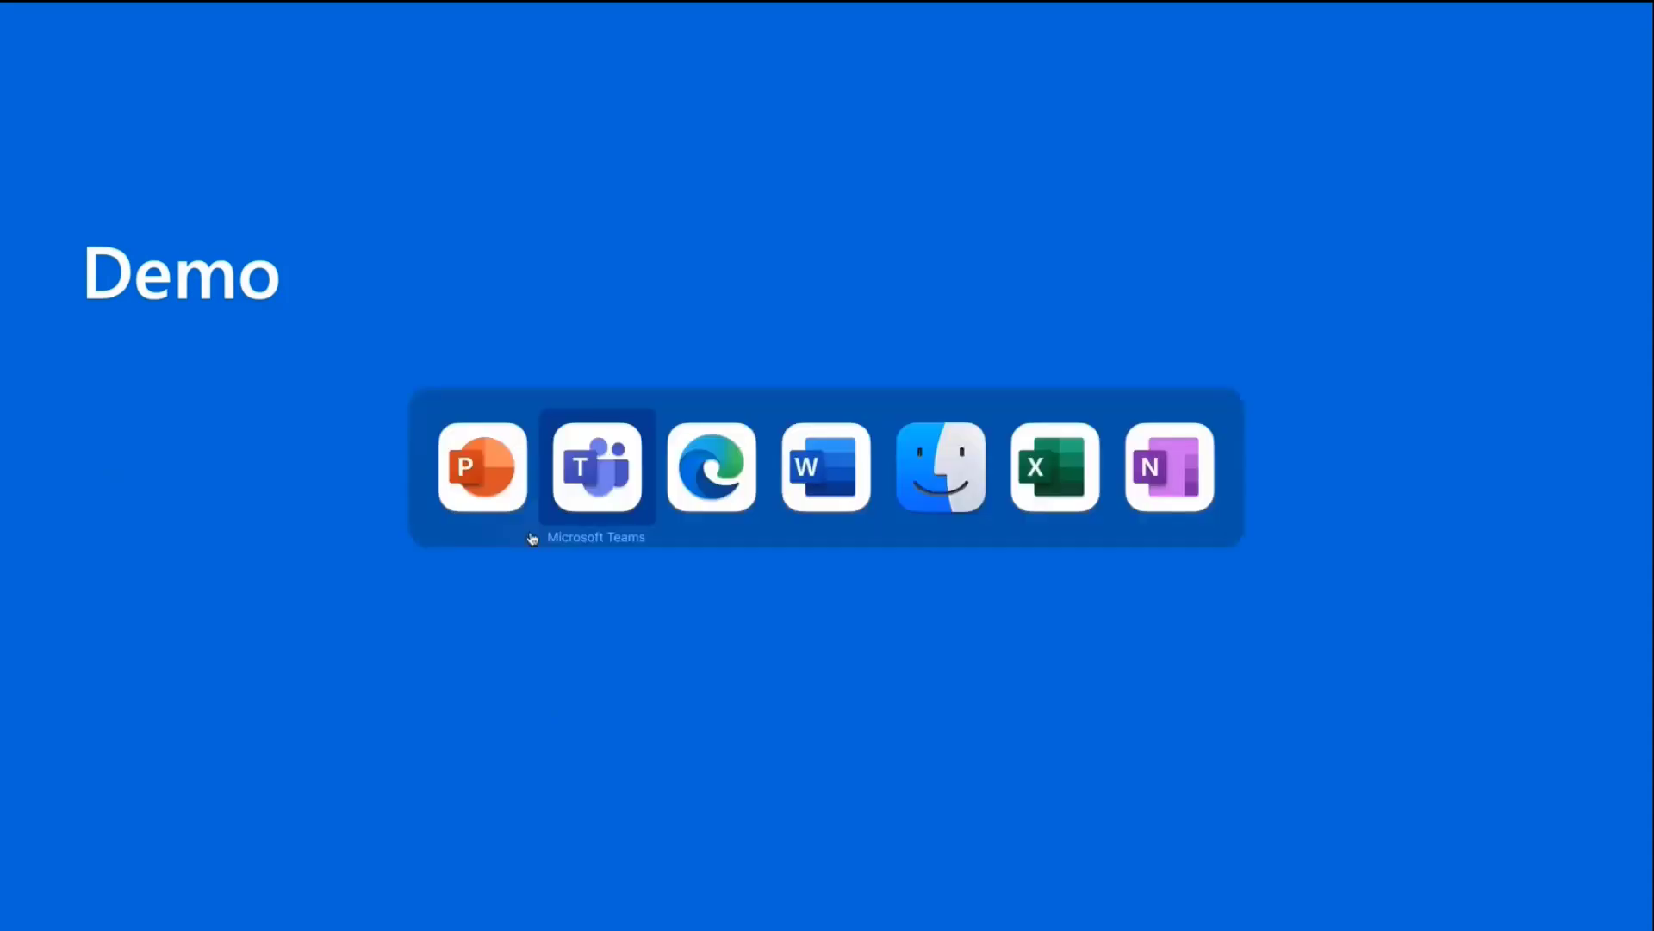
key(super+Tab)
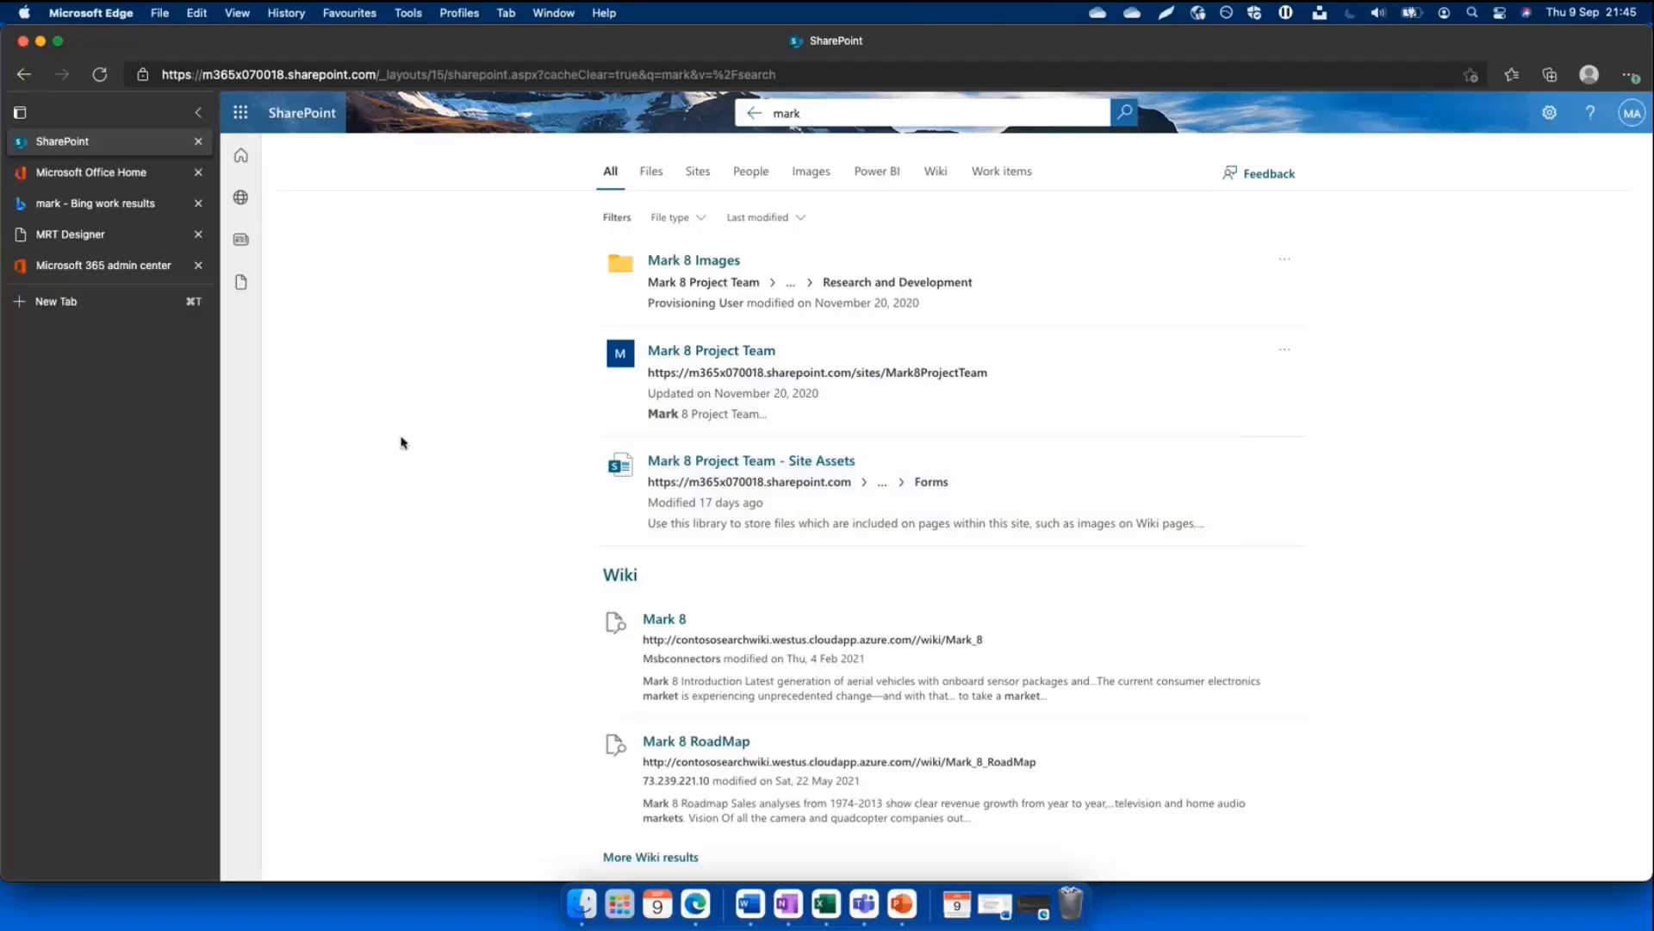
click(144, 271)
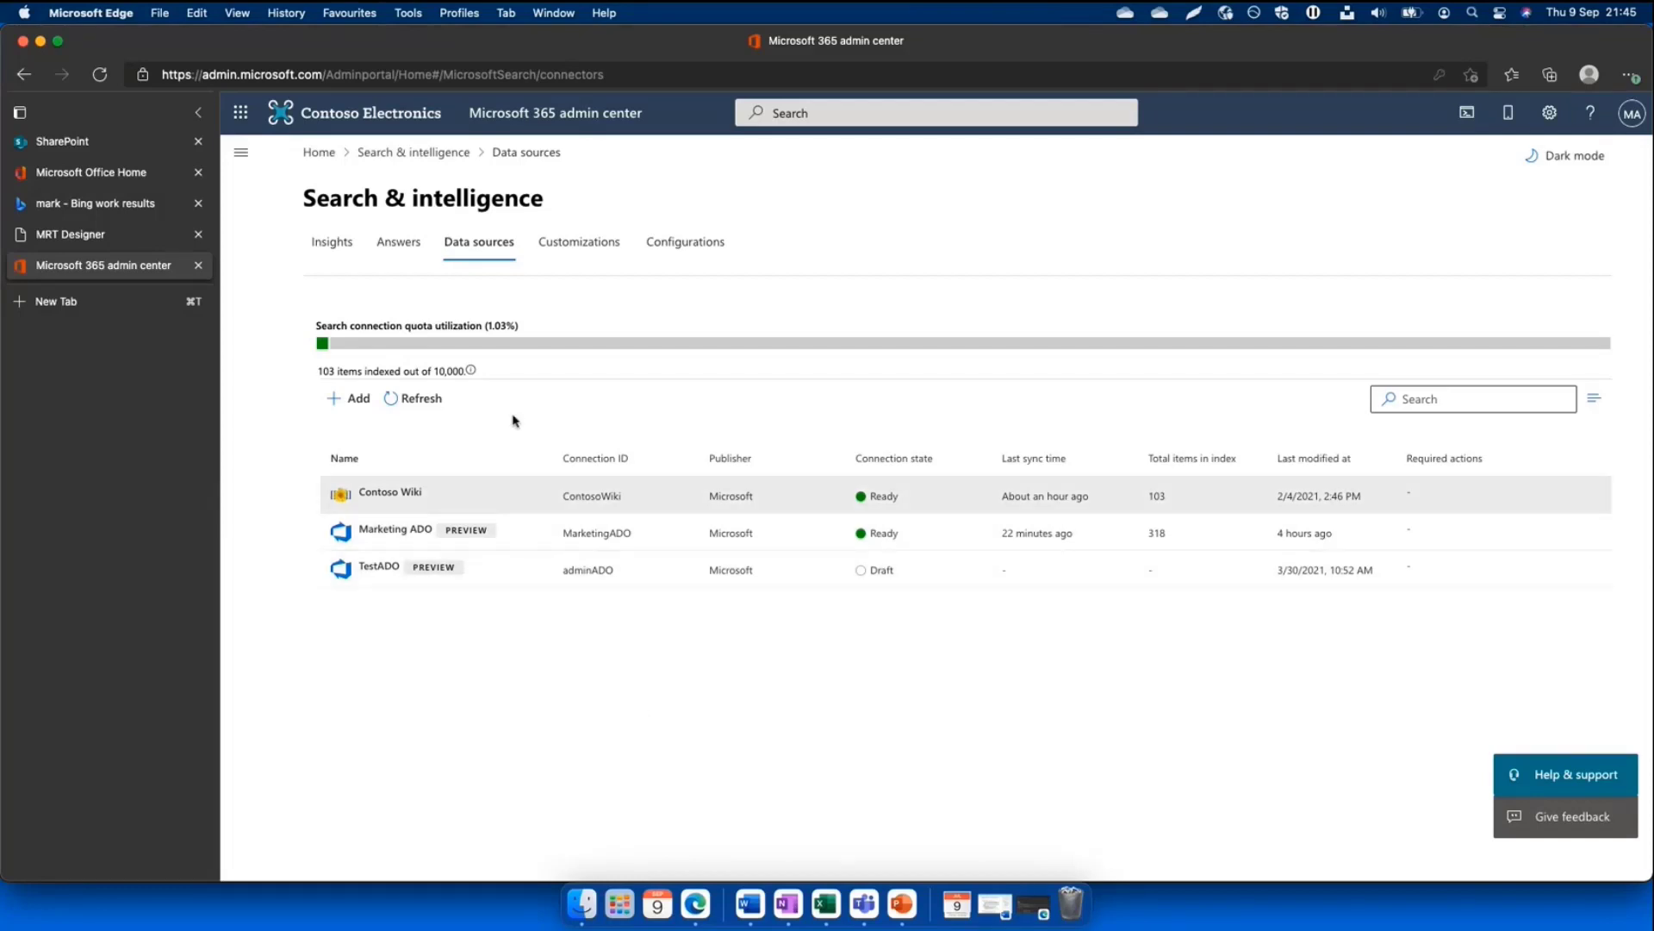
click(241, 153)
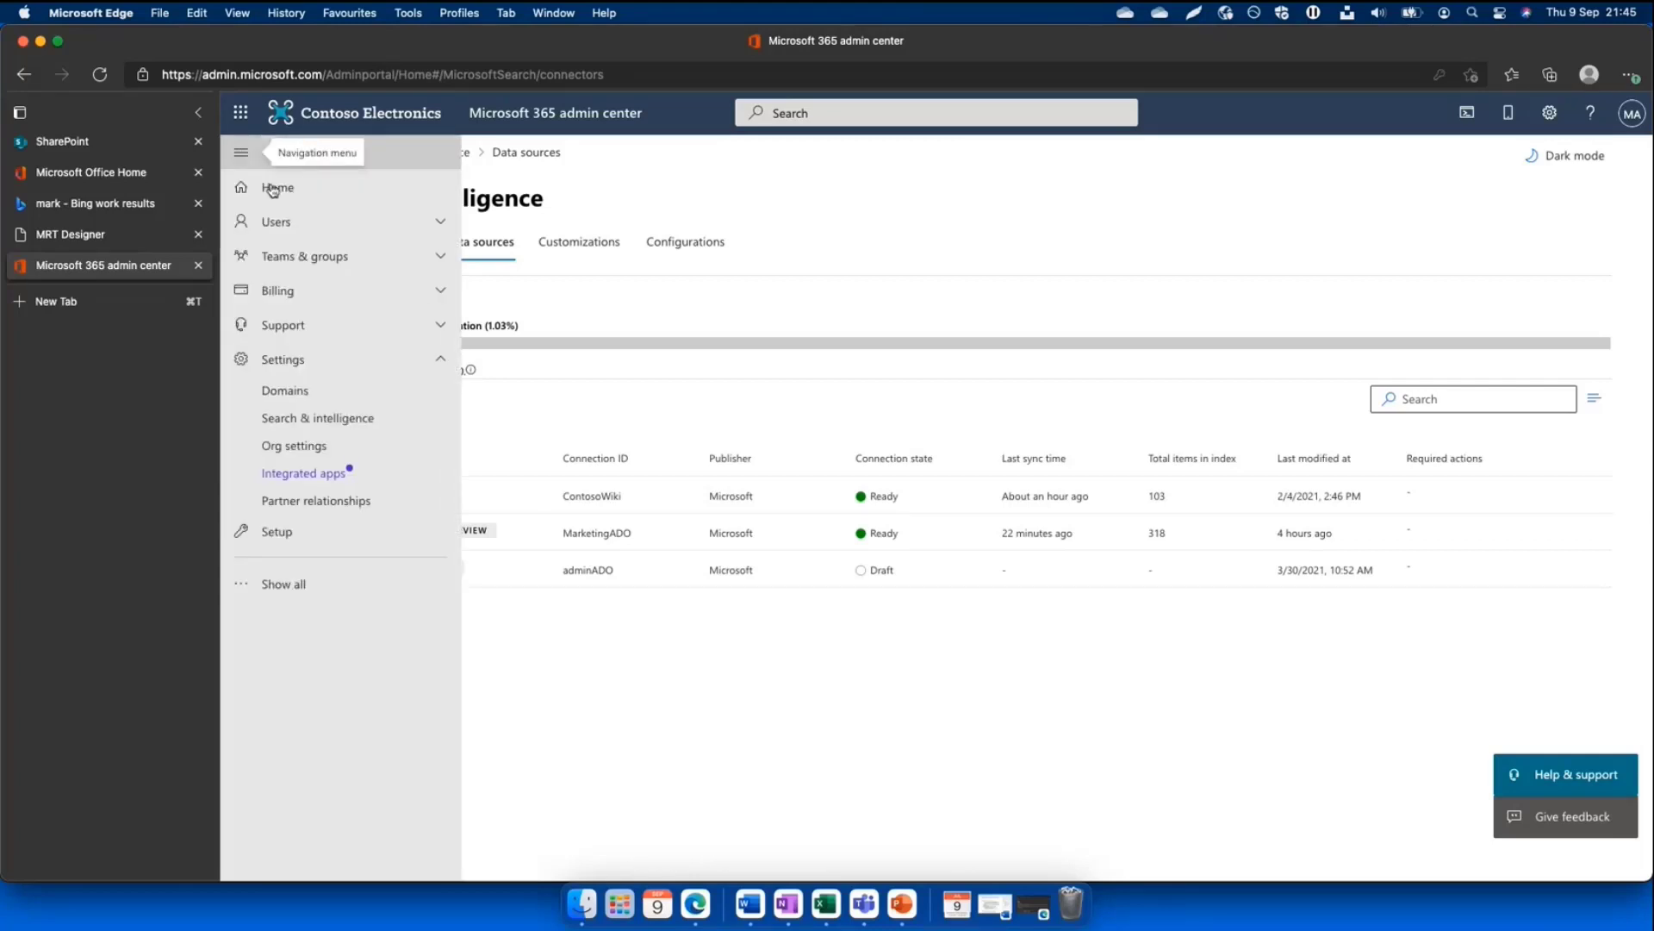
click(366, 422)
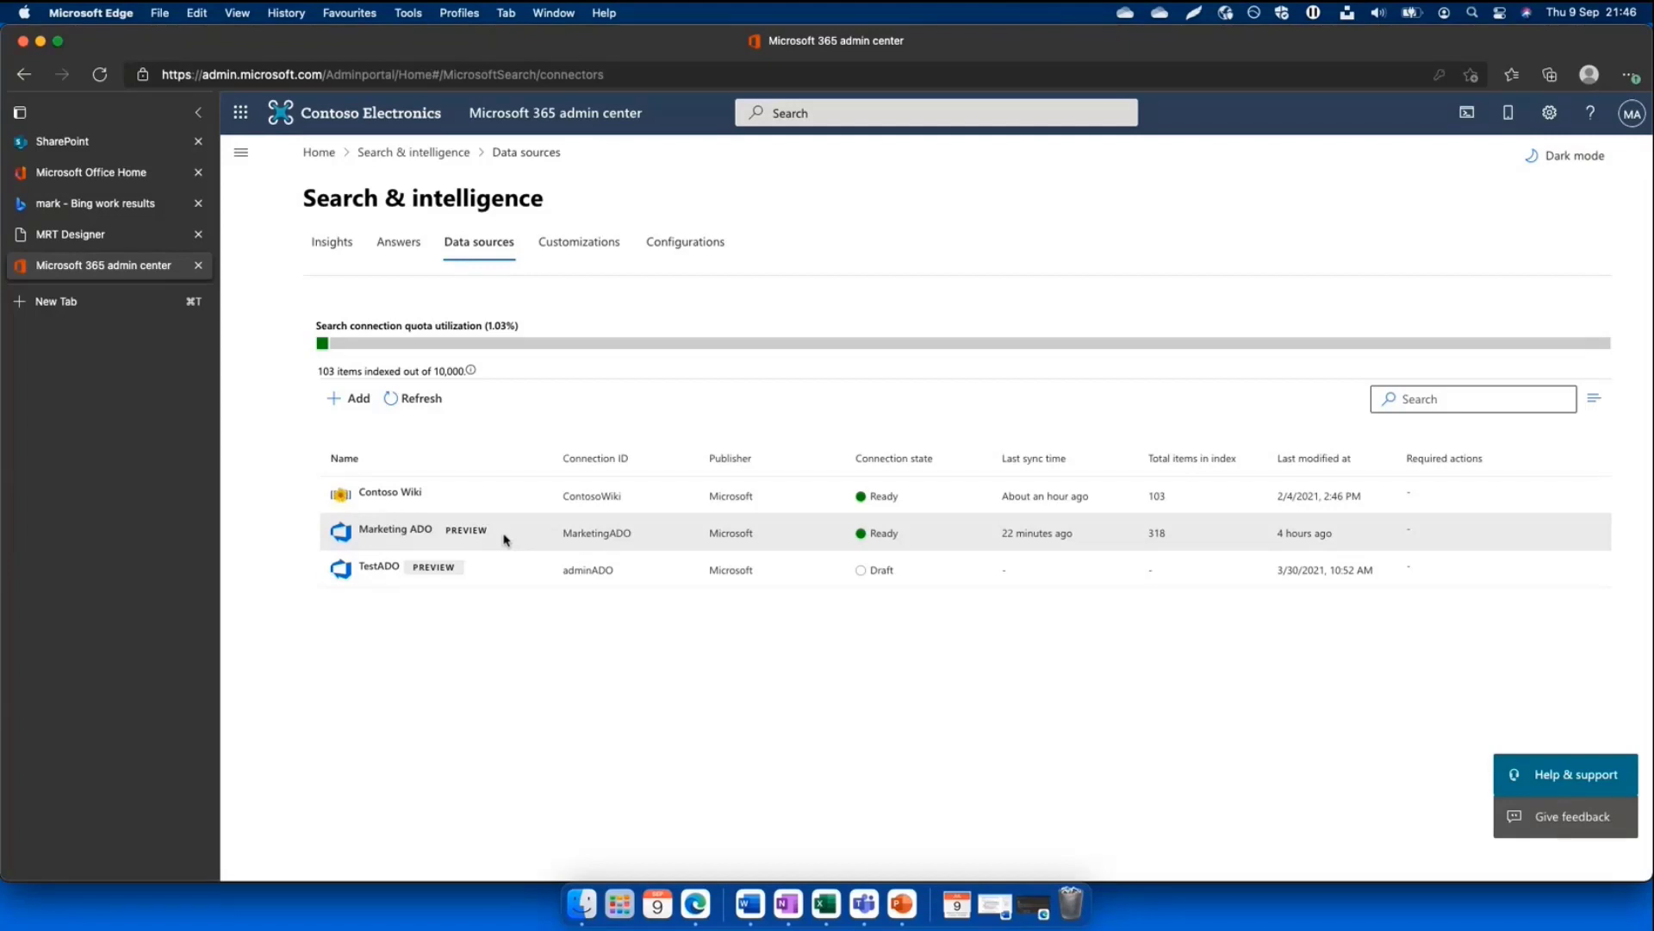
Open the MarketingADODefault result type in the search customizations and examine its content source and result layout JSON
click(604, 247)
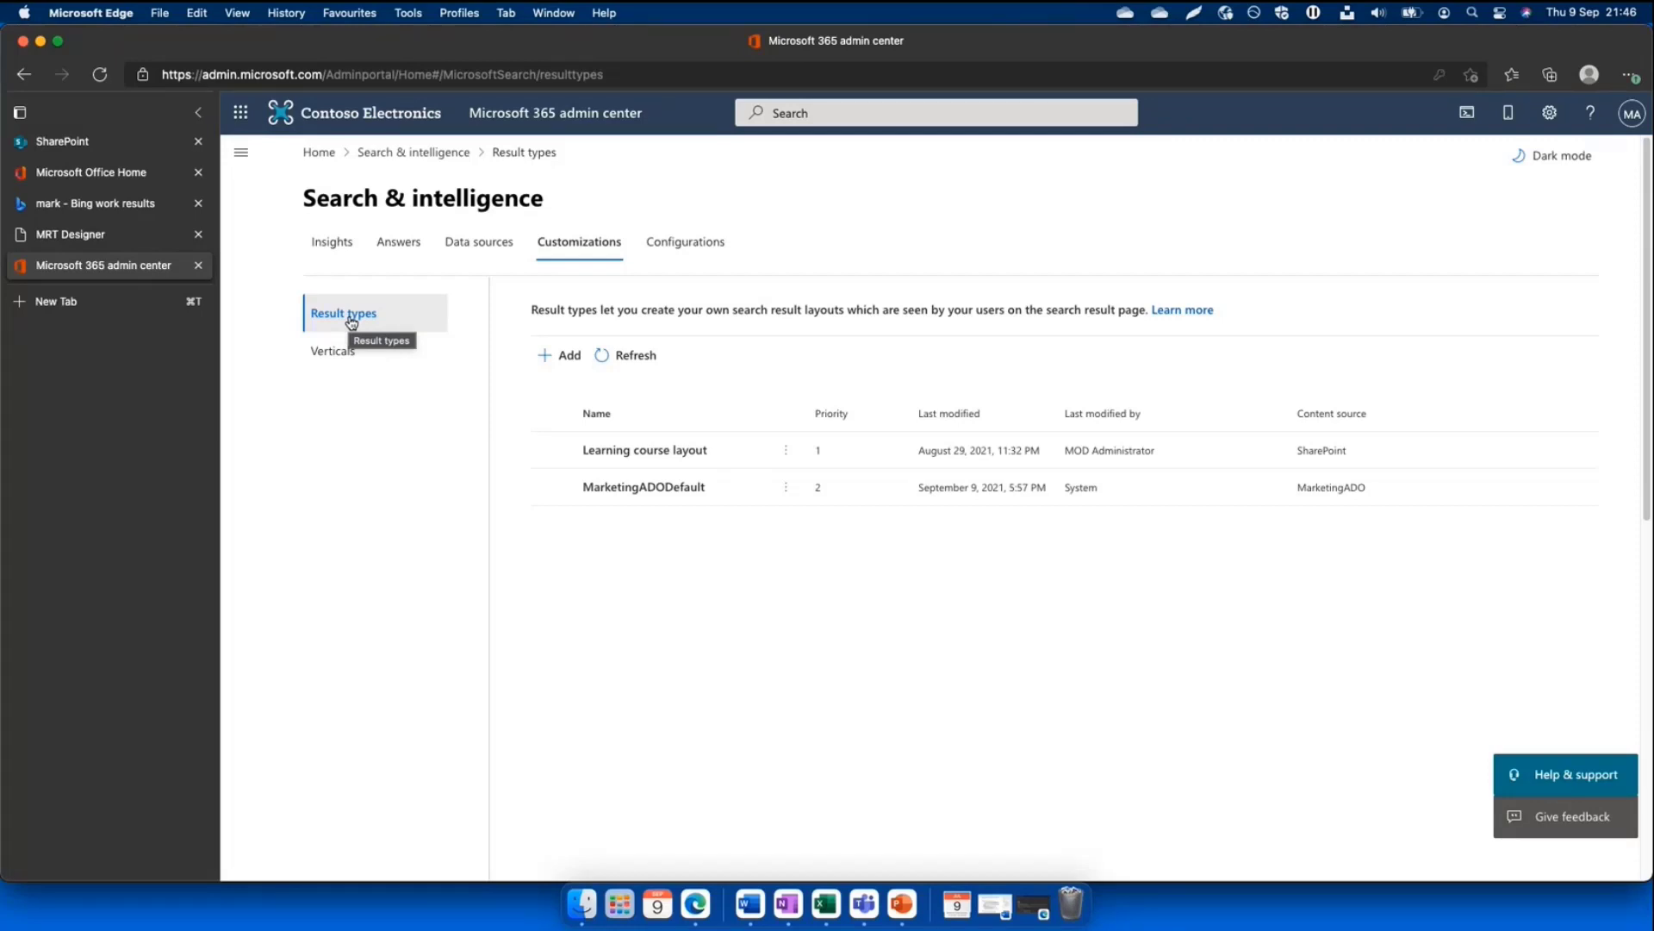
click(676, 487)
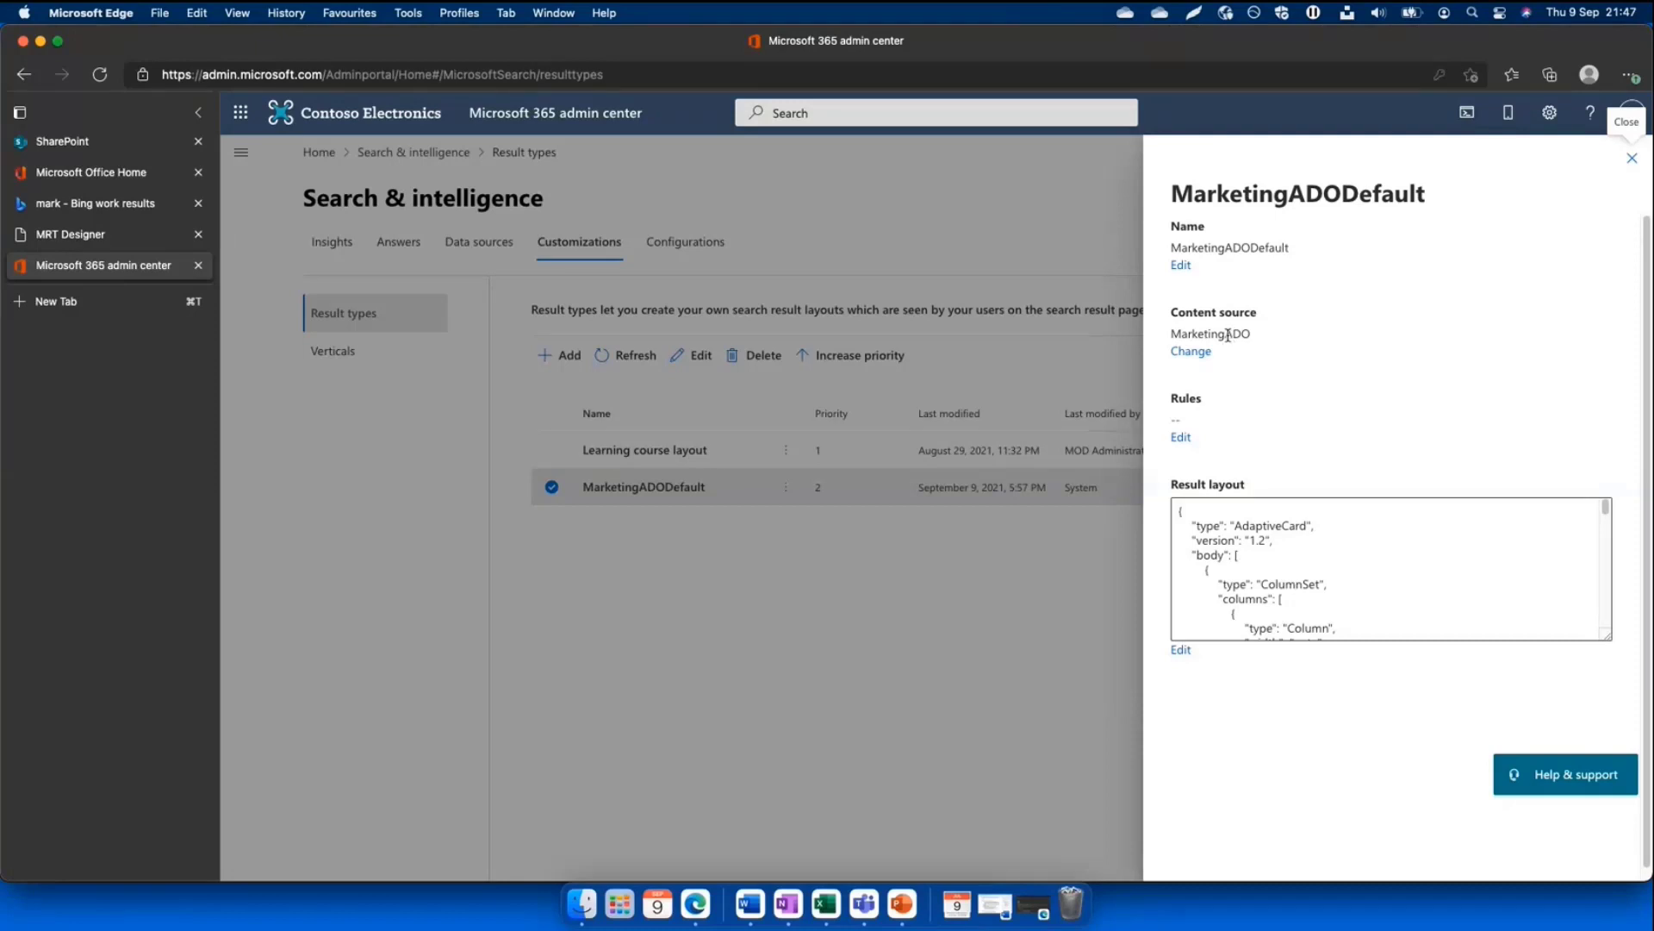
drag(1172, 334, 1256, 344)
click(1186, 336)
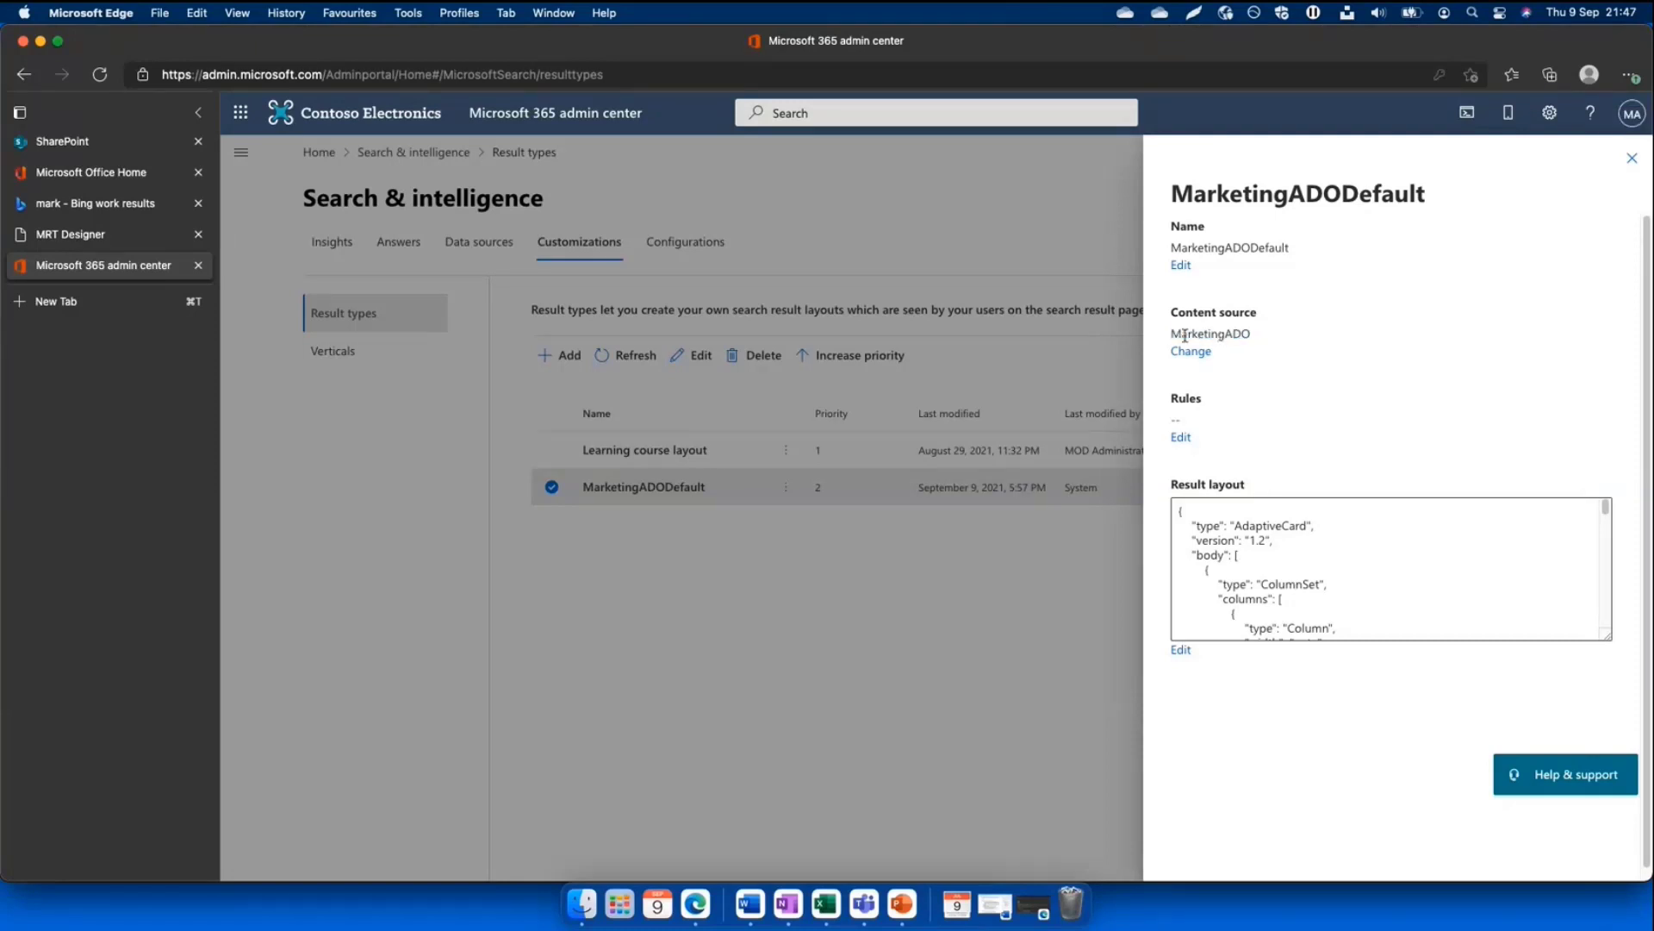
double_click(1211, 334)
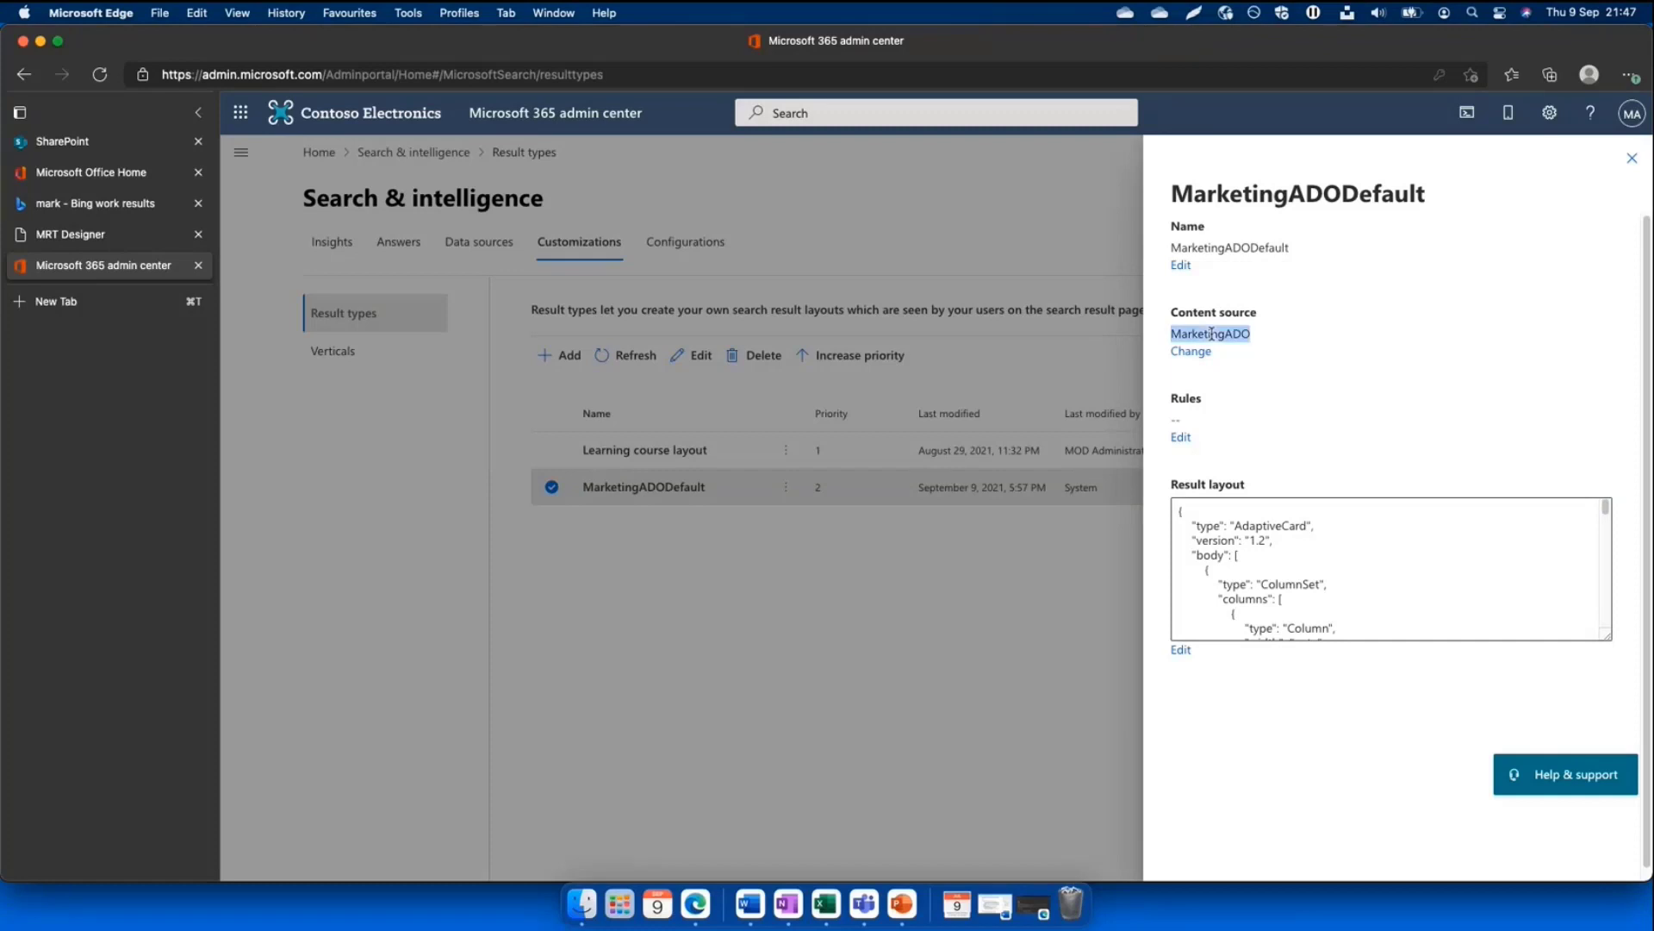
click(1251, 514)
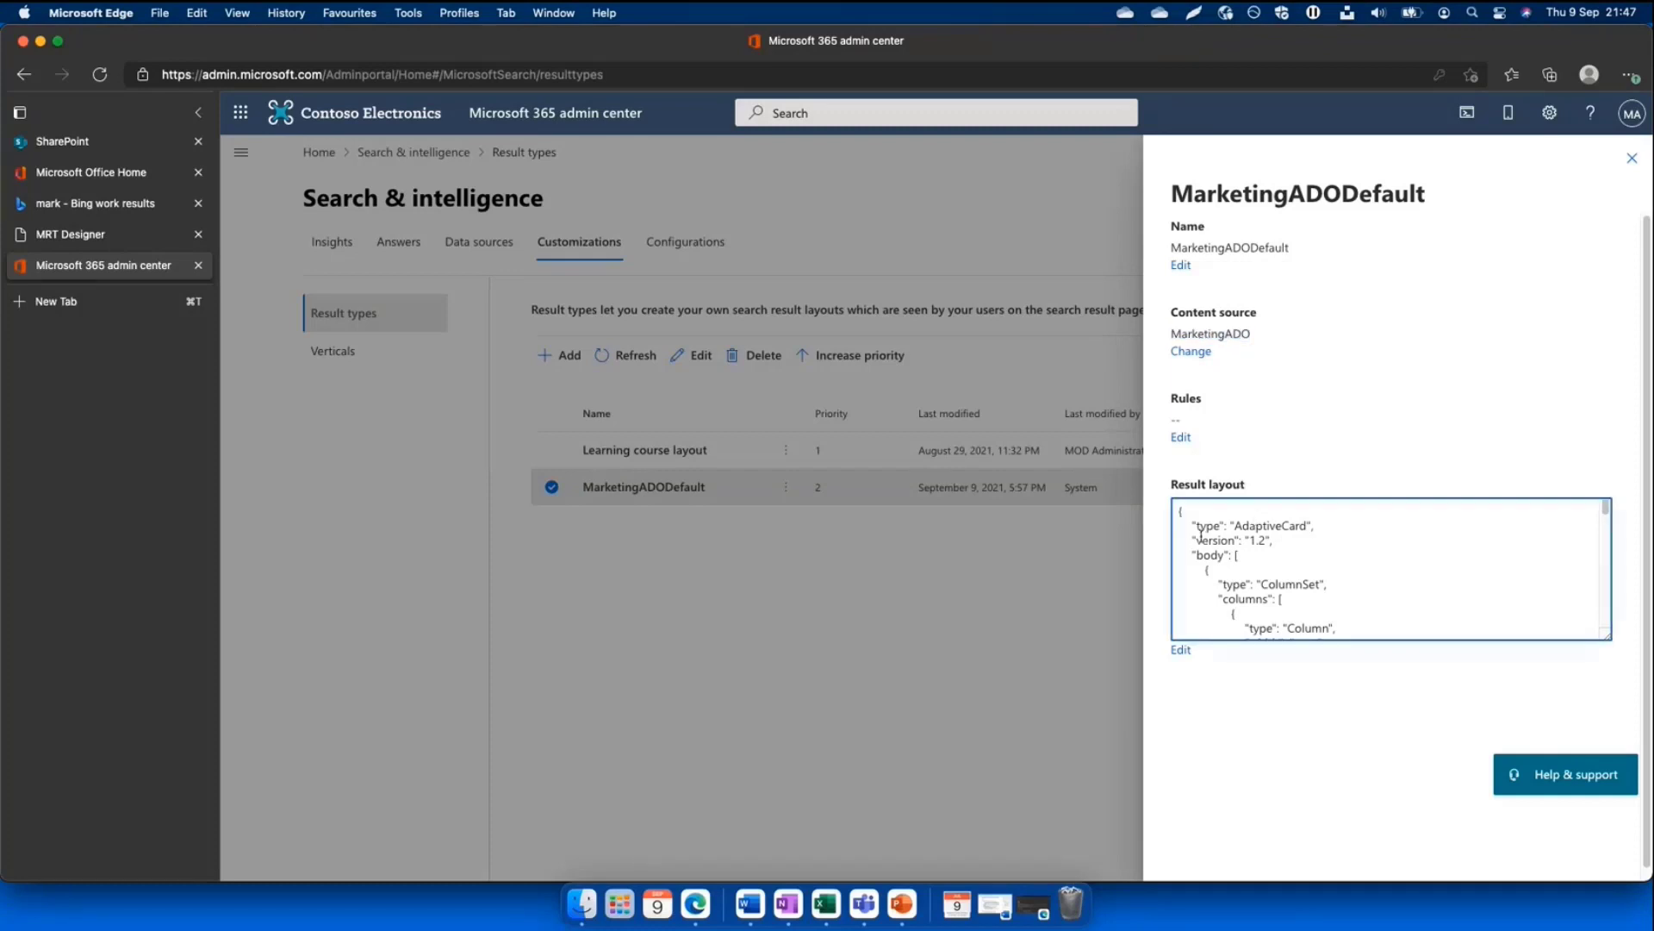
scroll(1260, 540, down, 10)
scroll(1296, 559, down, 8)
scroll(1296, 558, down, 8)
scroll(1347, 577, down, 3)
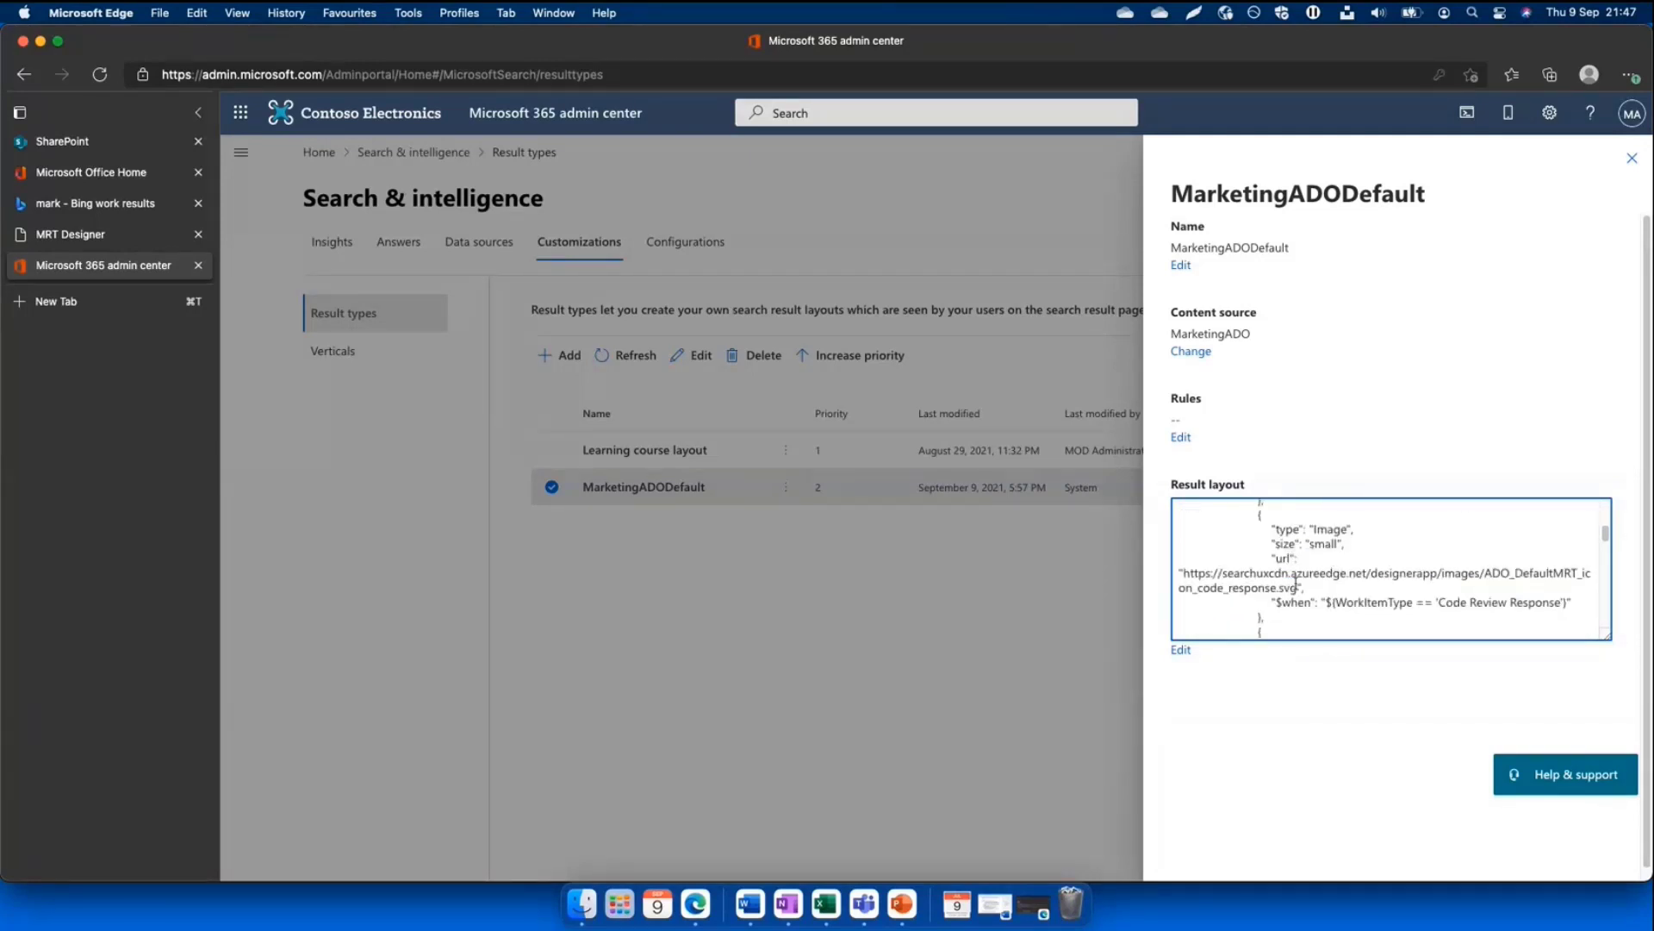
Open the MarketingADODefault result layout for editing and launch the Layout Designer
click(1180, 652)
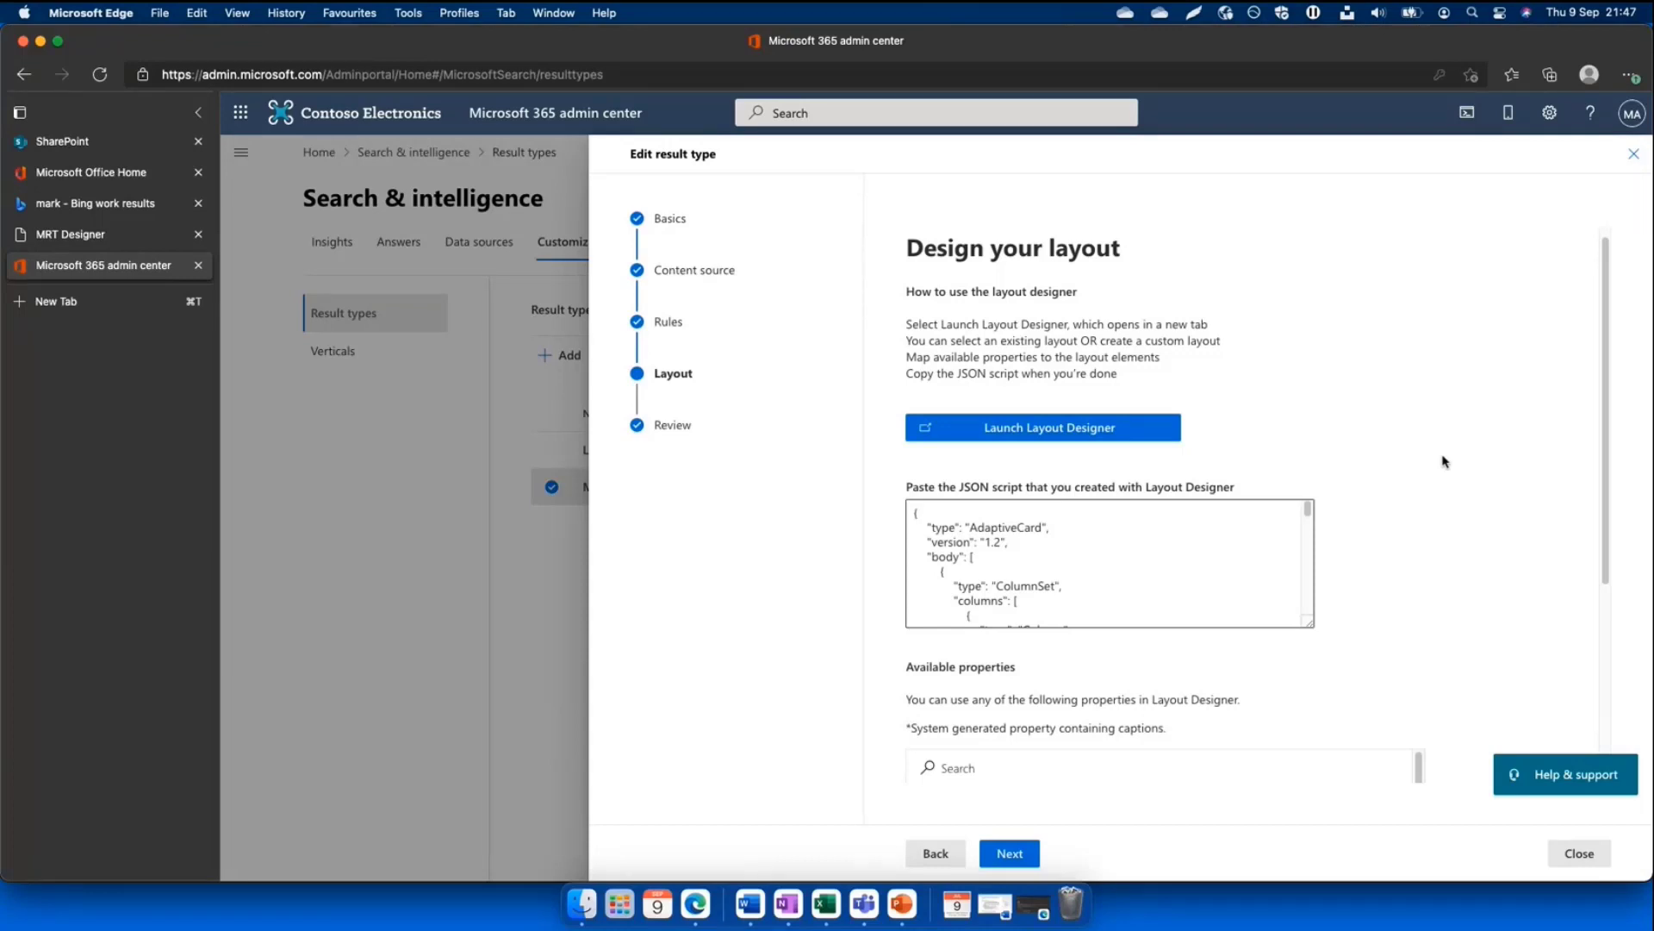
click(1088, 440)
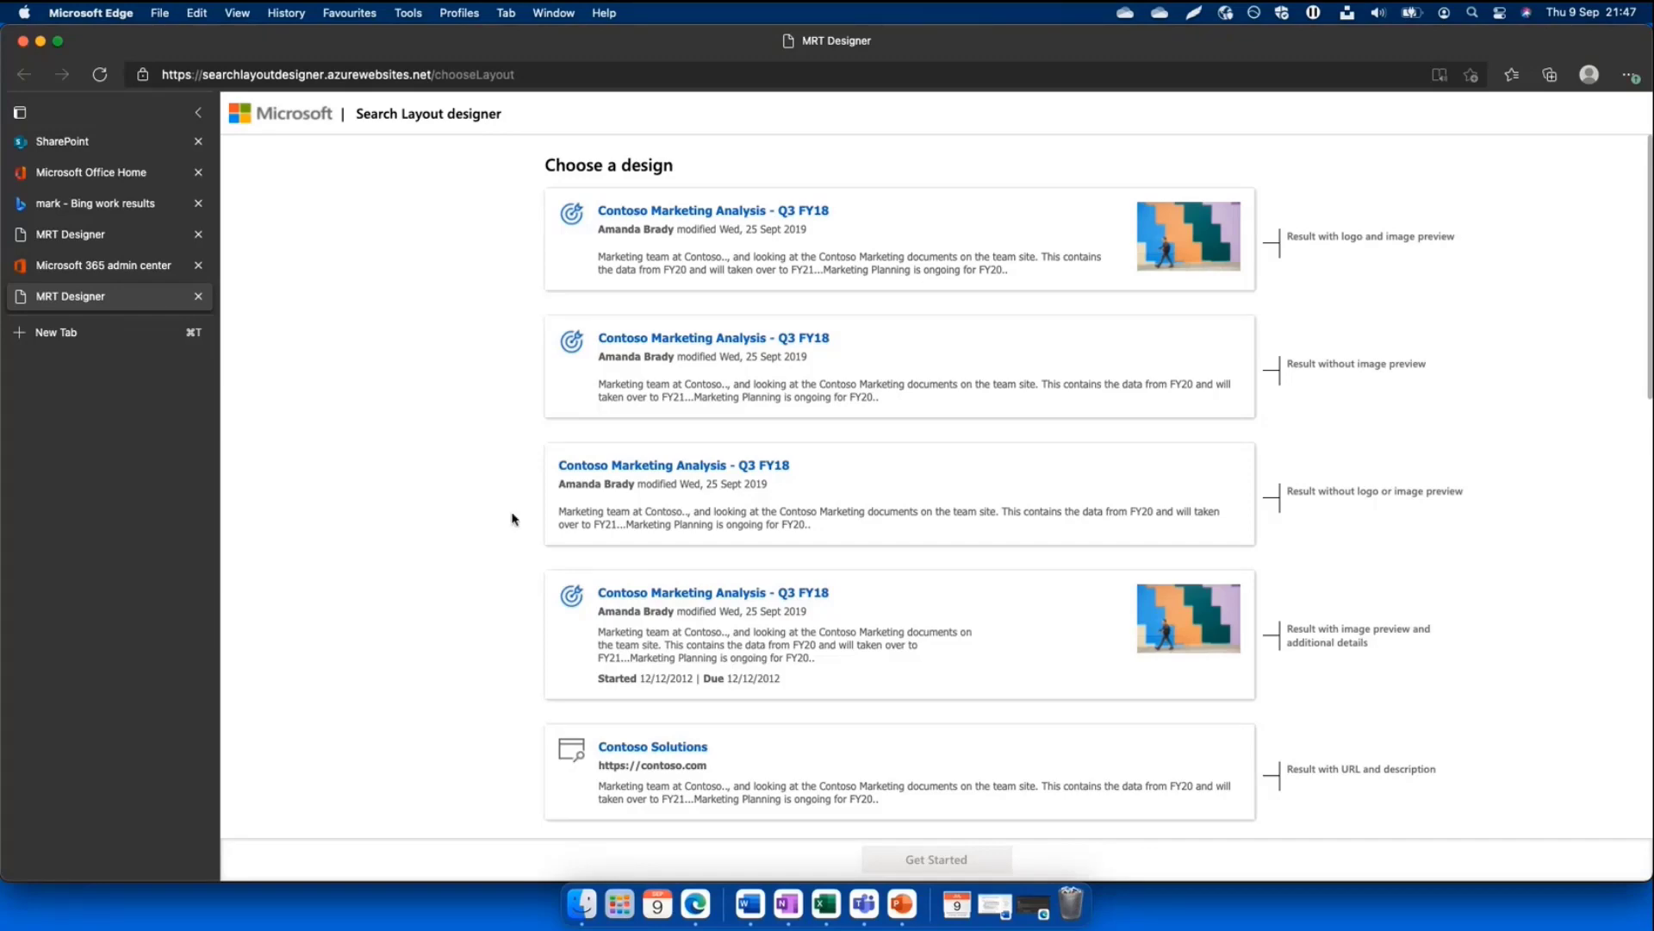
Browse the result designs and start a layout from the one with static logo, URL link and additional details
scroll(1332, 537, down, 5)
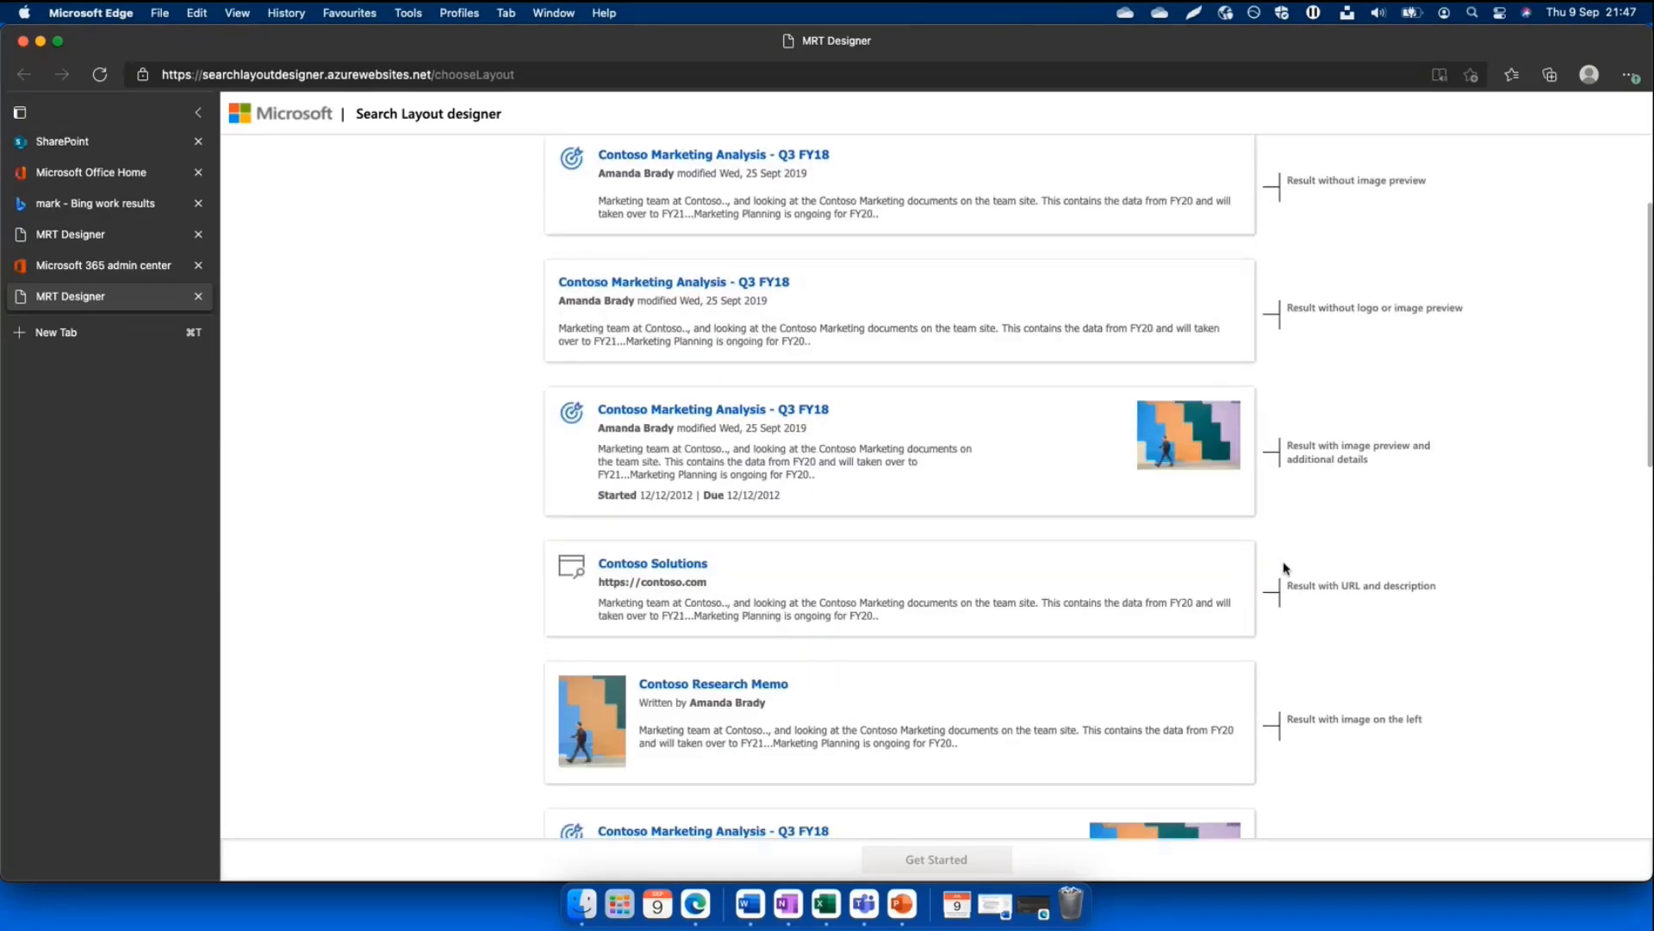
scroll(1283, 568, down, 5)
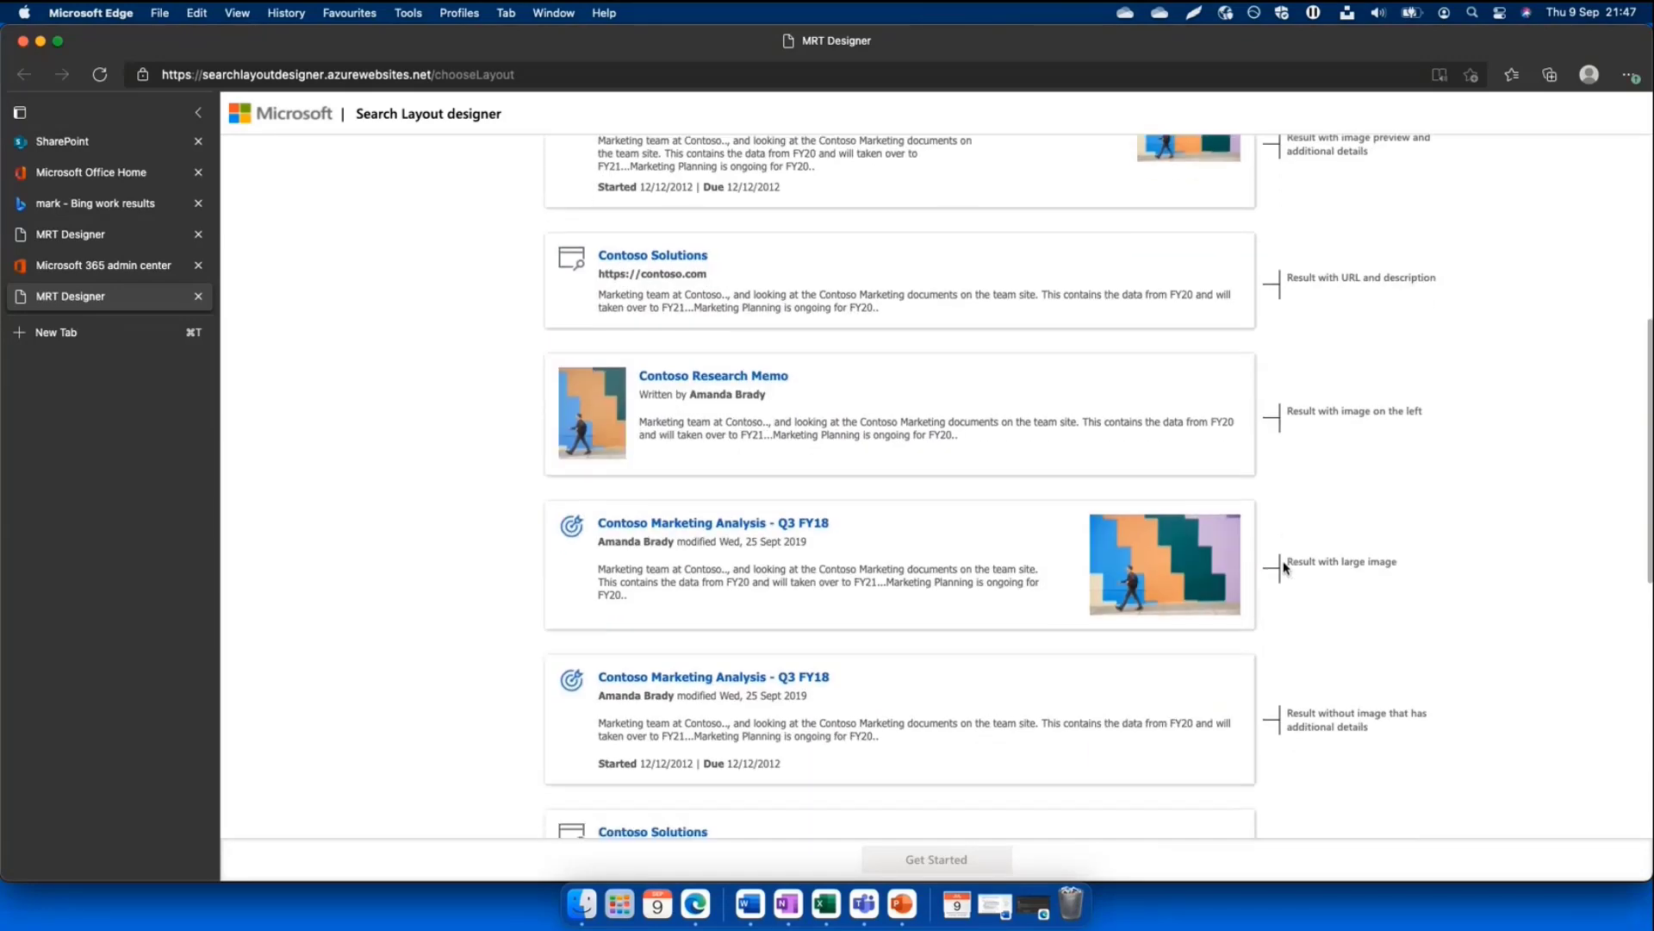
scroll(1283, 568, down, 5)
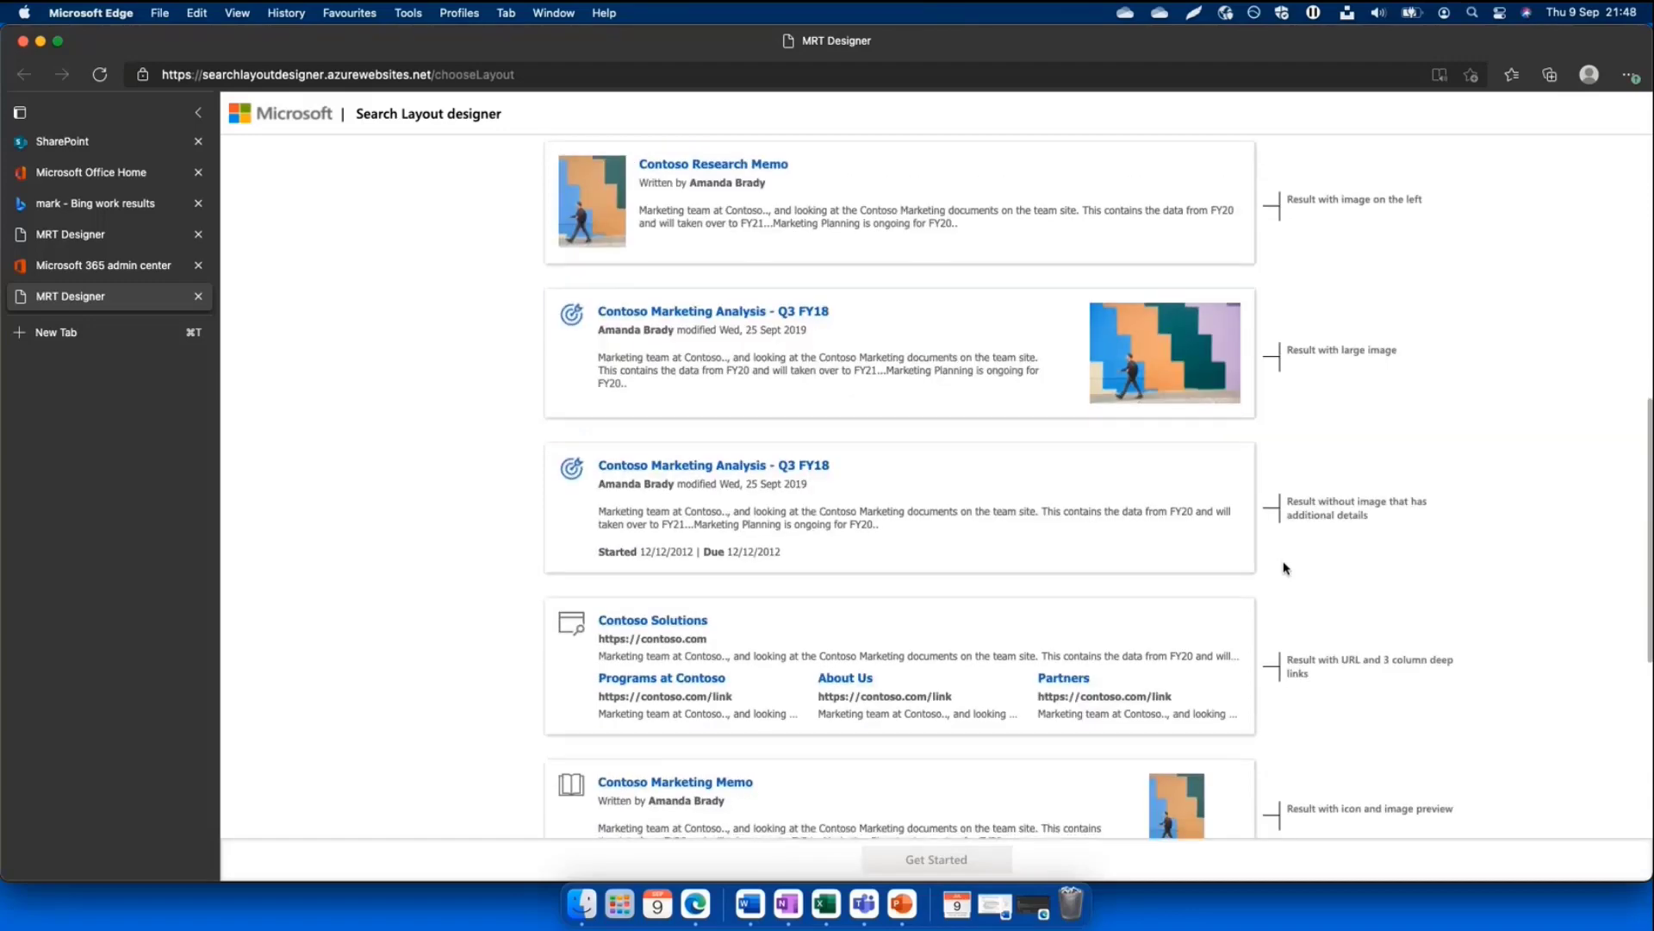
scroll(1284, 569, down, 4)
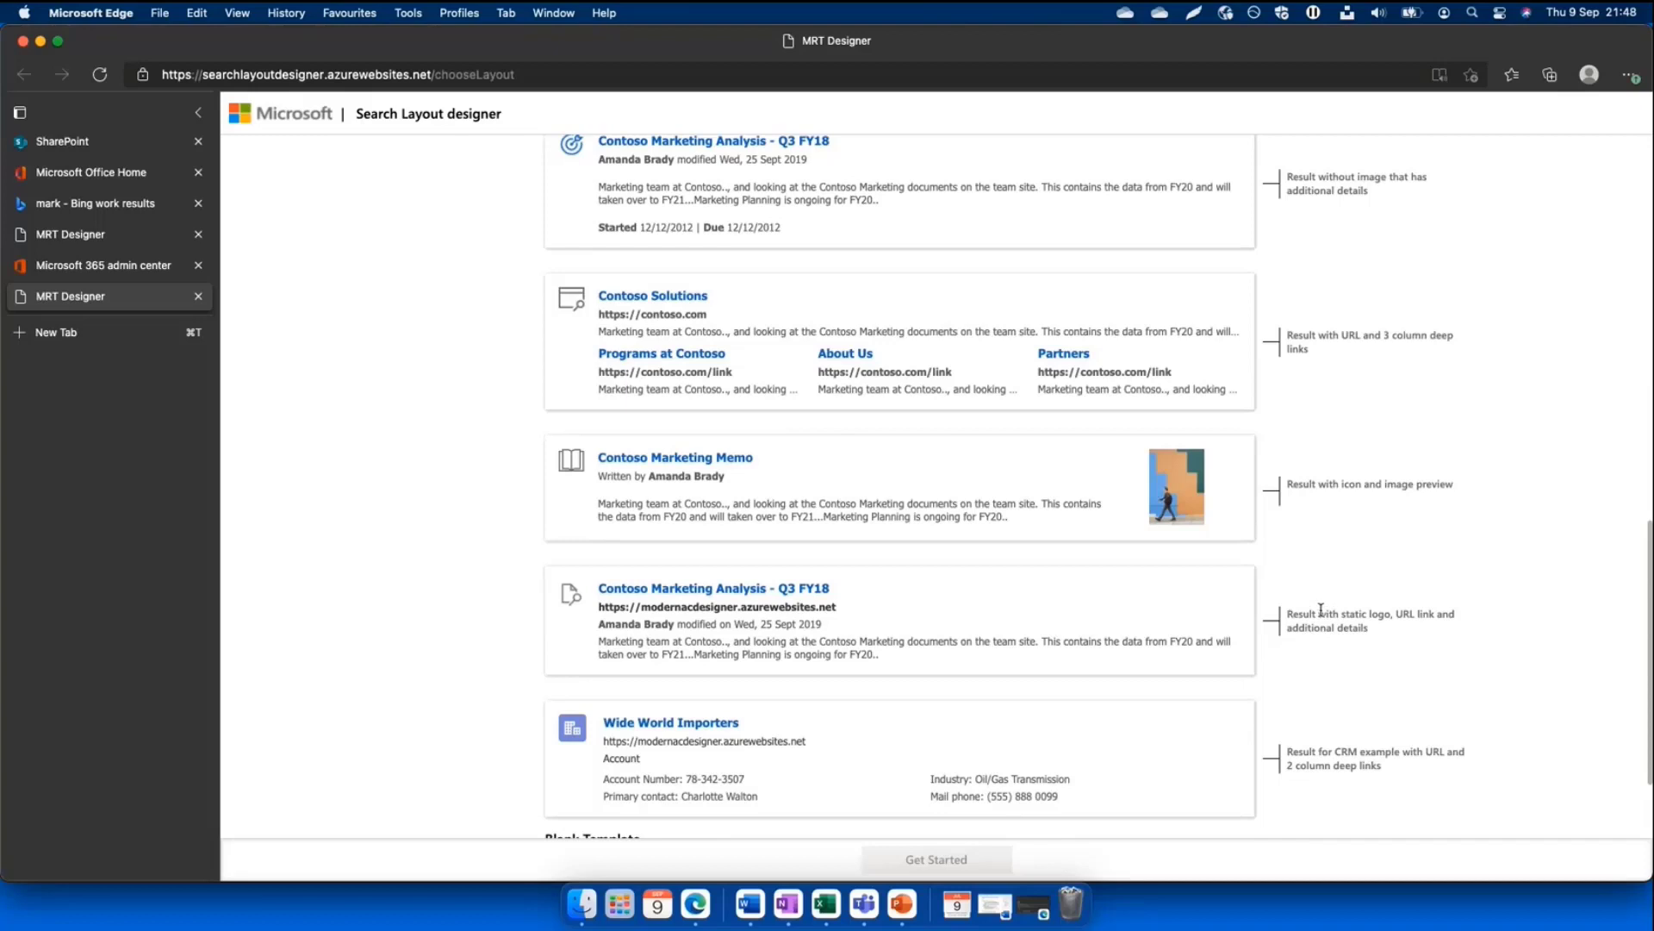
scroll(957, 637, down, 2)
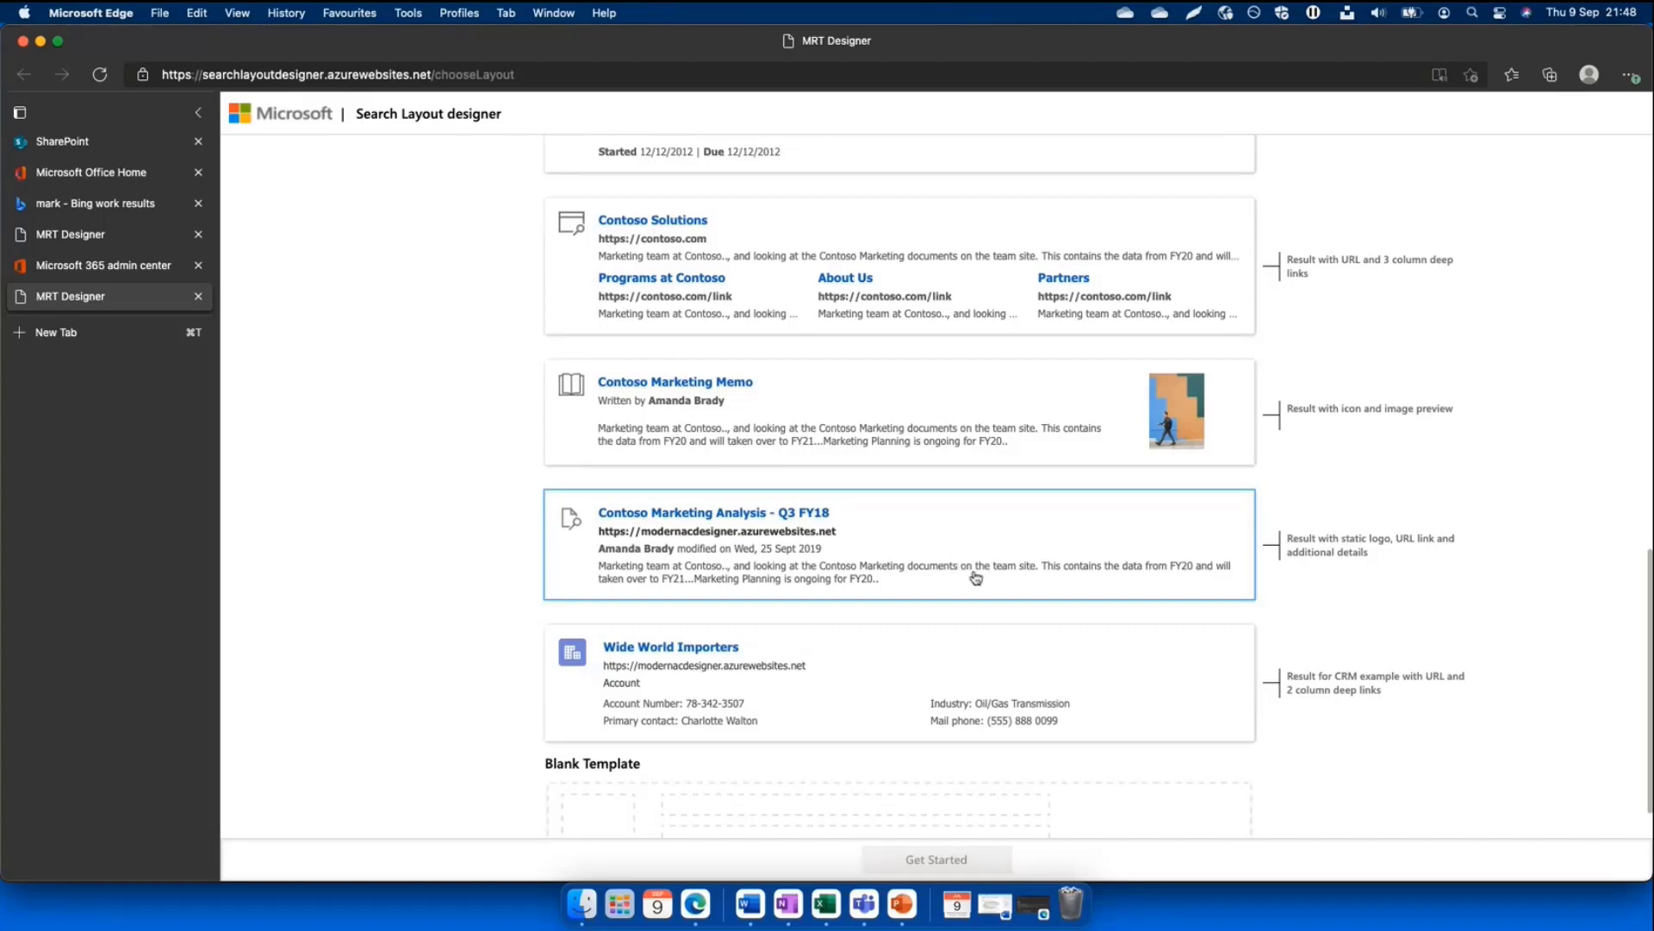
scroll(974, 576, up, 4)
scroll(976, 577, down, 4)
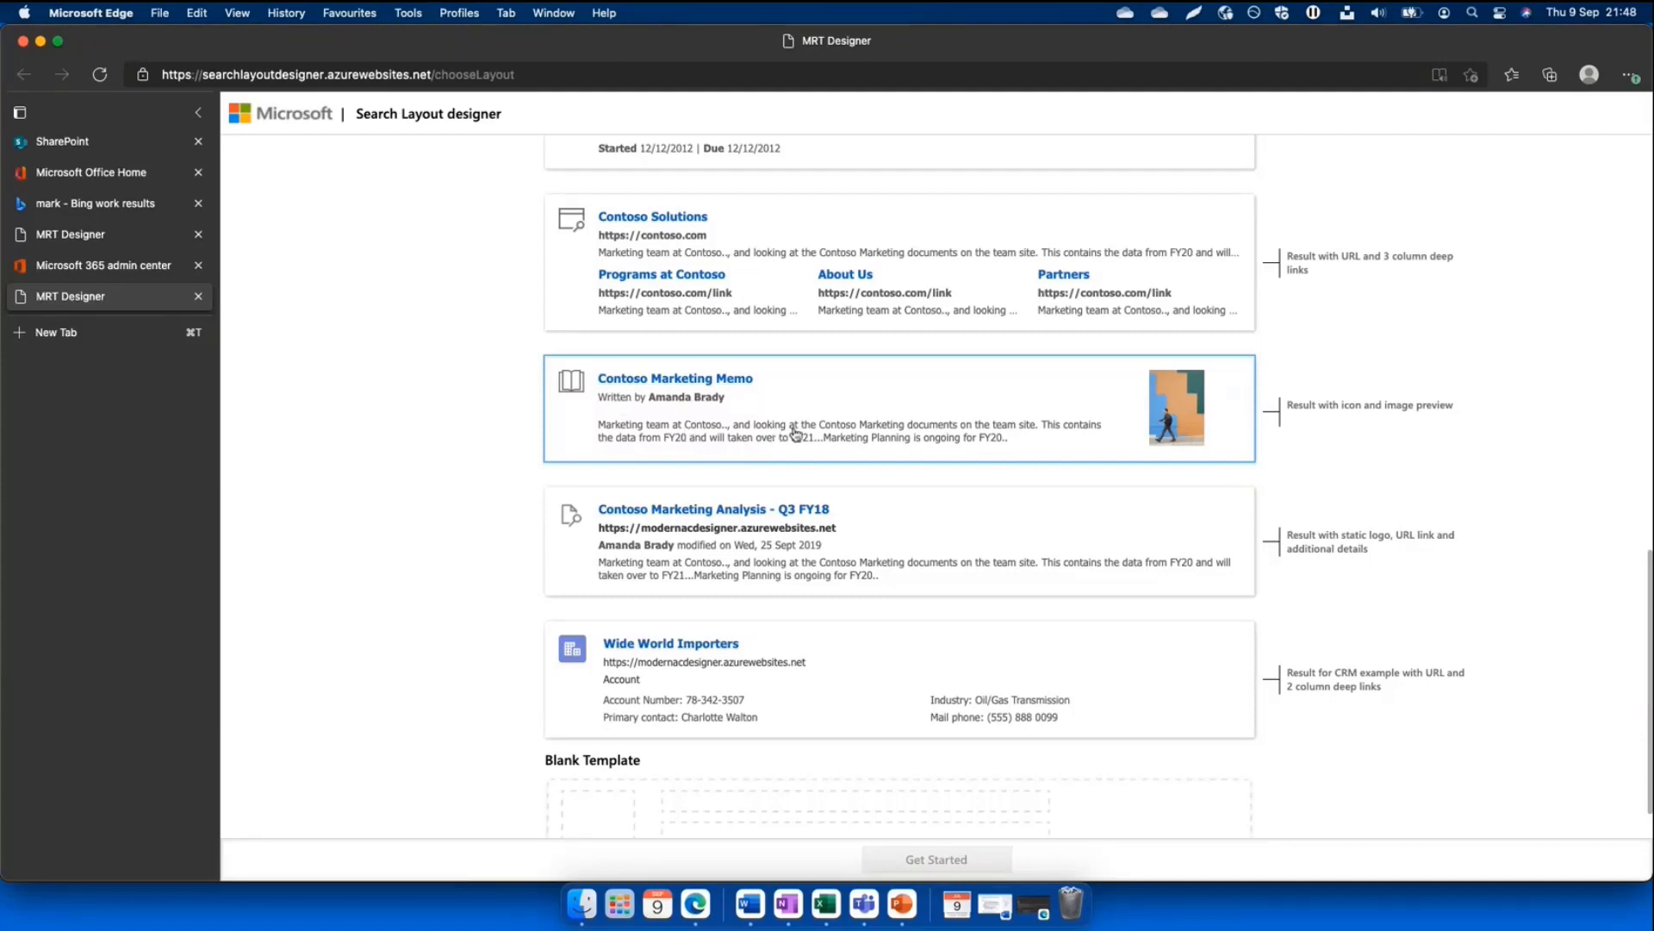
scroll(794, 433, up, 3)
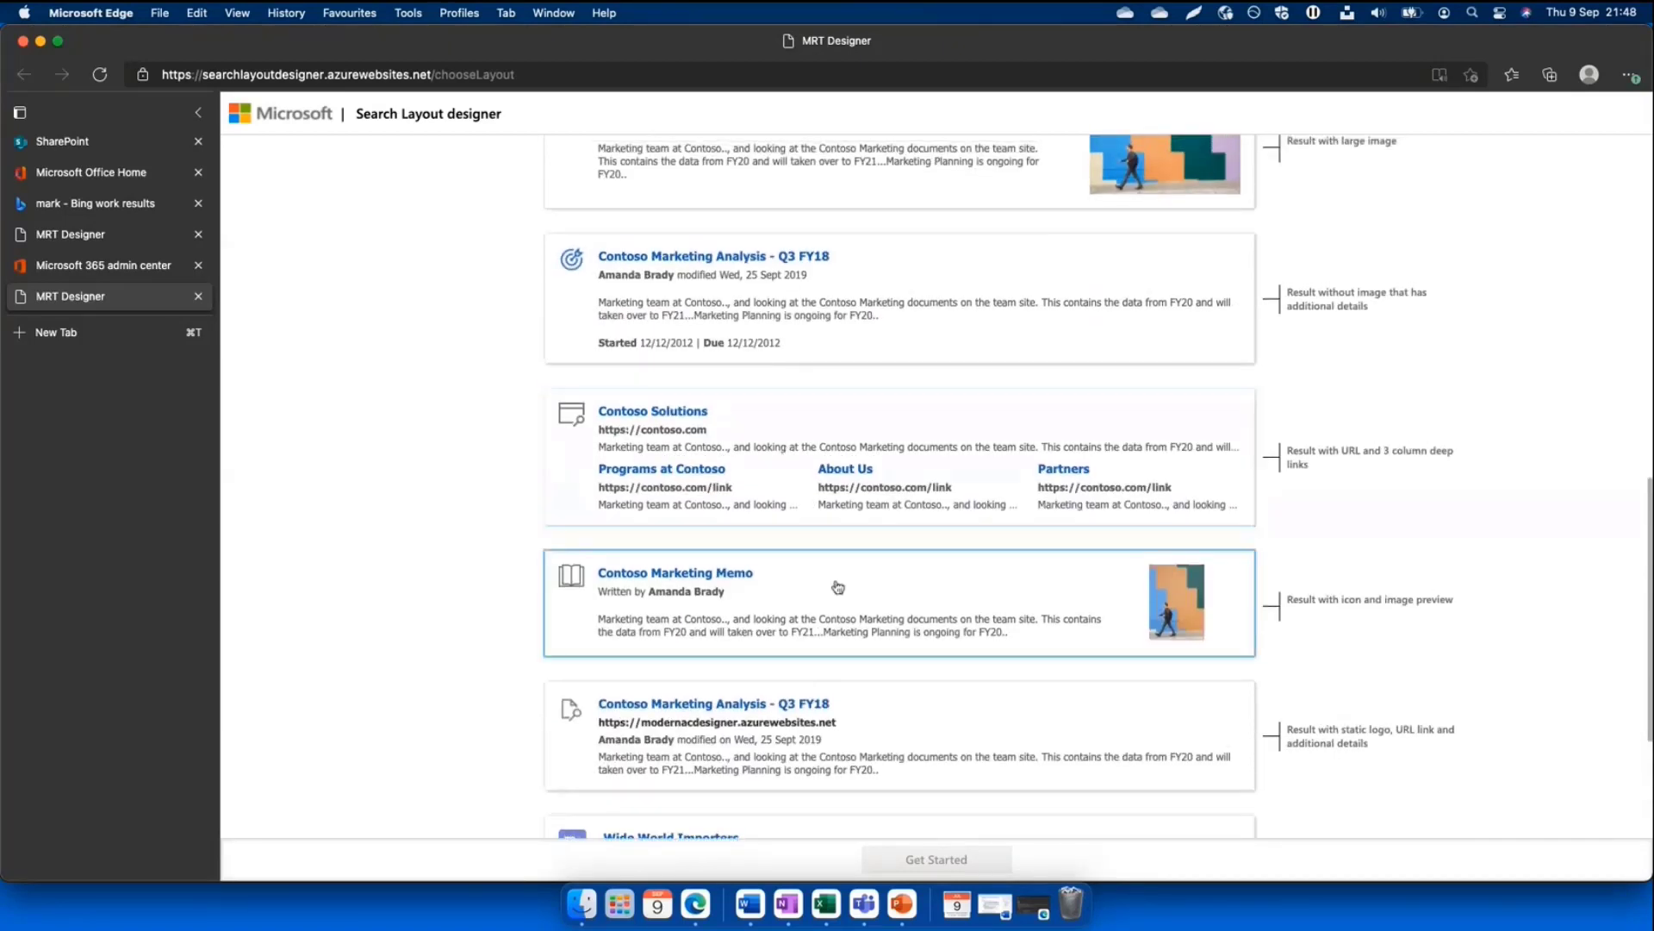
scroll(842, 609, down, 2)
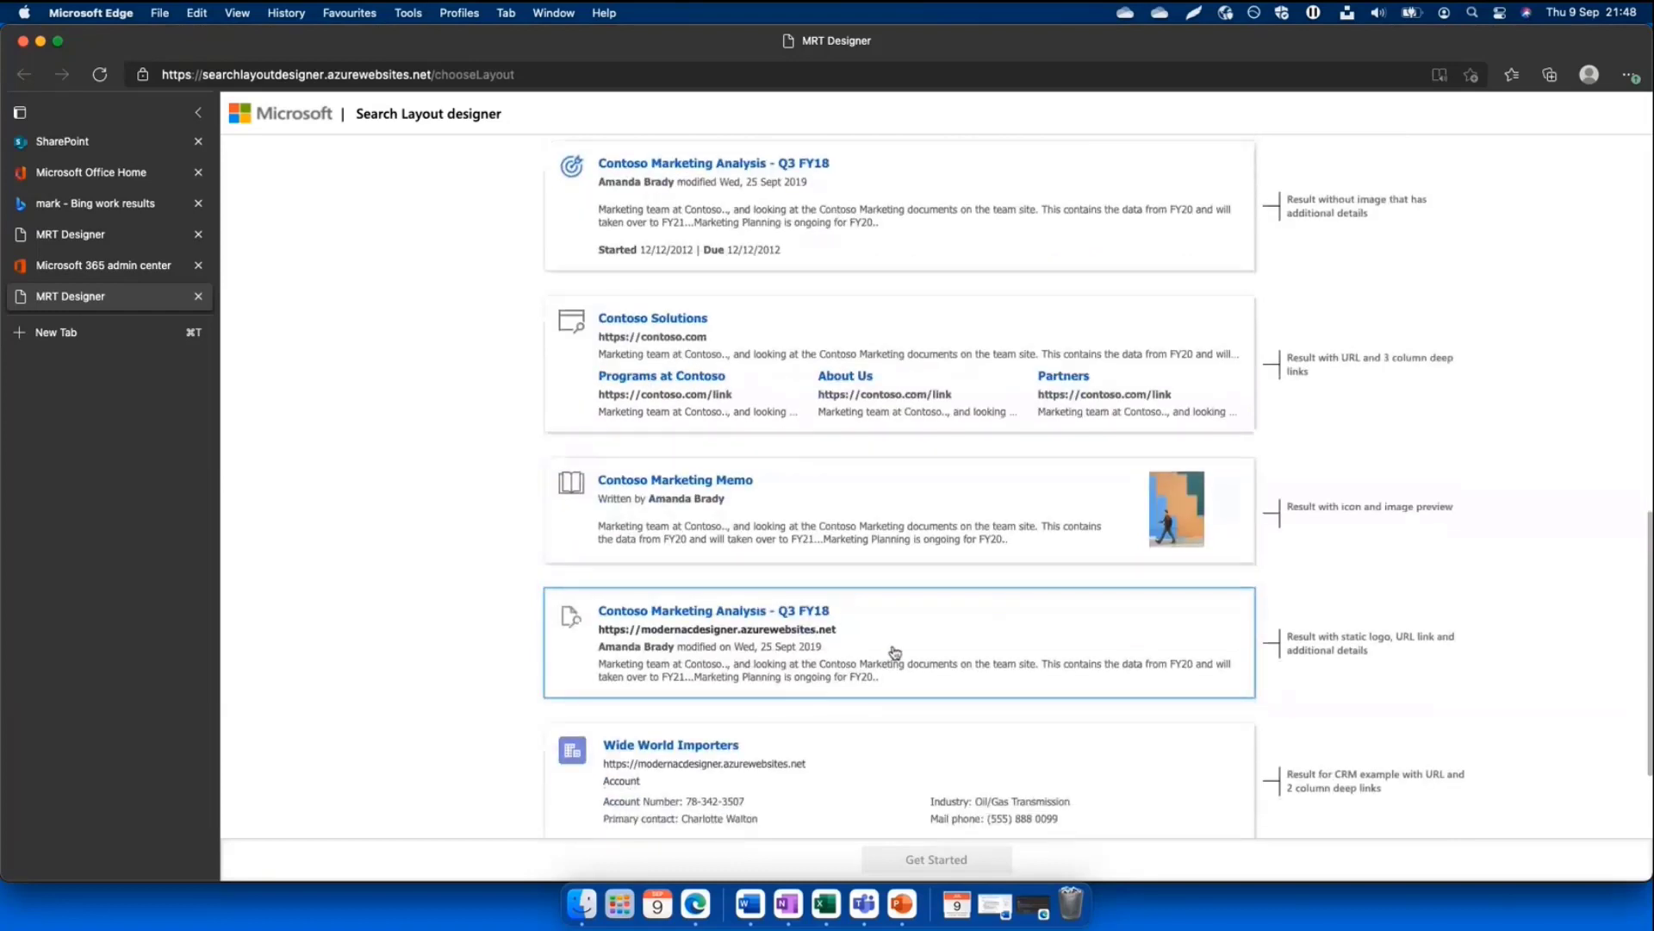
scroll(894, 652, down, 2)
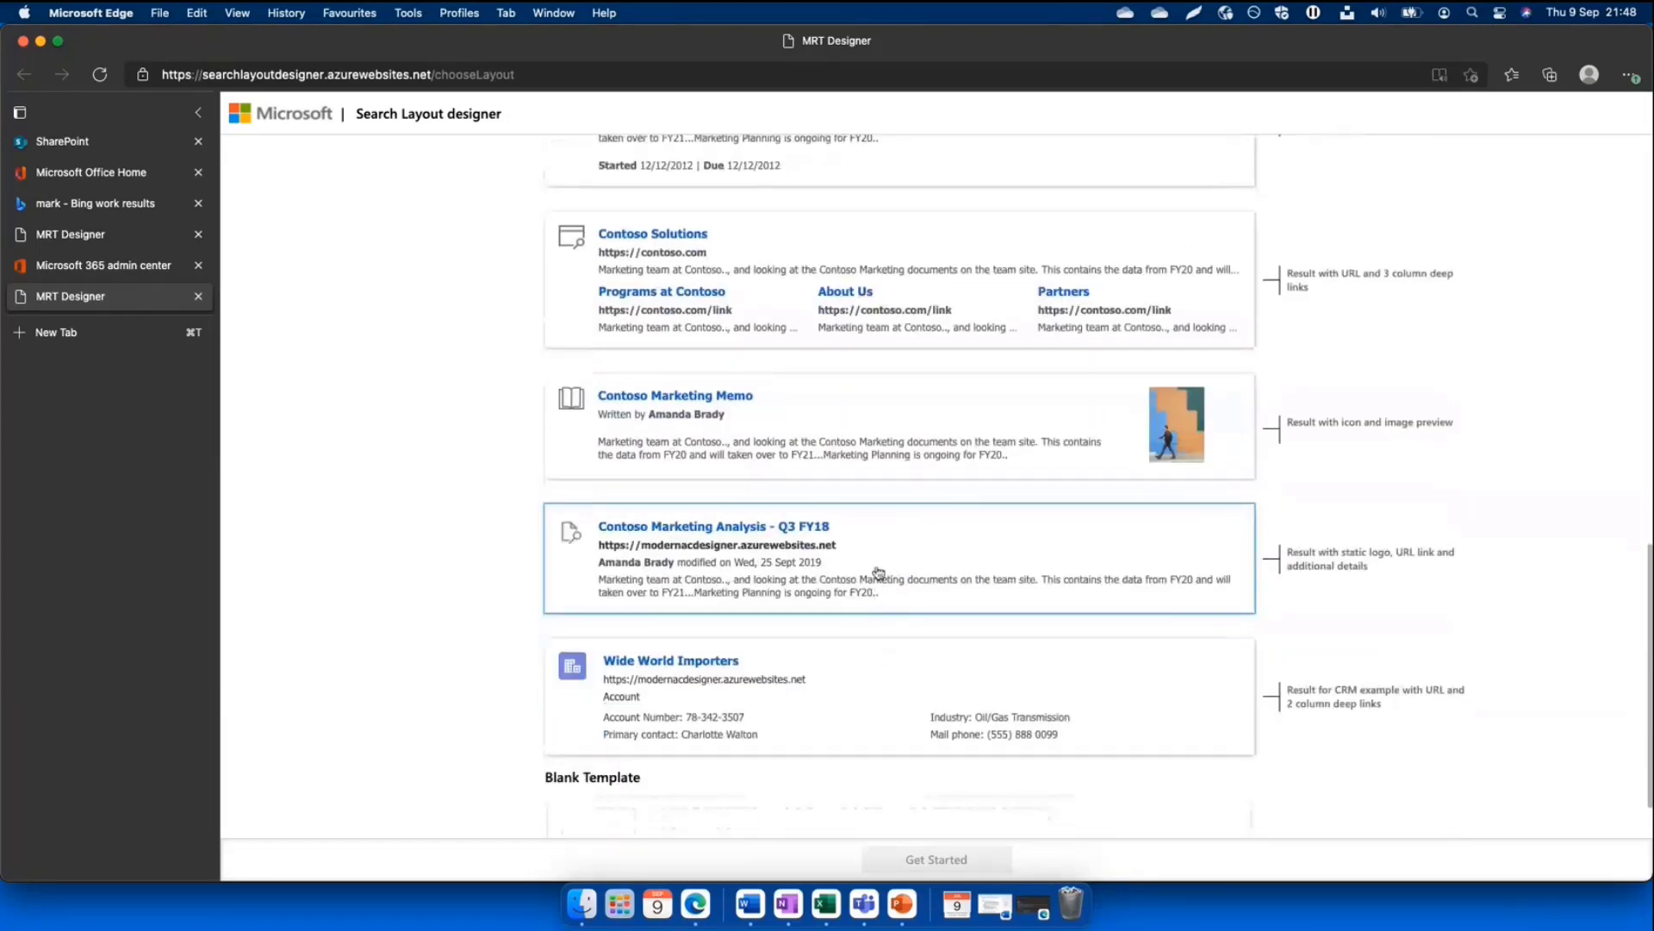
click(878, 572)
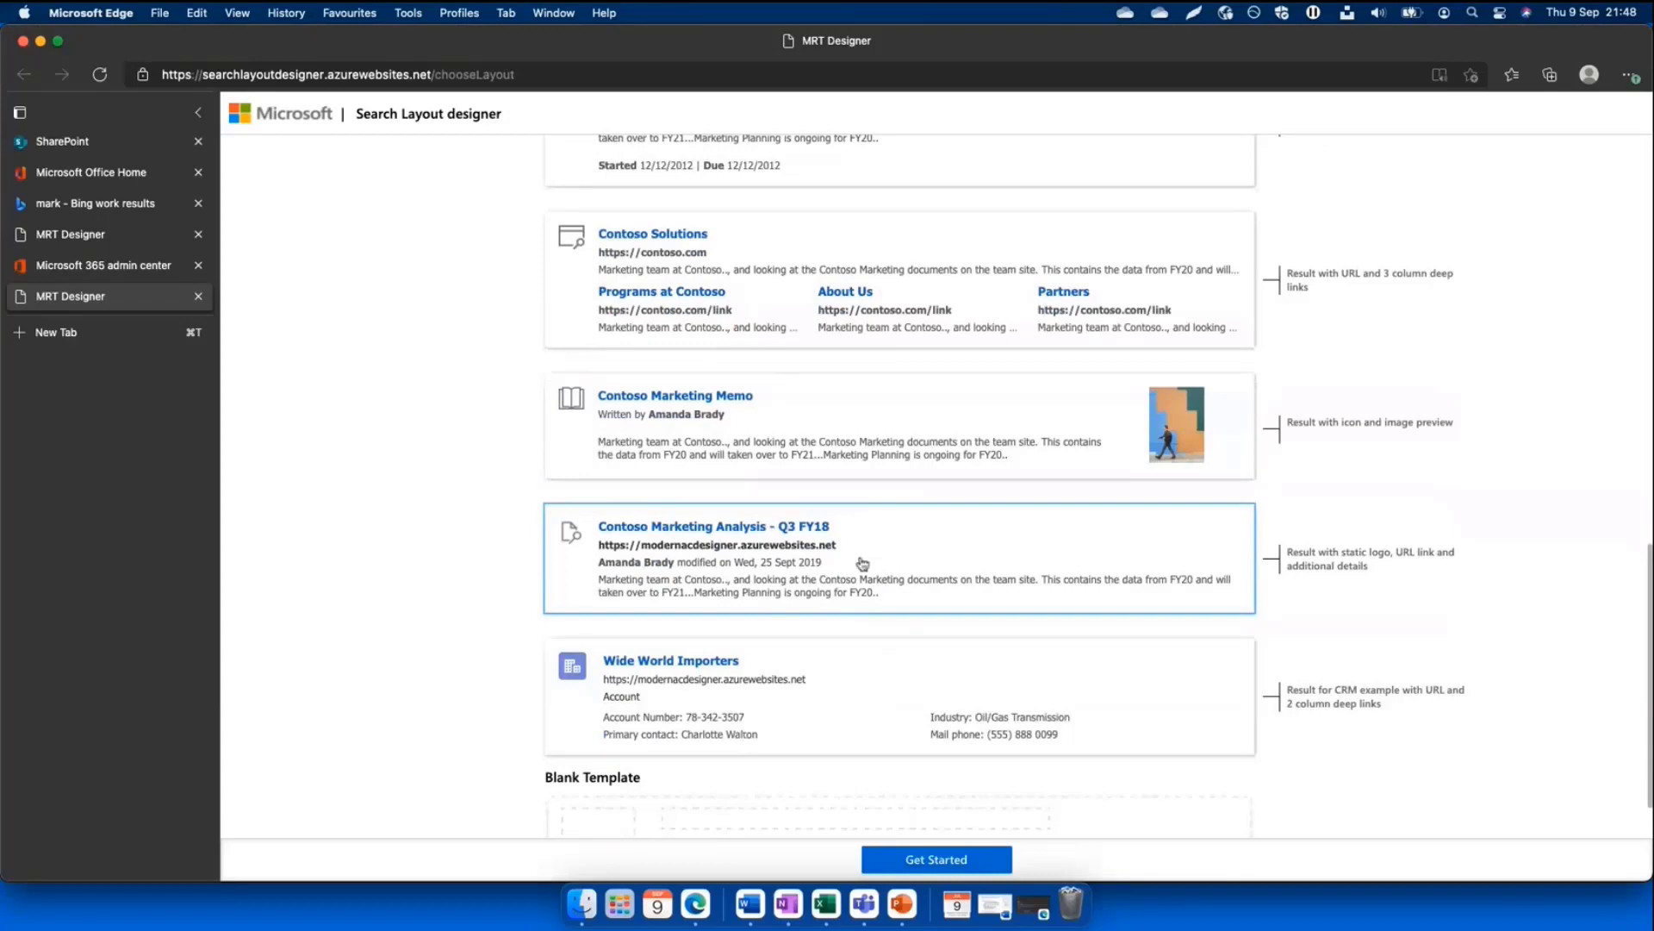
click(935, 859)
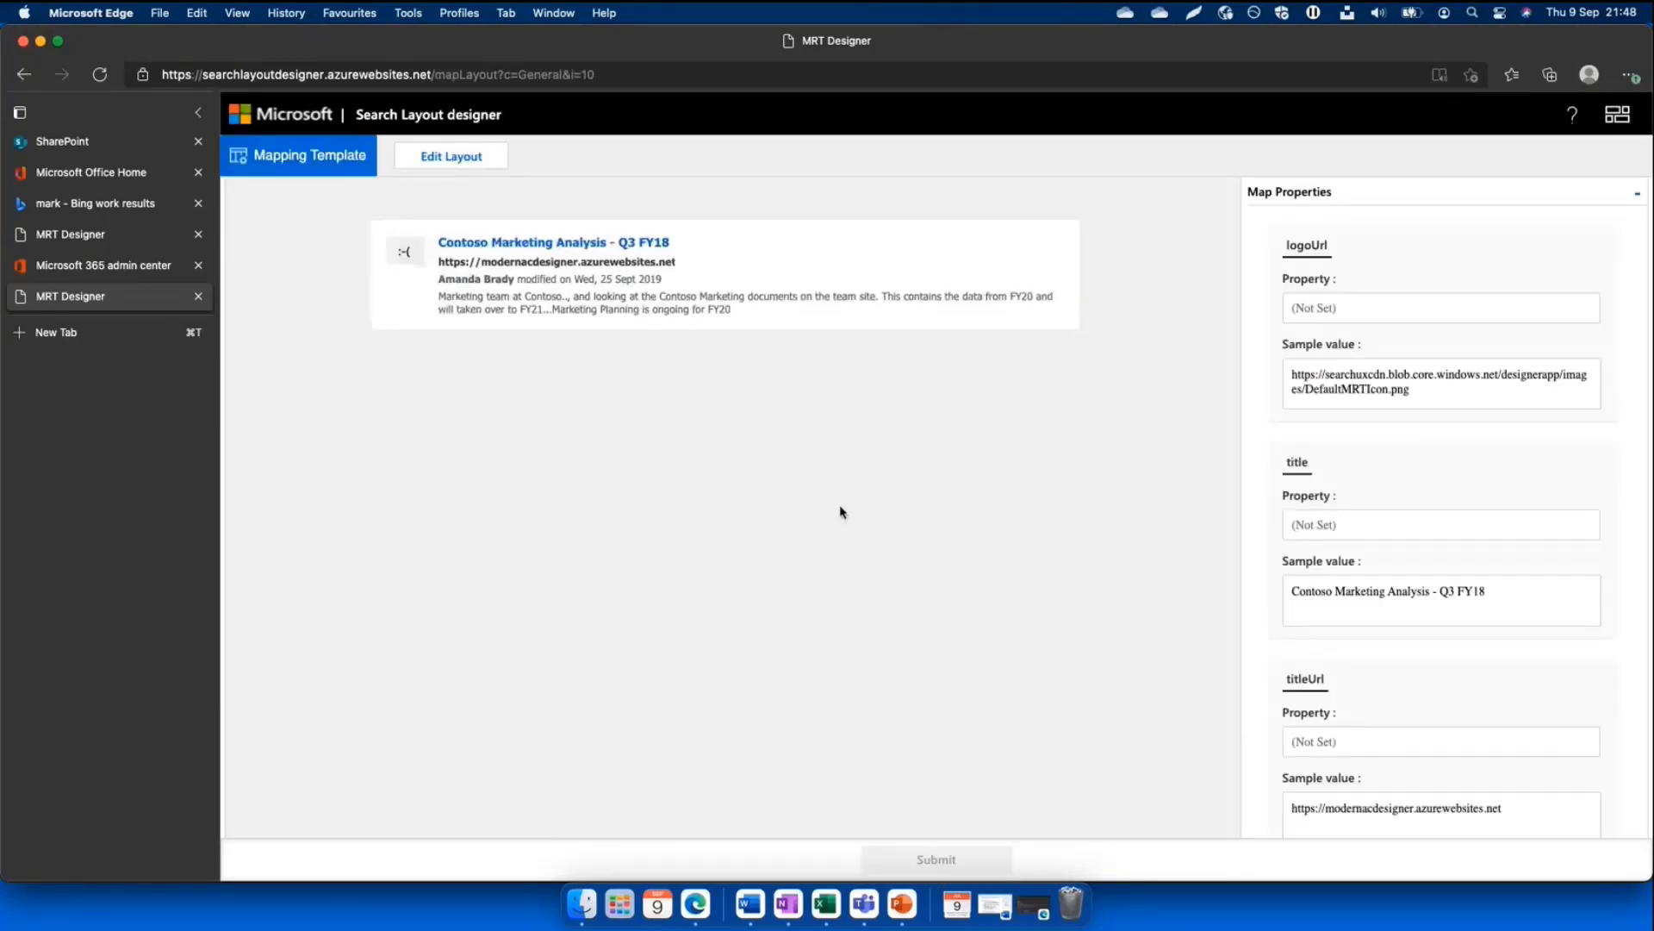
Map the layout's title property to "asdsad", titleUrl to "asds" and modifiedBy to "asdsad"
click(645, 245)
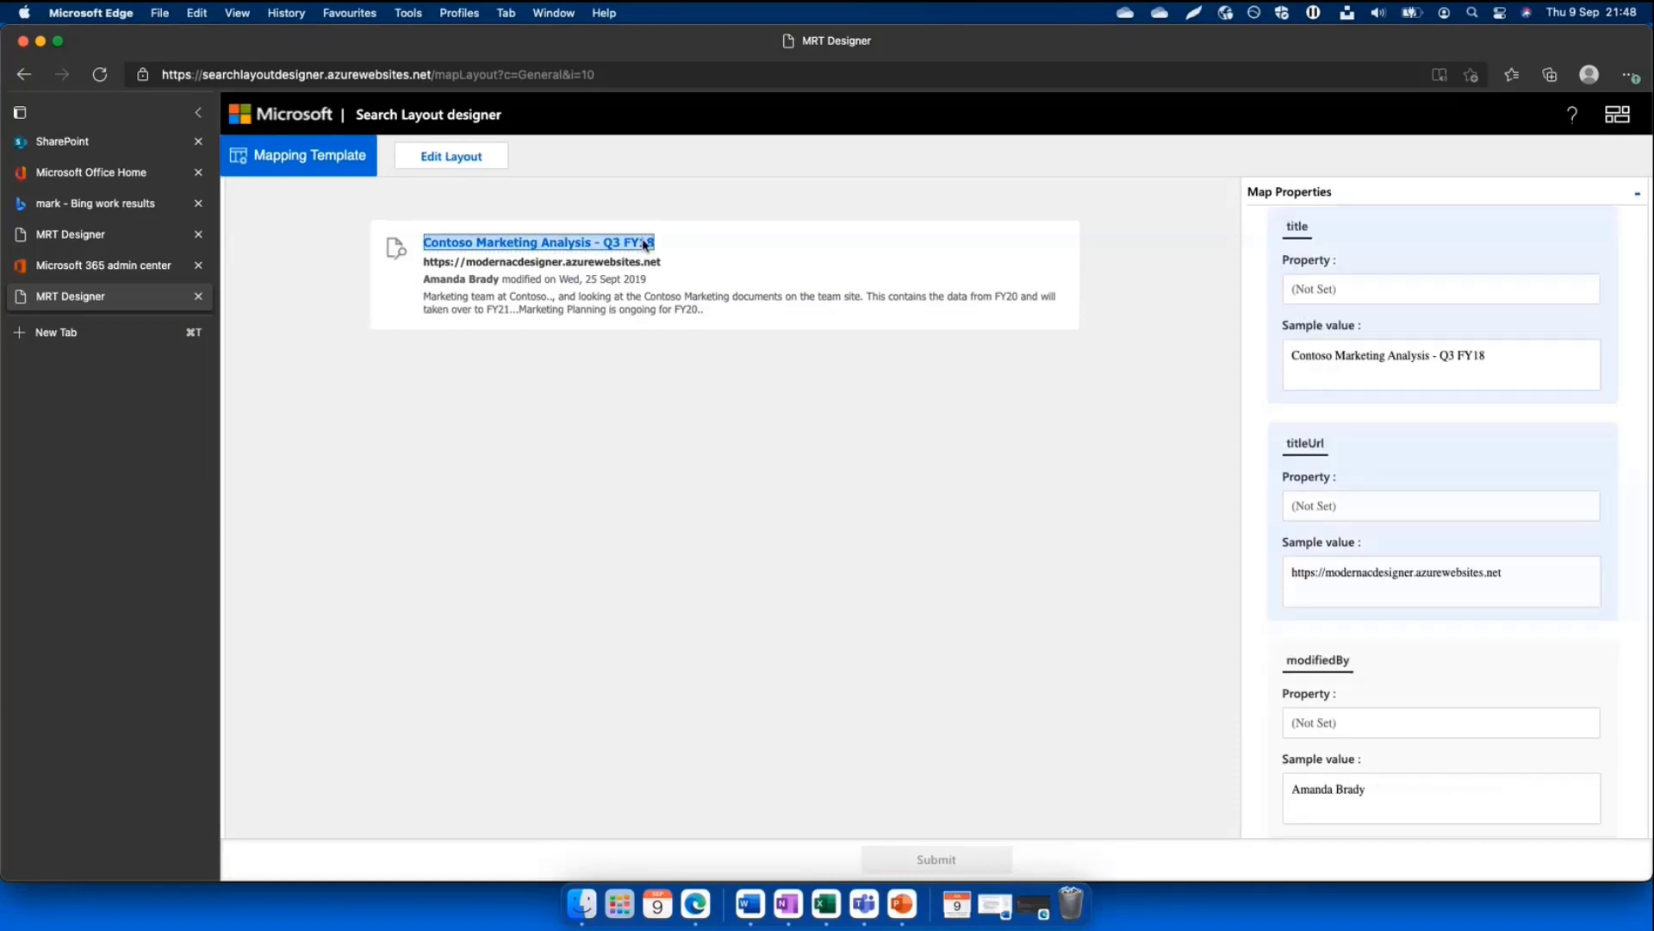
click(1307, 284)
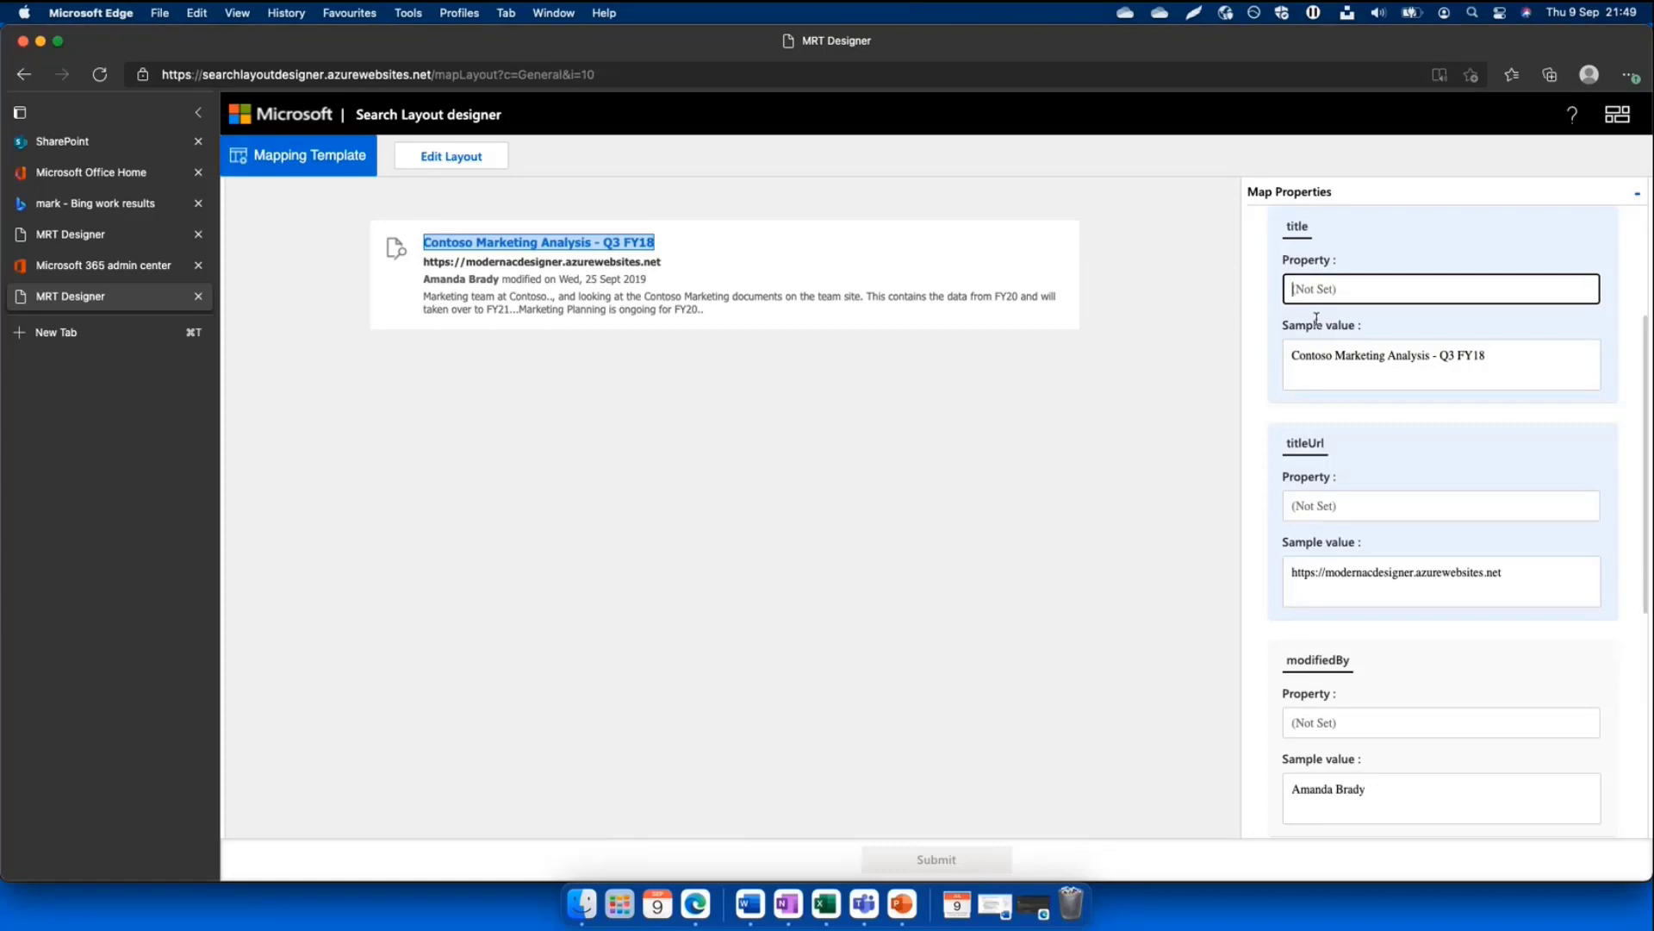
text(asdsad)
click(1361, 506)
text(asds)
click(1342, 722)
text(asdsad)
Map the layout's modifiedTime and description properties to "asdas"
scroll(1341, 698, down, 3)
click(1342, 702)
text(asdas)
scroll(1344, 697, down, 3)
click(1354, 727)
text(asdas)
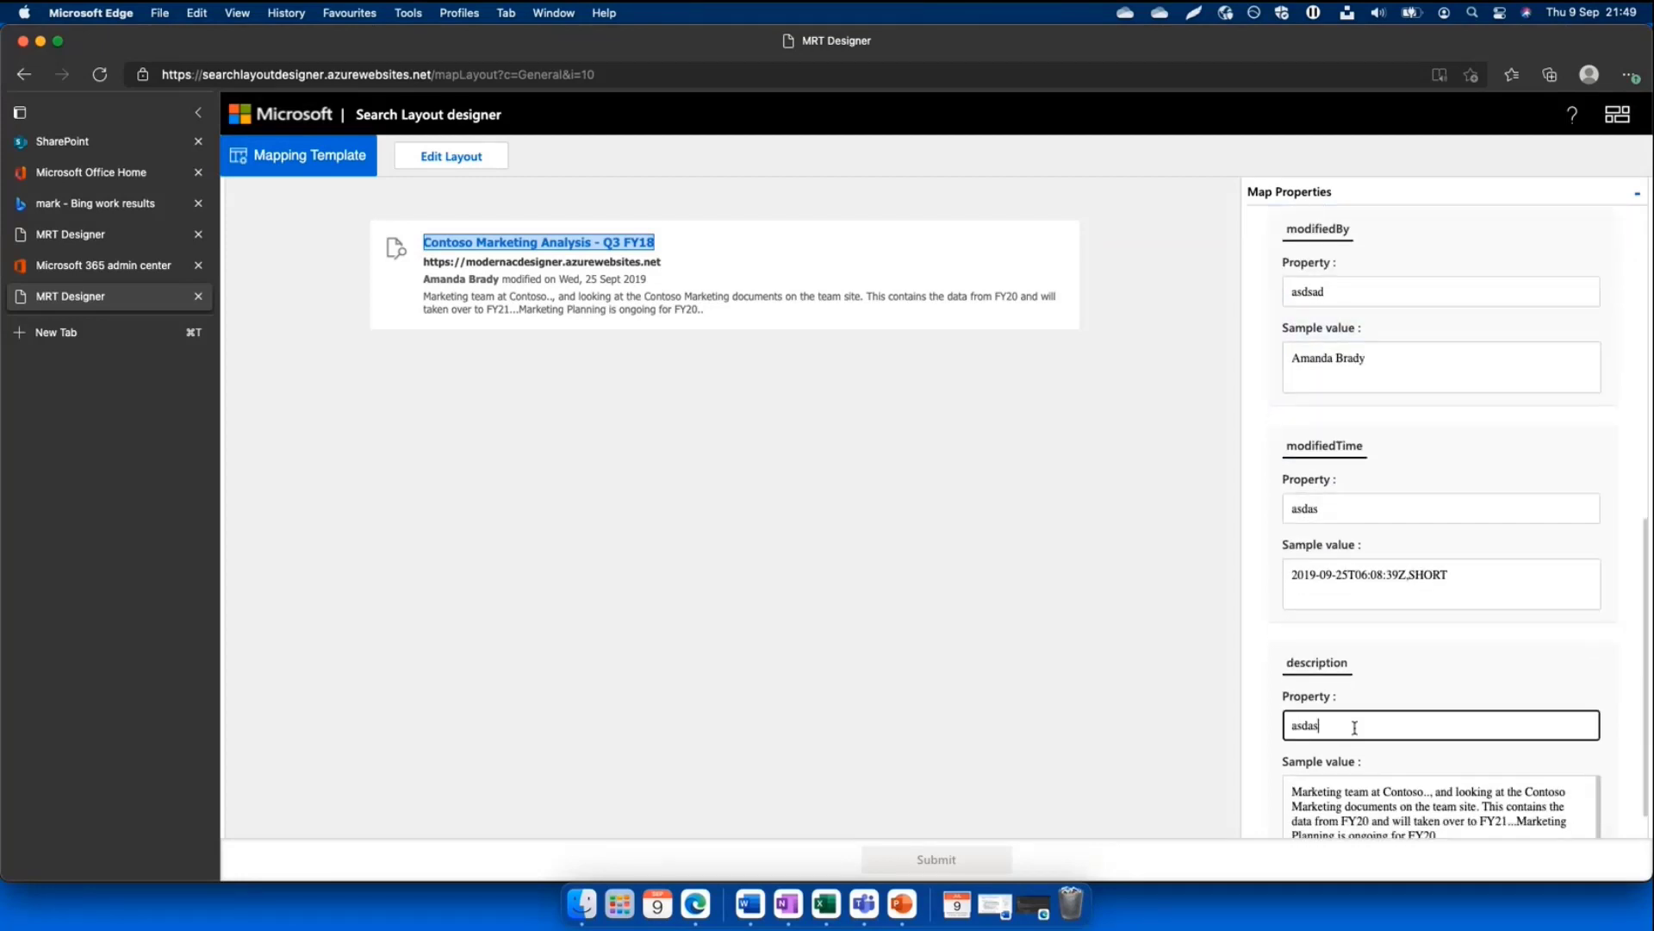
Map the logoUrl property to "asdas" and submit the mapping to generate and copy the layout JSON
scroll(1354, 732, down, 2)
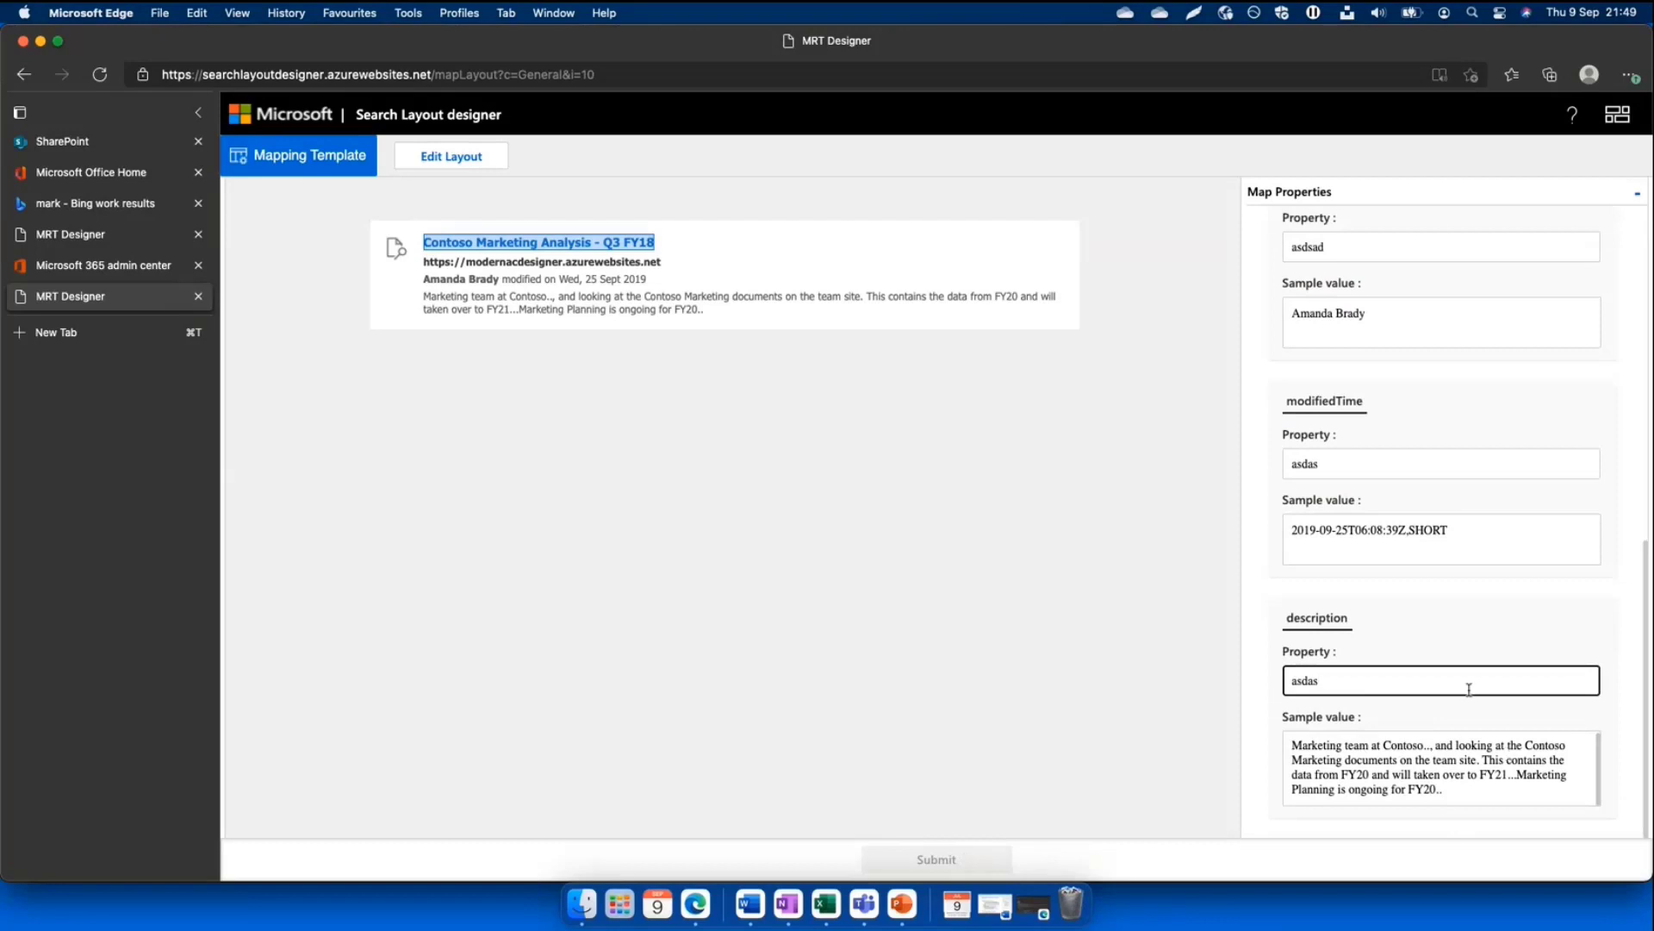
scroll(1467, 689, up, 5)
scroll(1469, 694, up, 3)
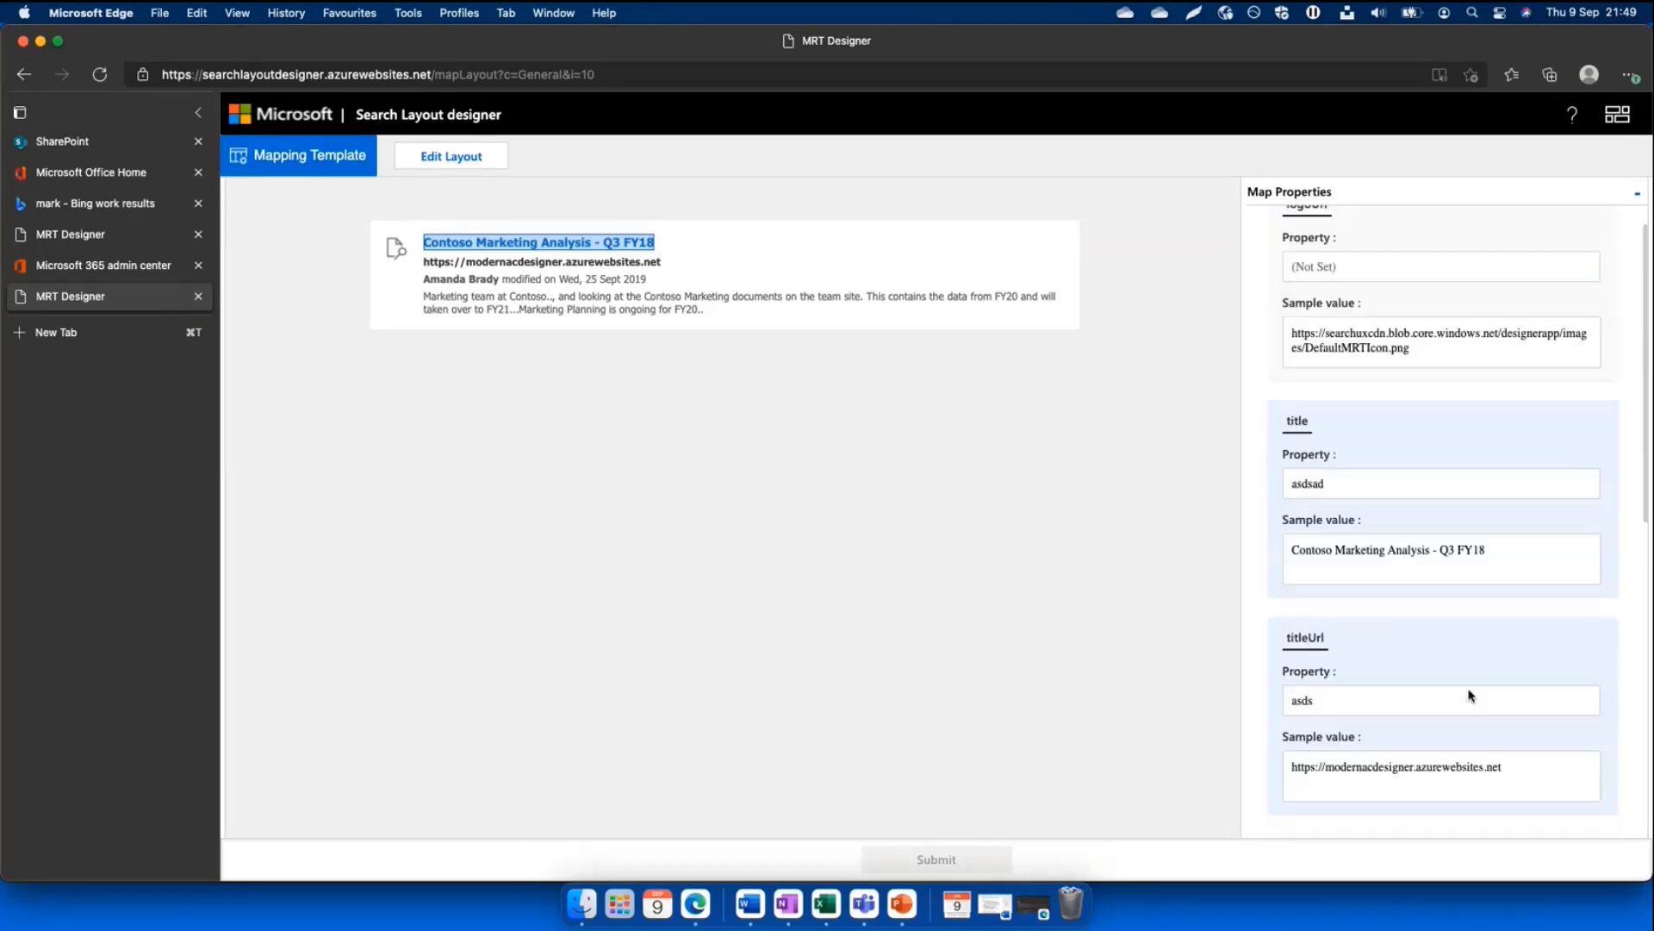
click(1359, 310)
text(asdas)
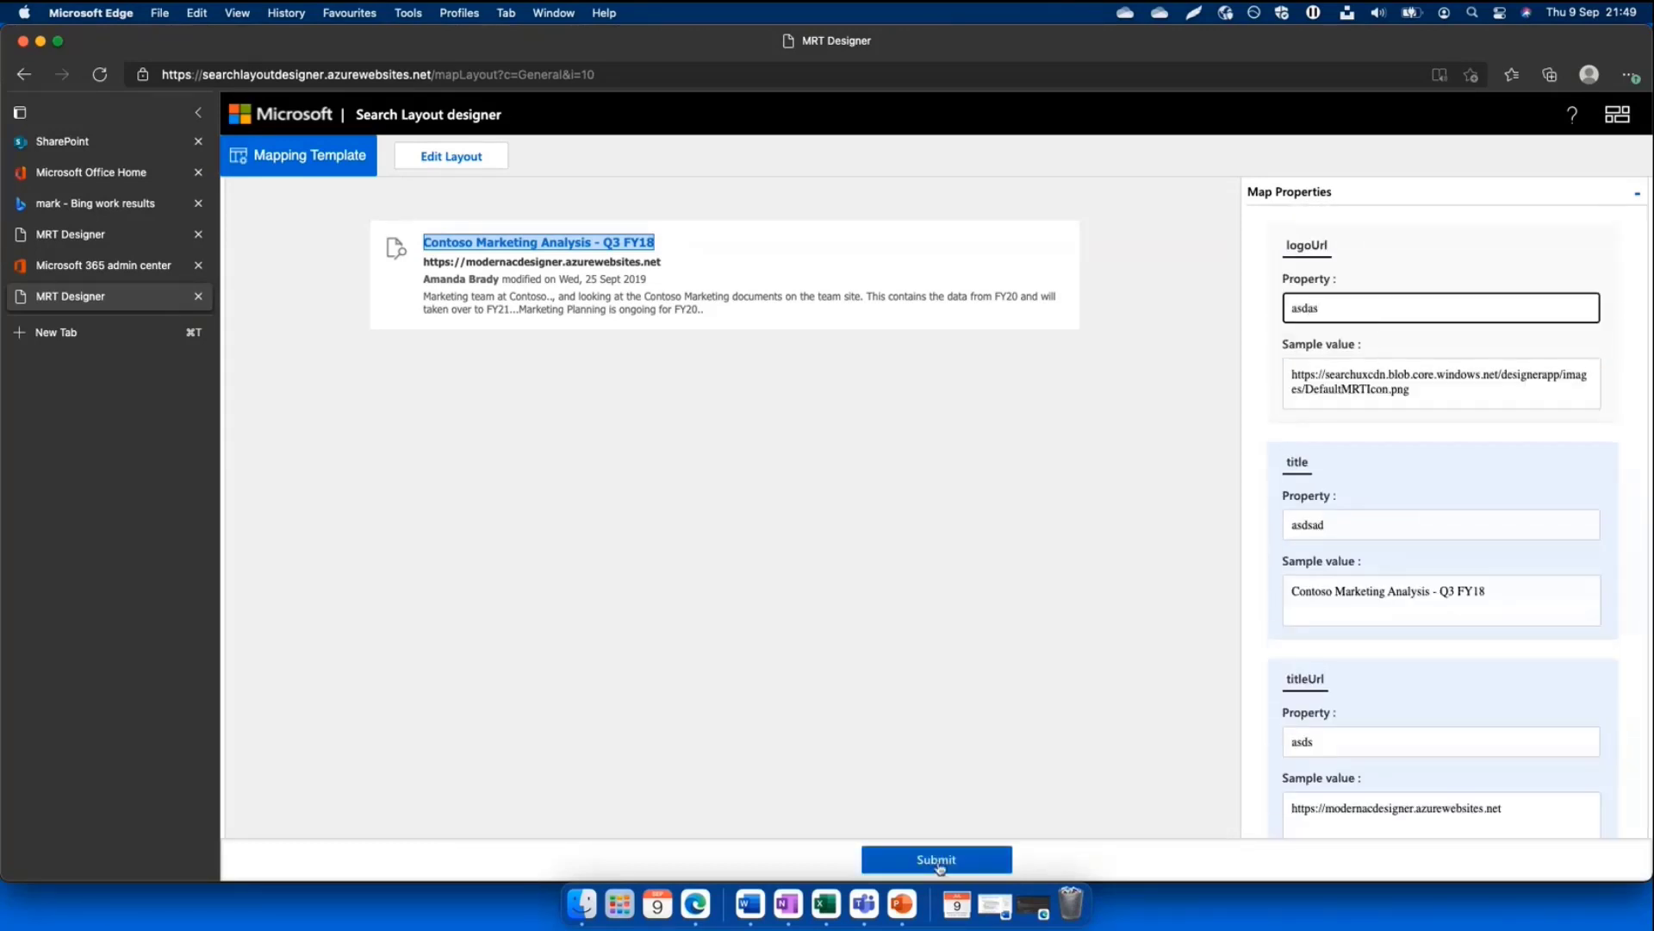
click(938, 861)
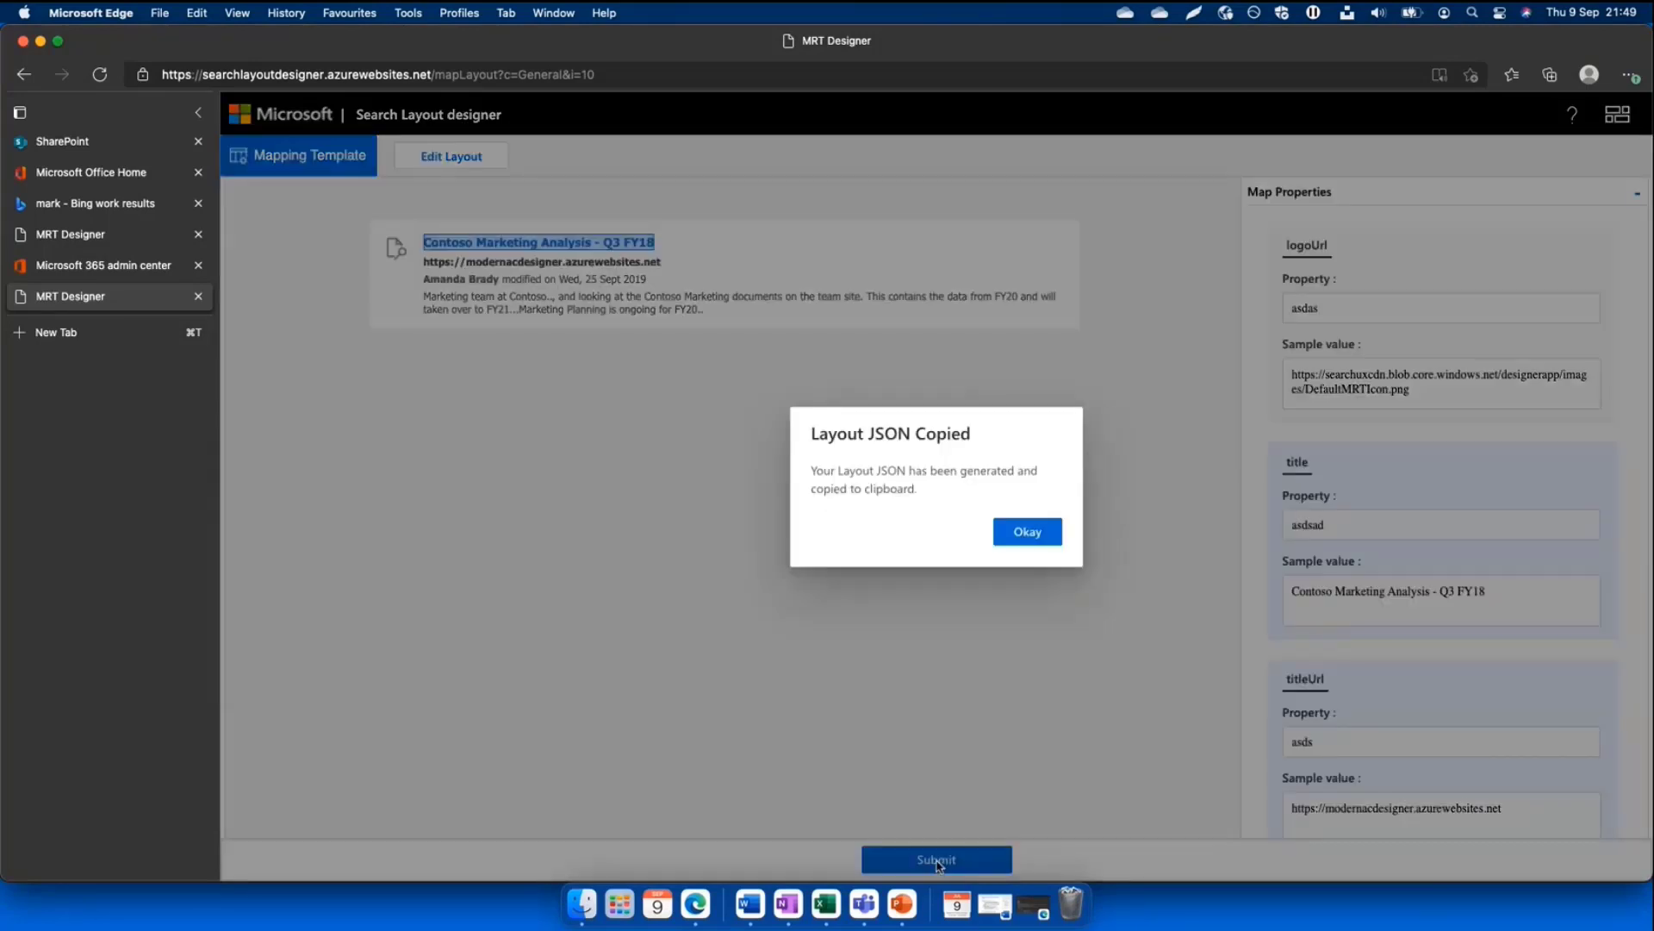
click(1024, 538)
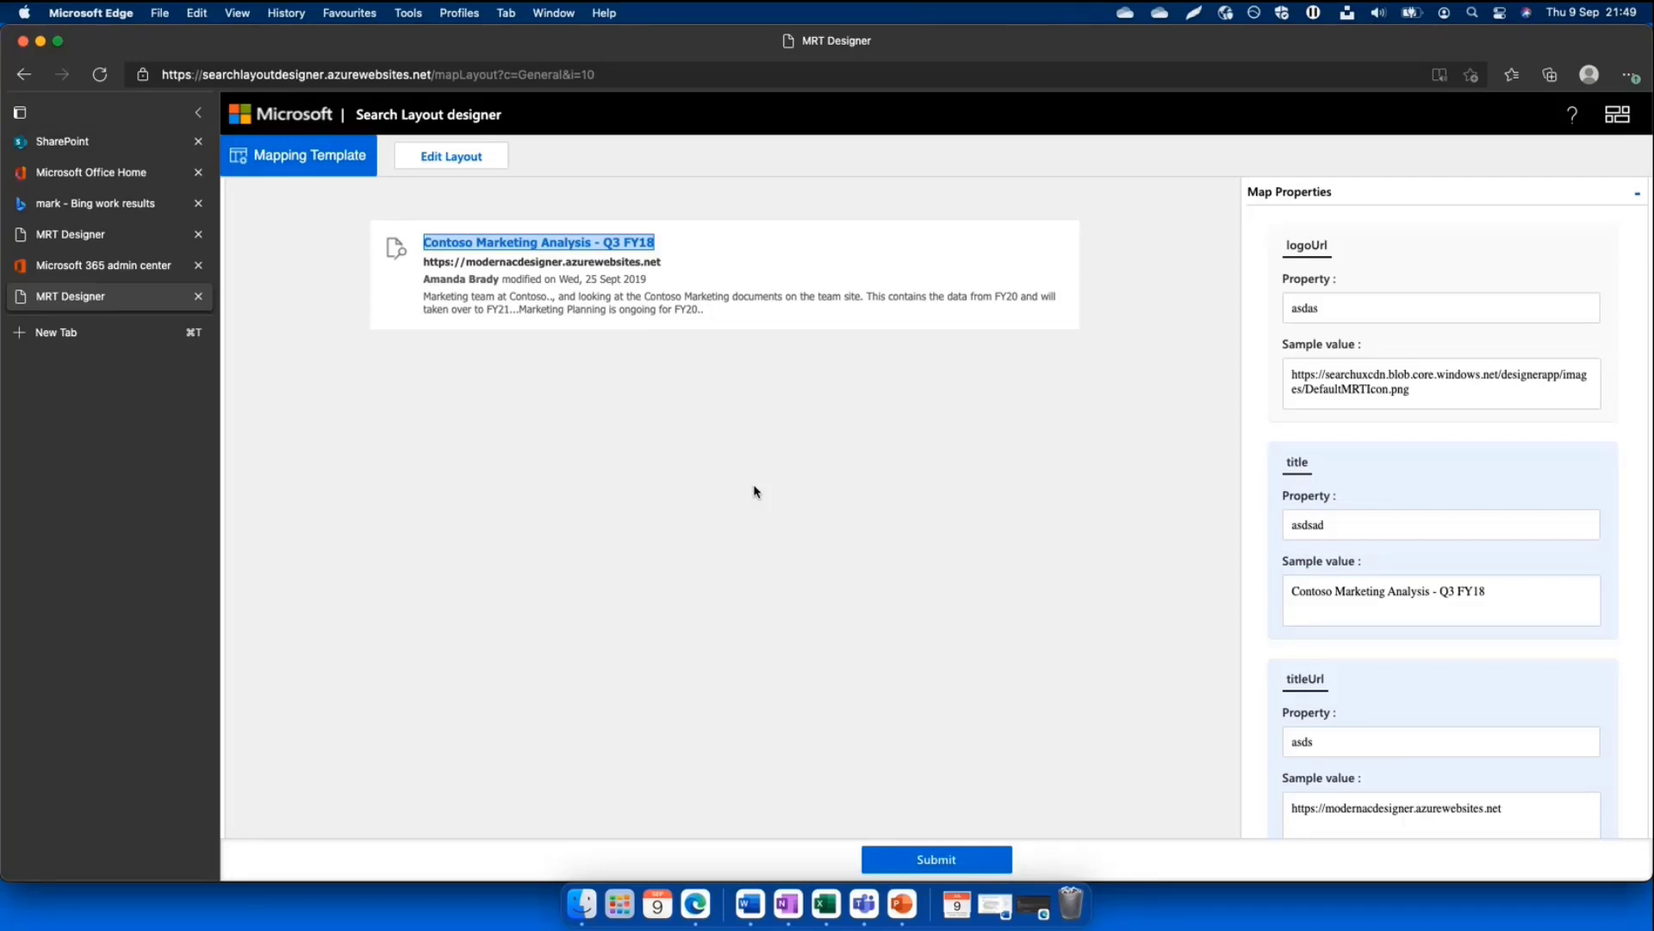
Open the mapped layout for editing and display its layout payload and its sample data
click(470, 166)
click(948, 535)
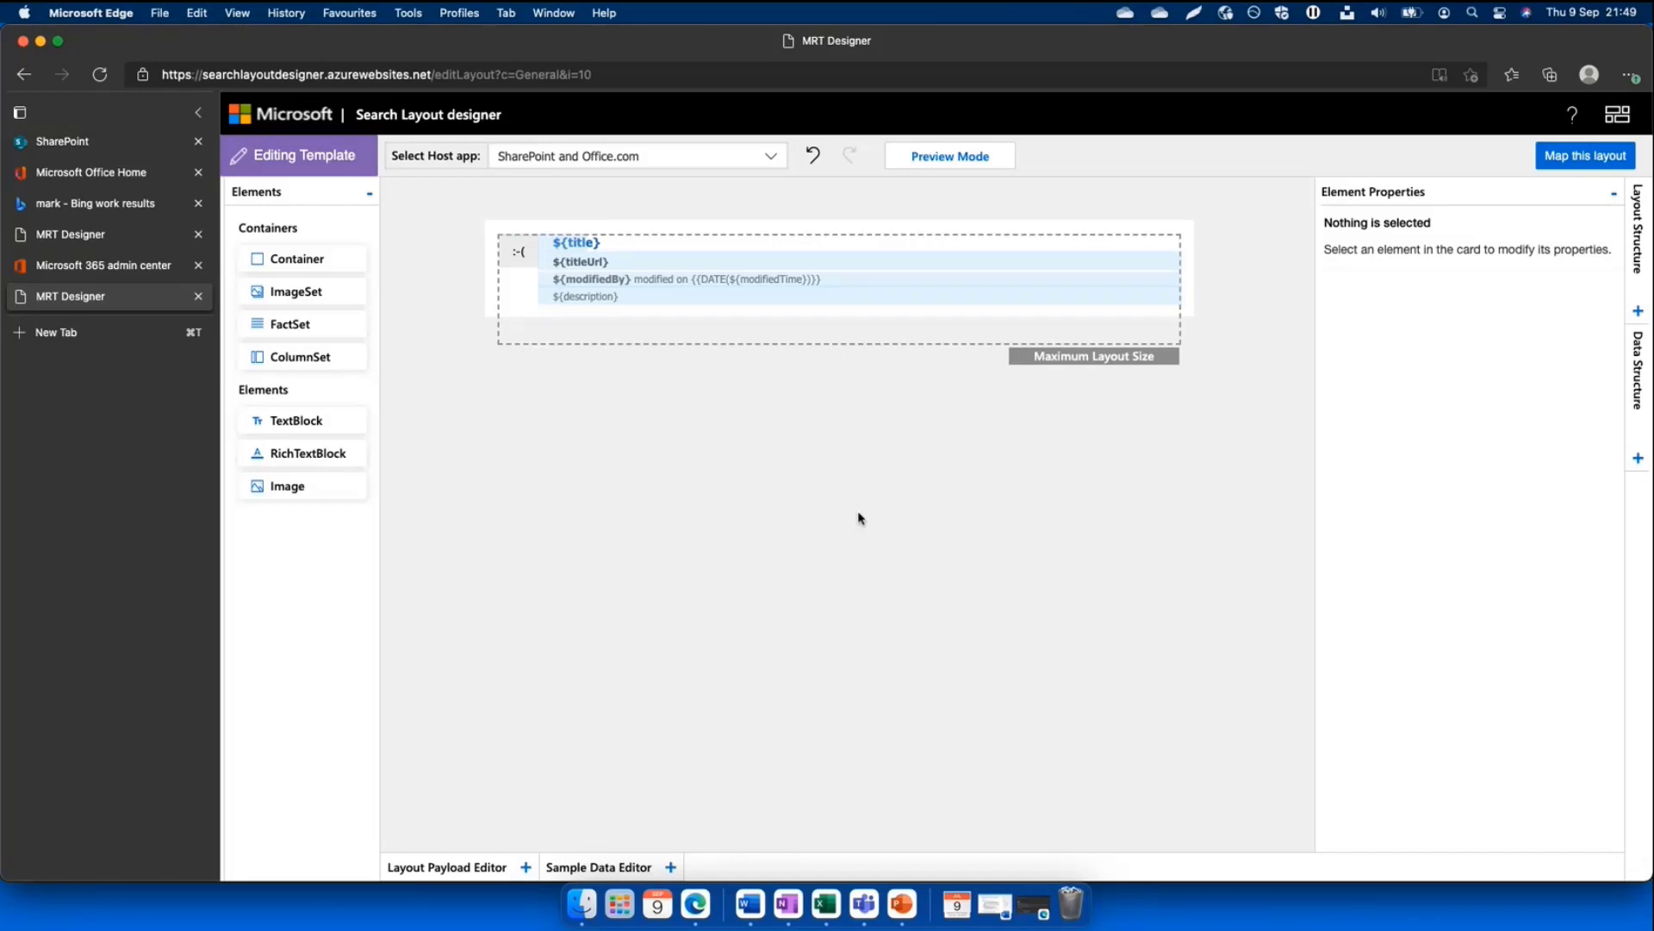
click(526, 867)
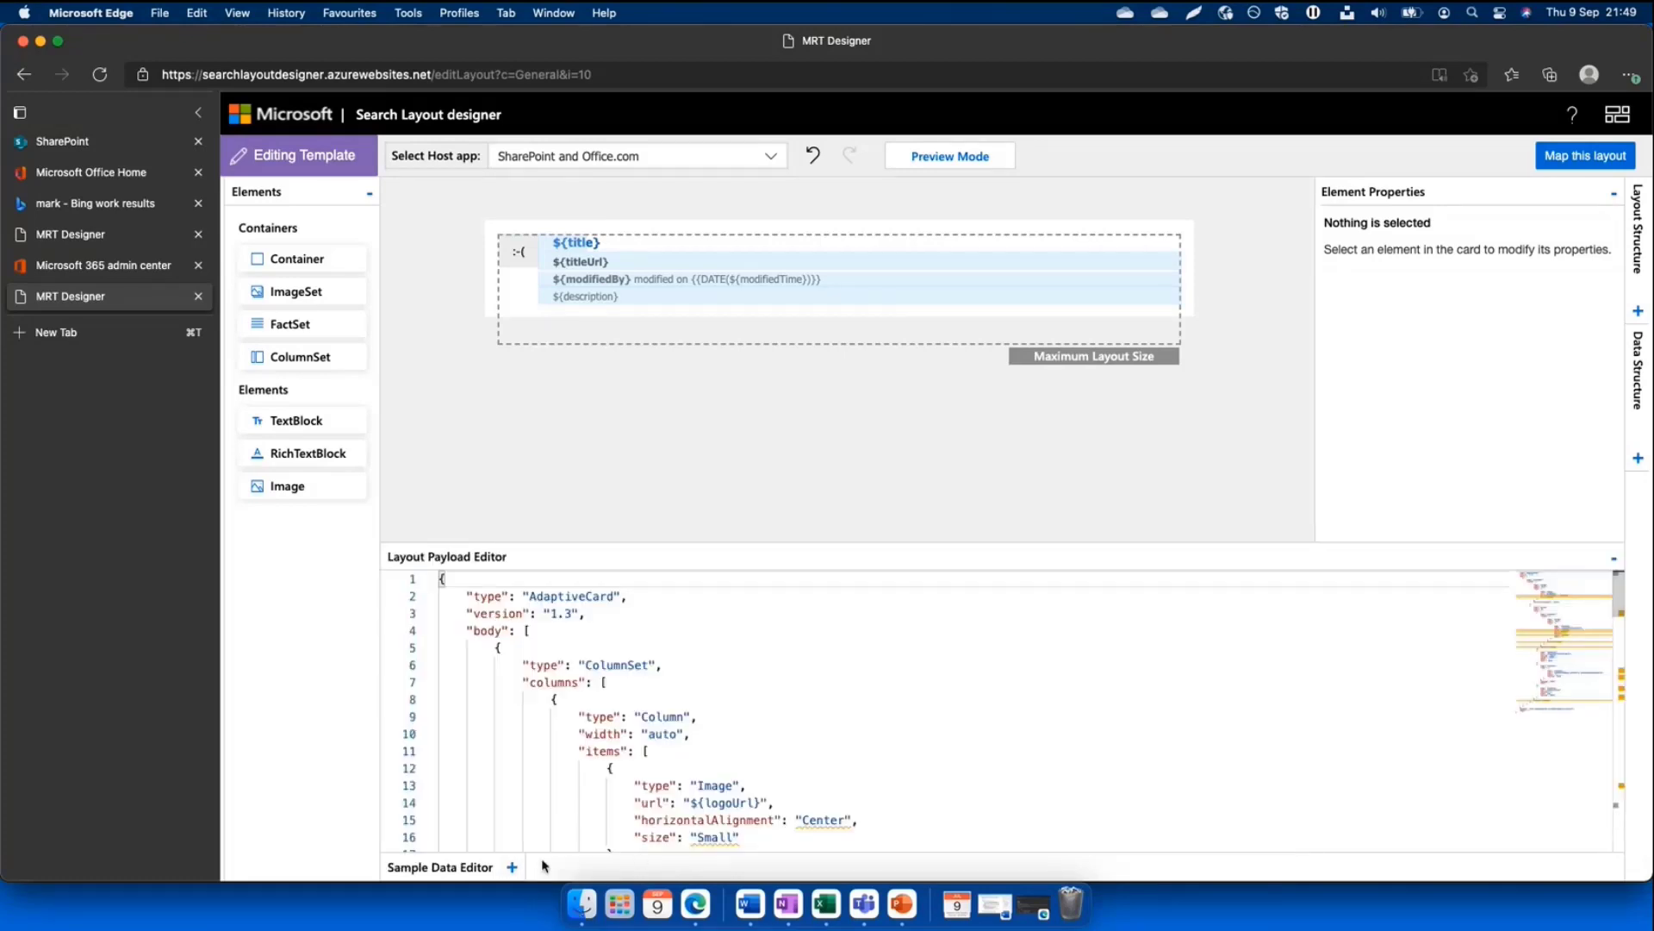
click(513, 867)
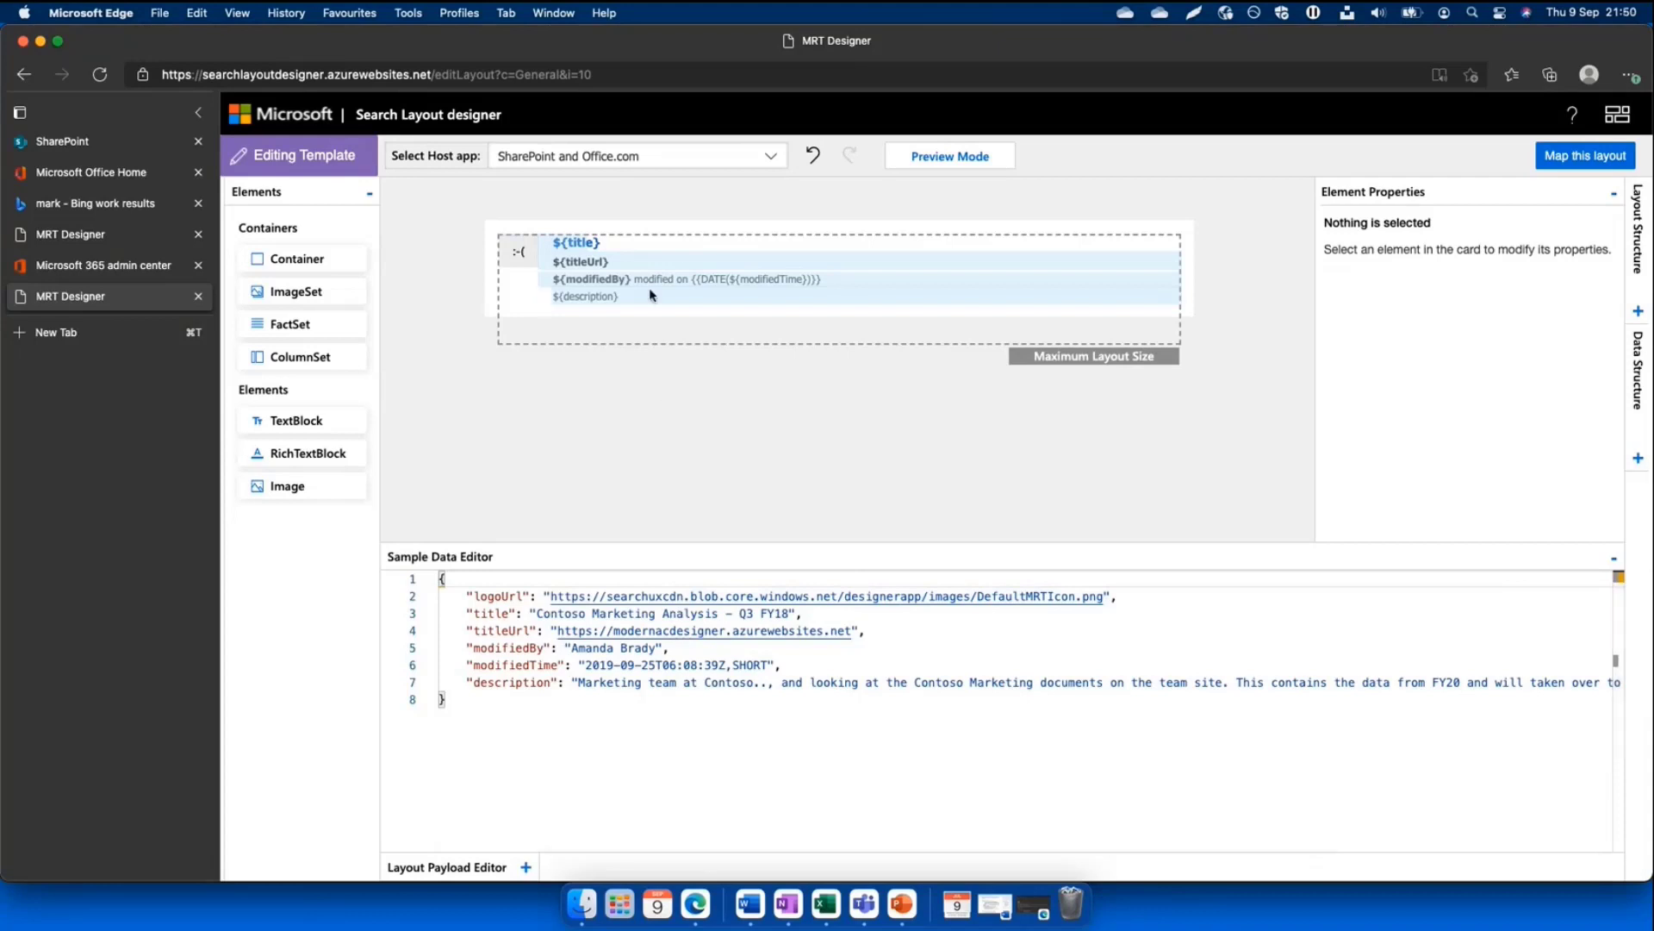
Remove the titleUrl text element from the card layout
click(586, 262)
click(1192, 243)
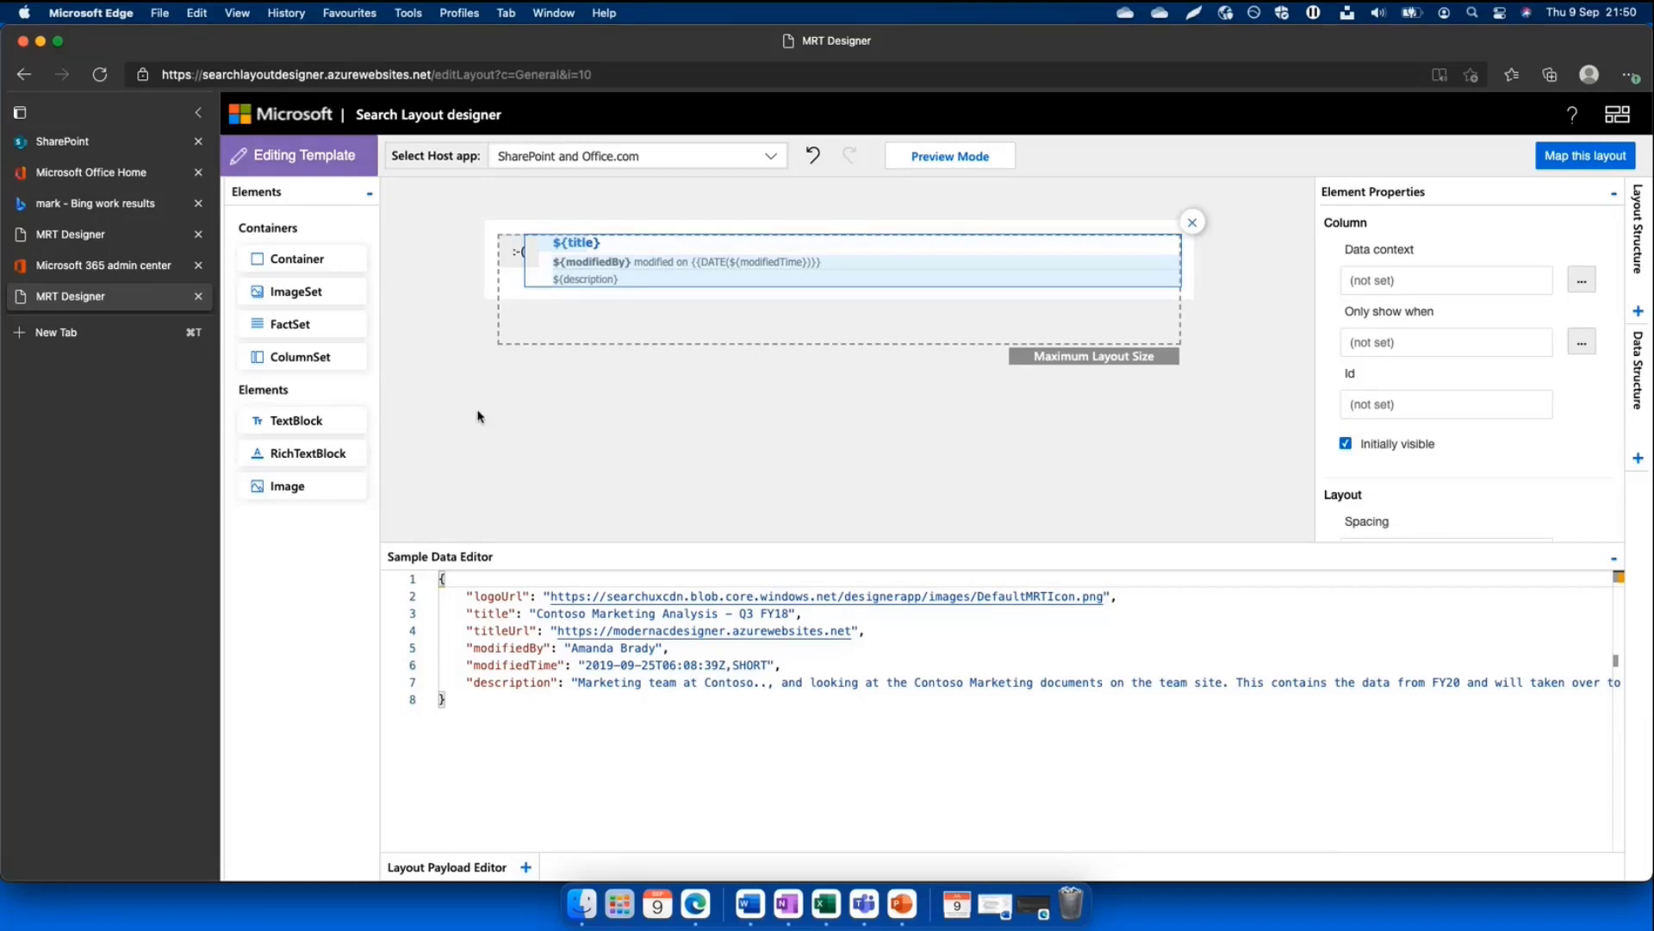
Switch to the Microsoft 365 admin center and close the result type editor without continuing to review
click(141, 266)
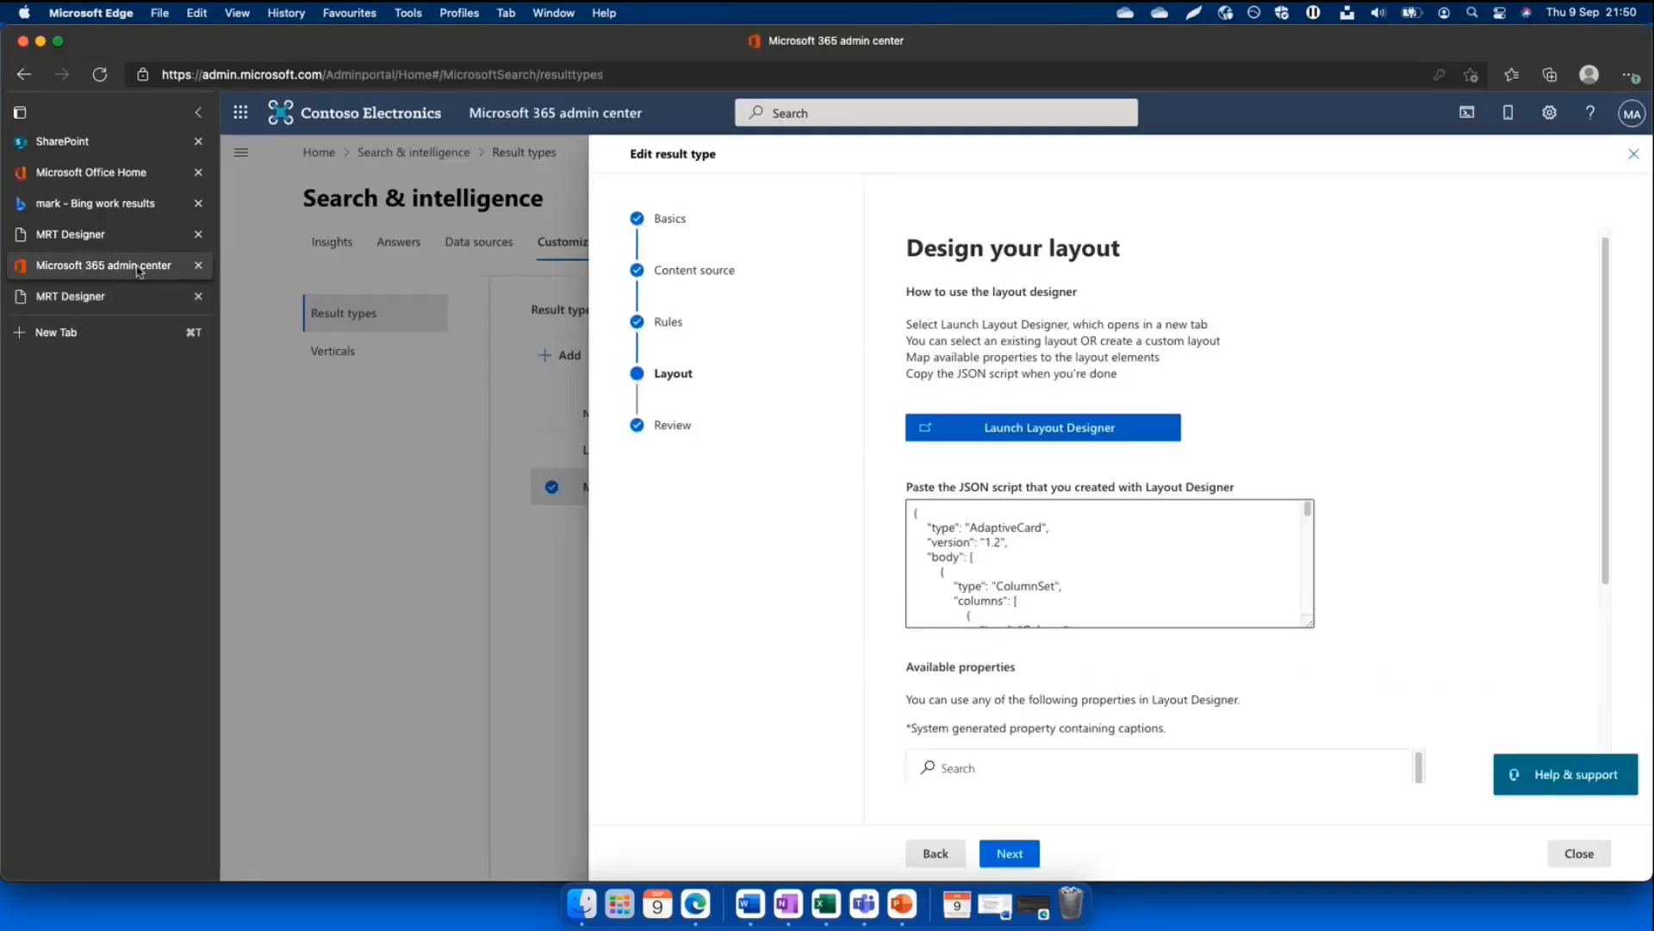
click(1576, 855)
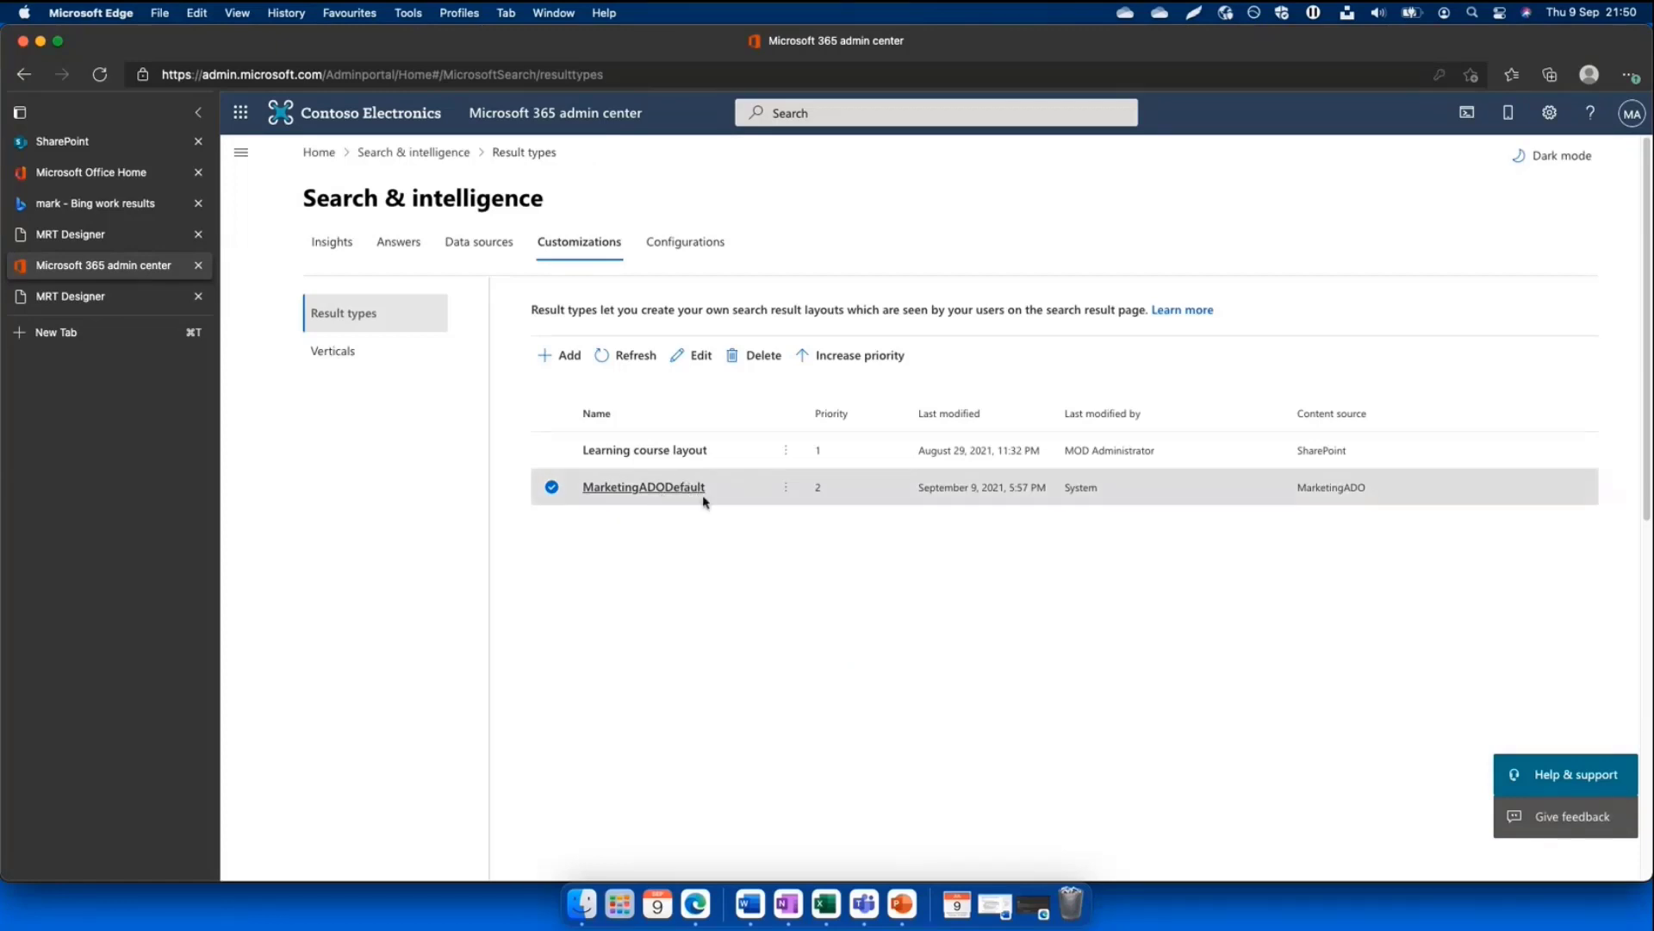
Switch to the SharePoint search for "mark", review the Wiki result cluster and open the Mark 8 RoadMap wiki page
click(125, 141)
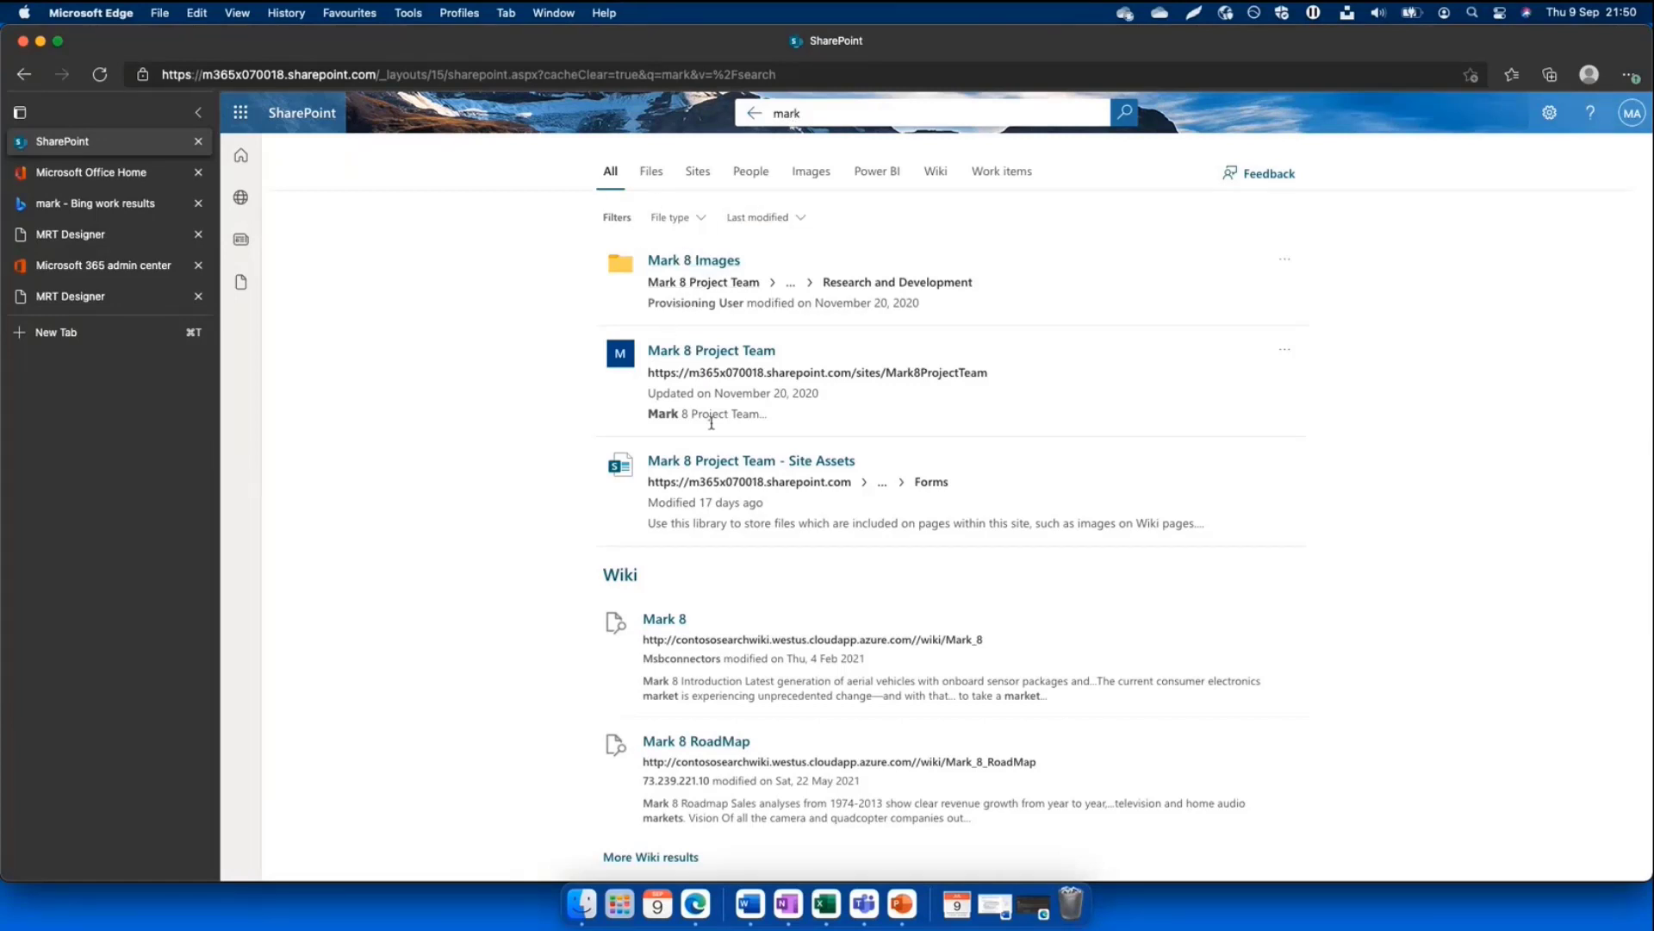
scroll(701, 436, down, 5)
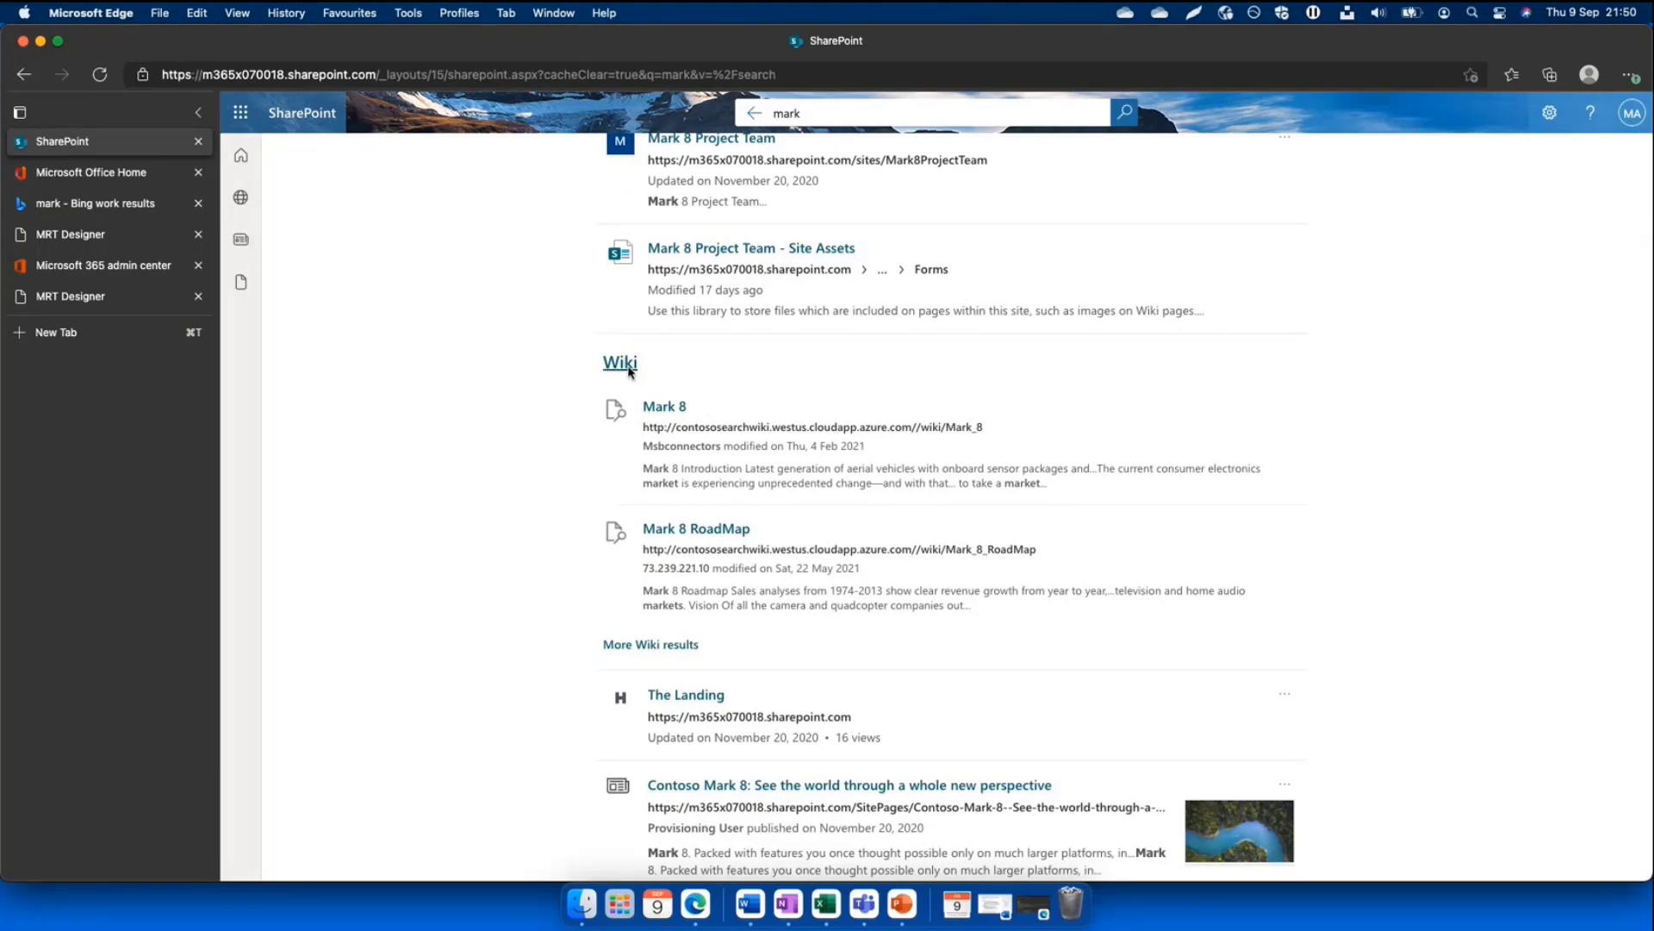
scroll(741, 392, up, 1)
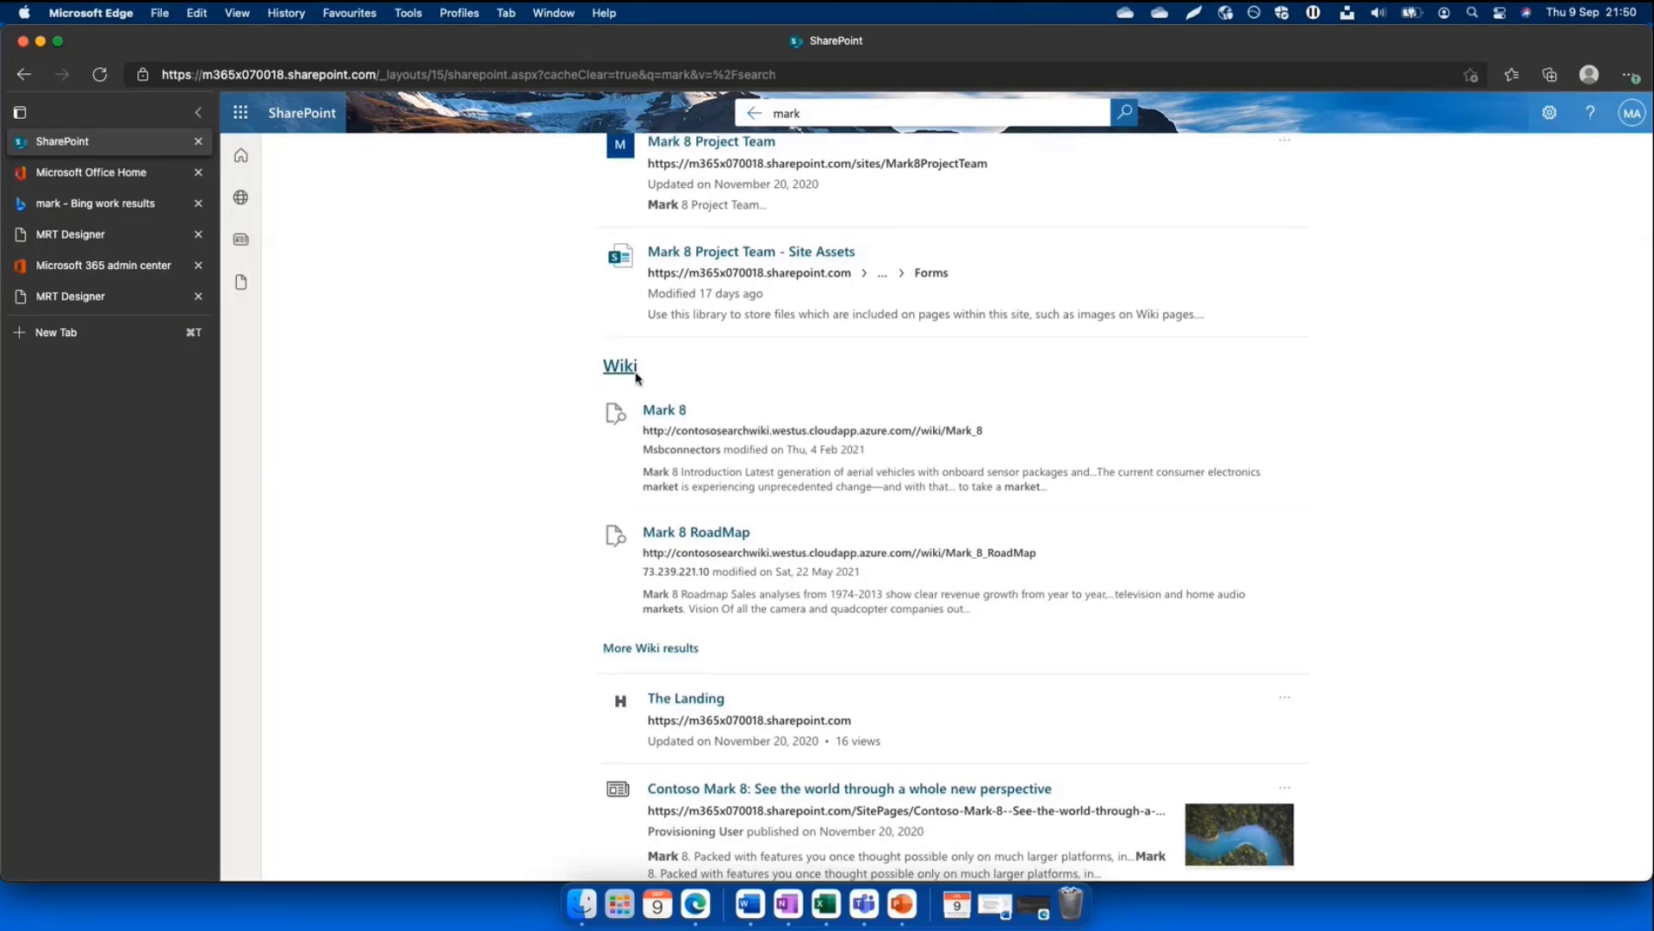
scroll(638, 380, up, 3)
scroll(1079, 465, up, 3)
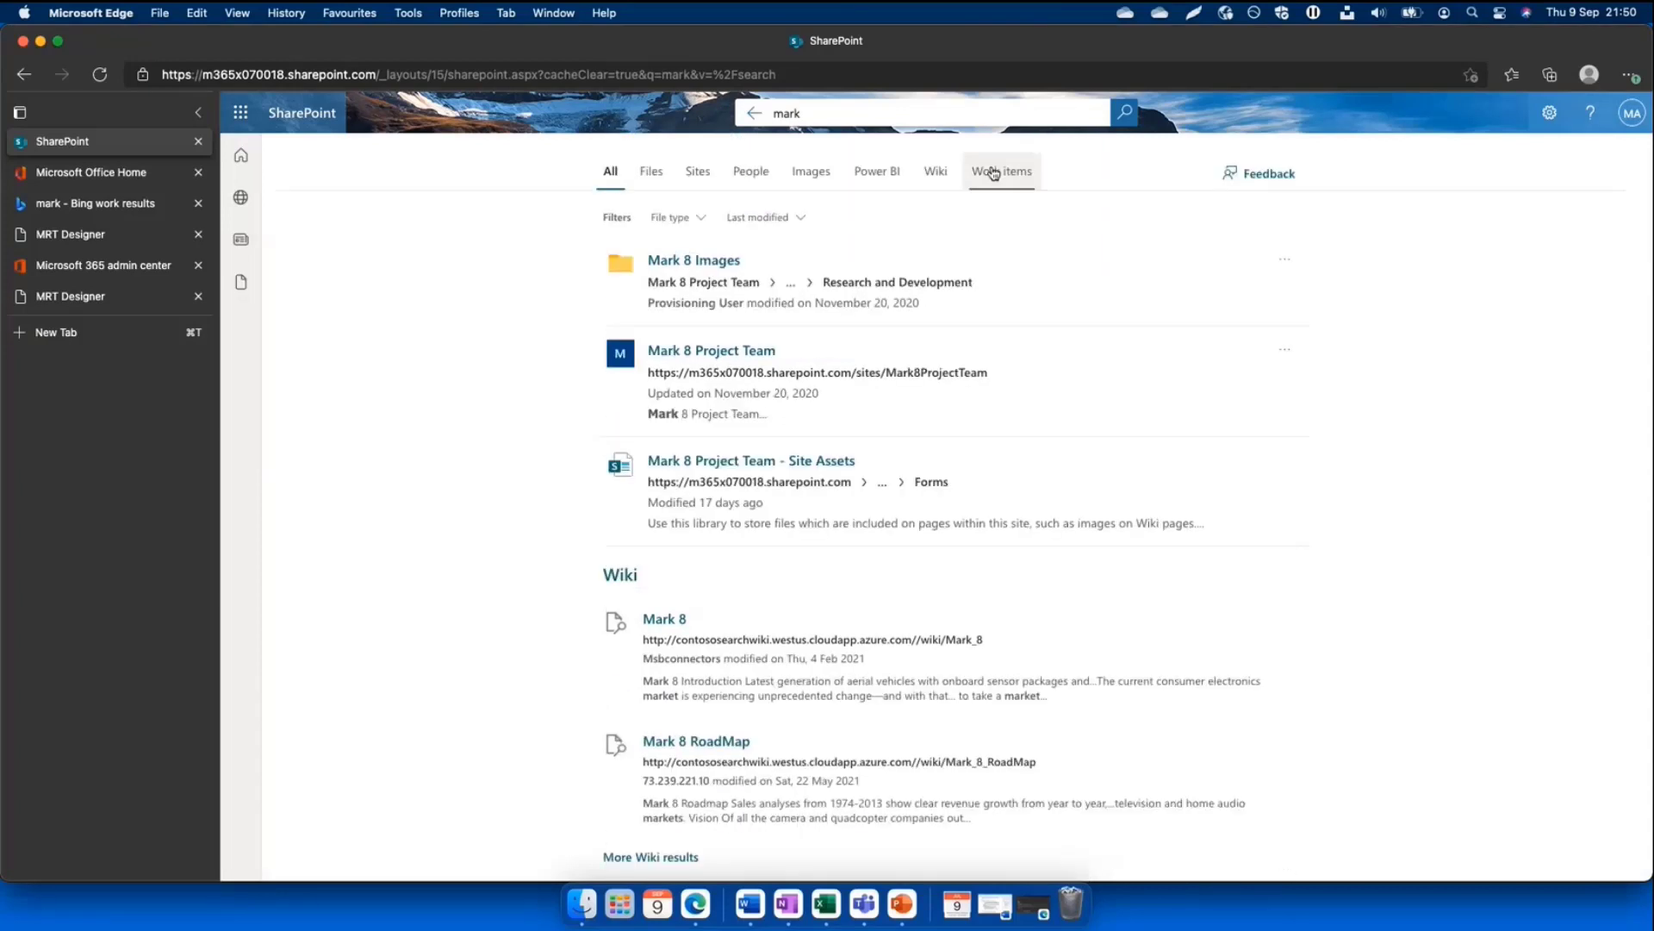
scroll(828, 580, down, 3)
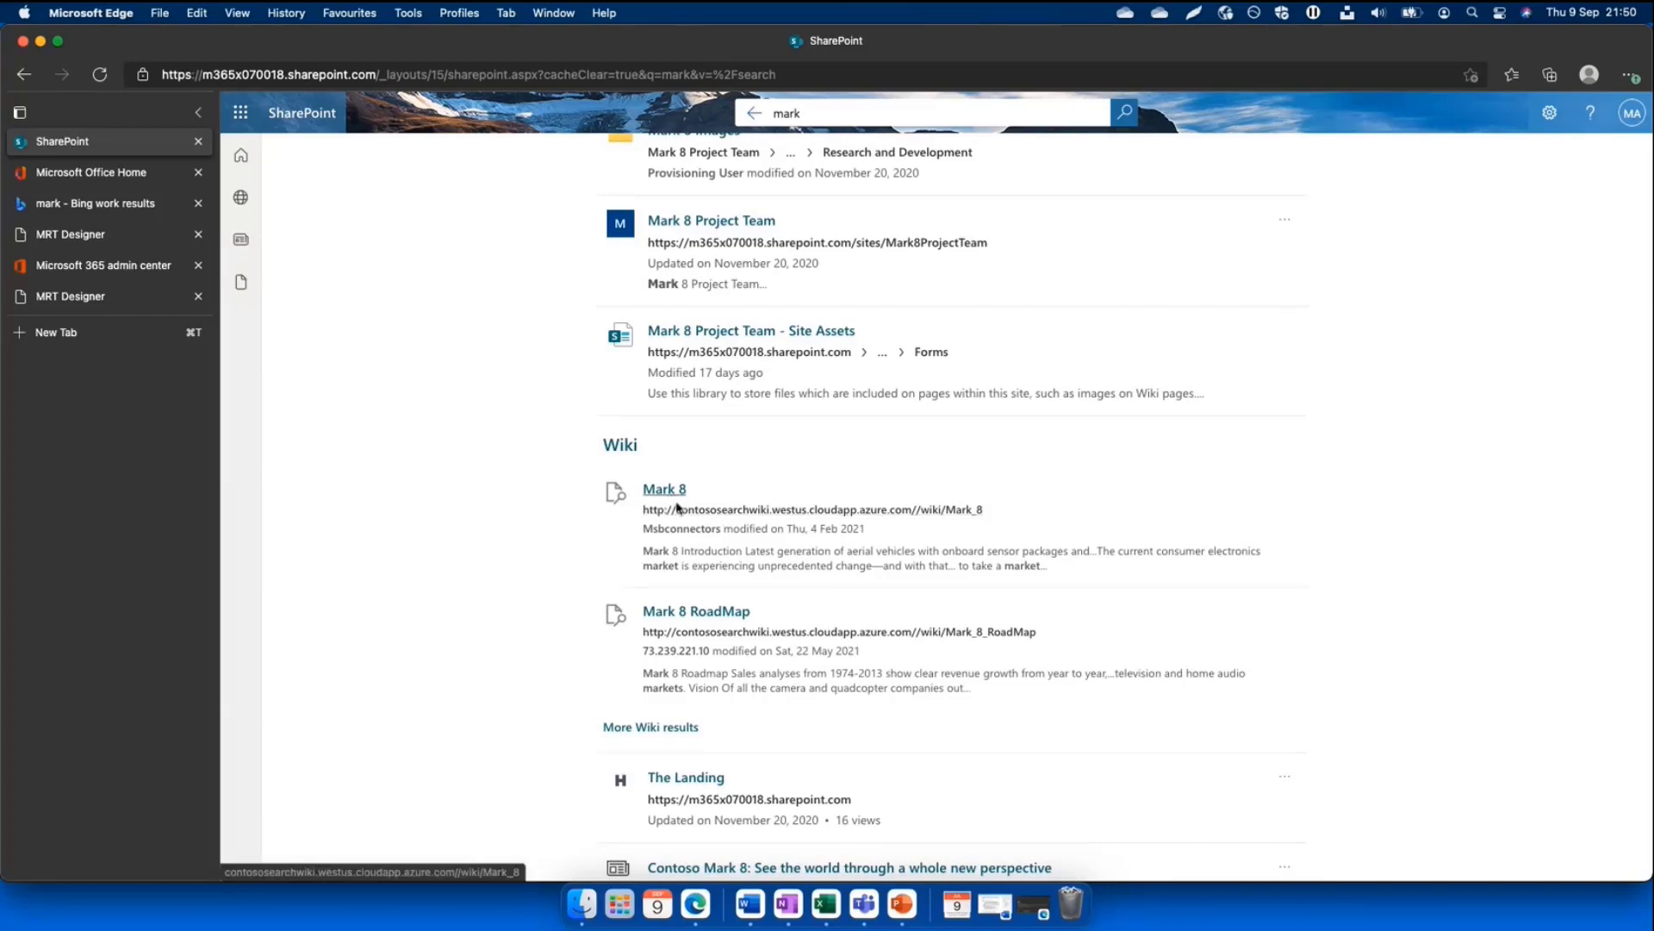
click(720, 615)
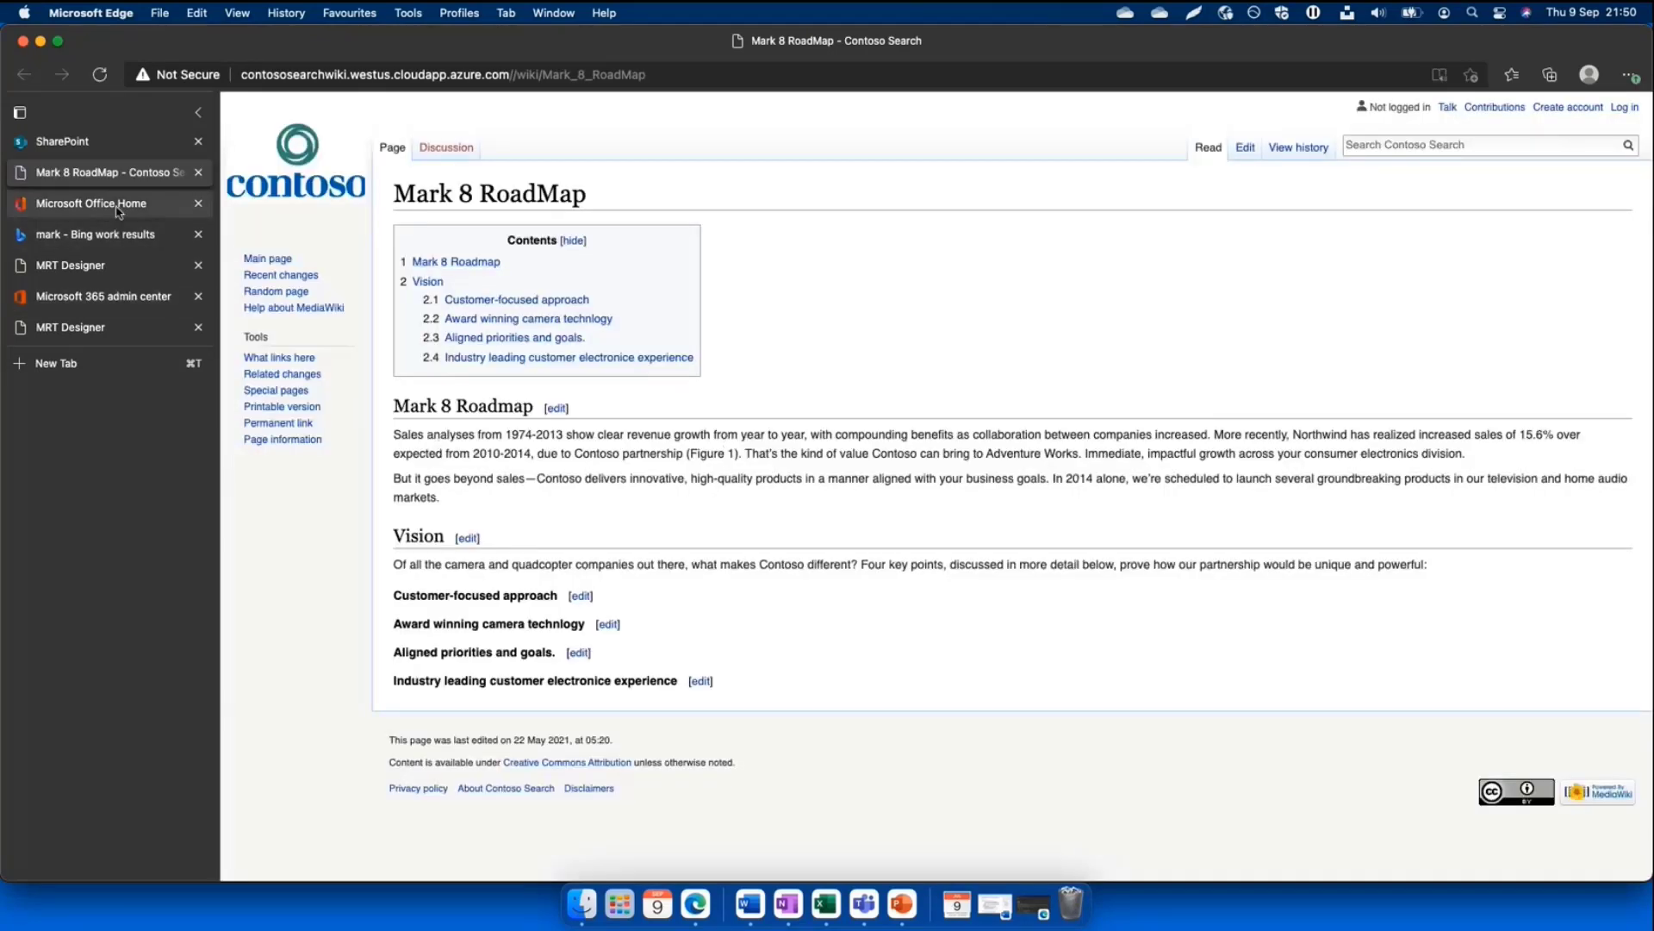
Compare how the "mark" search results appear in Microsoft Office Home, Bing work results and SharePoint
click(119, 212)
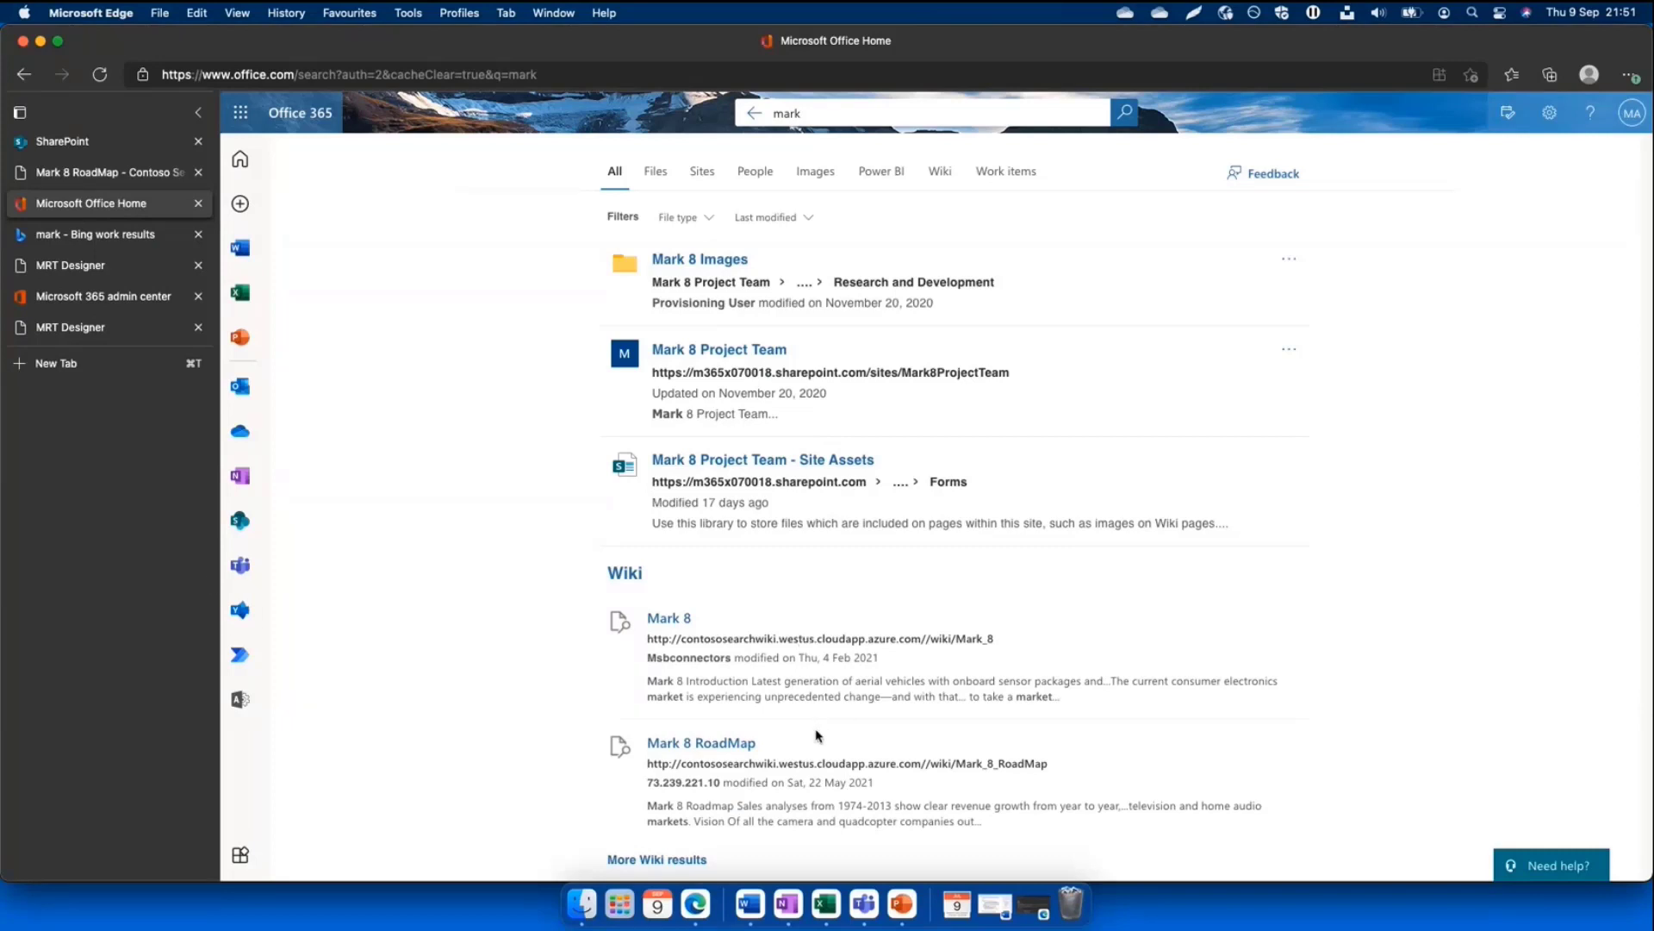
click(95, 234)
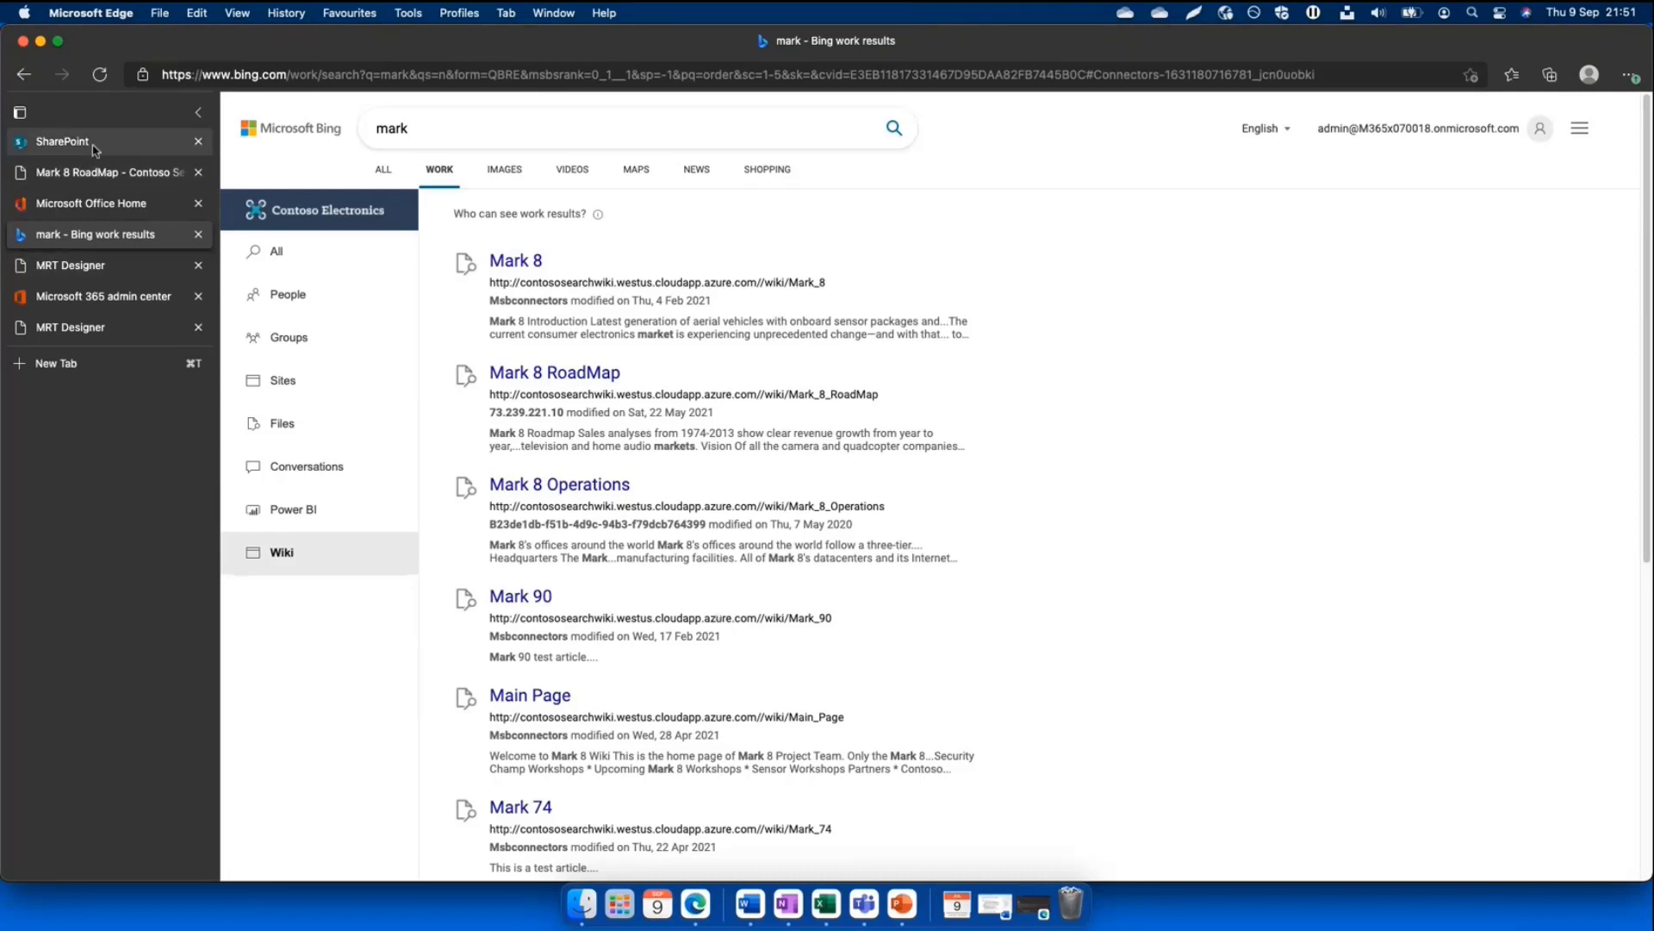
click(60, 141)
scroll(1230, 593, up, 3)
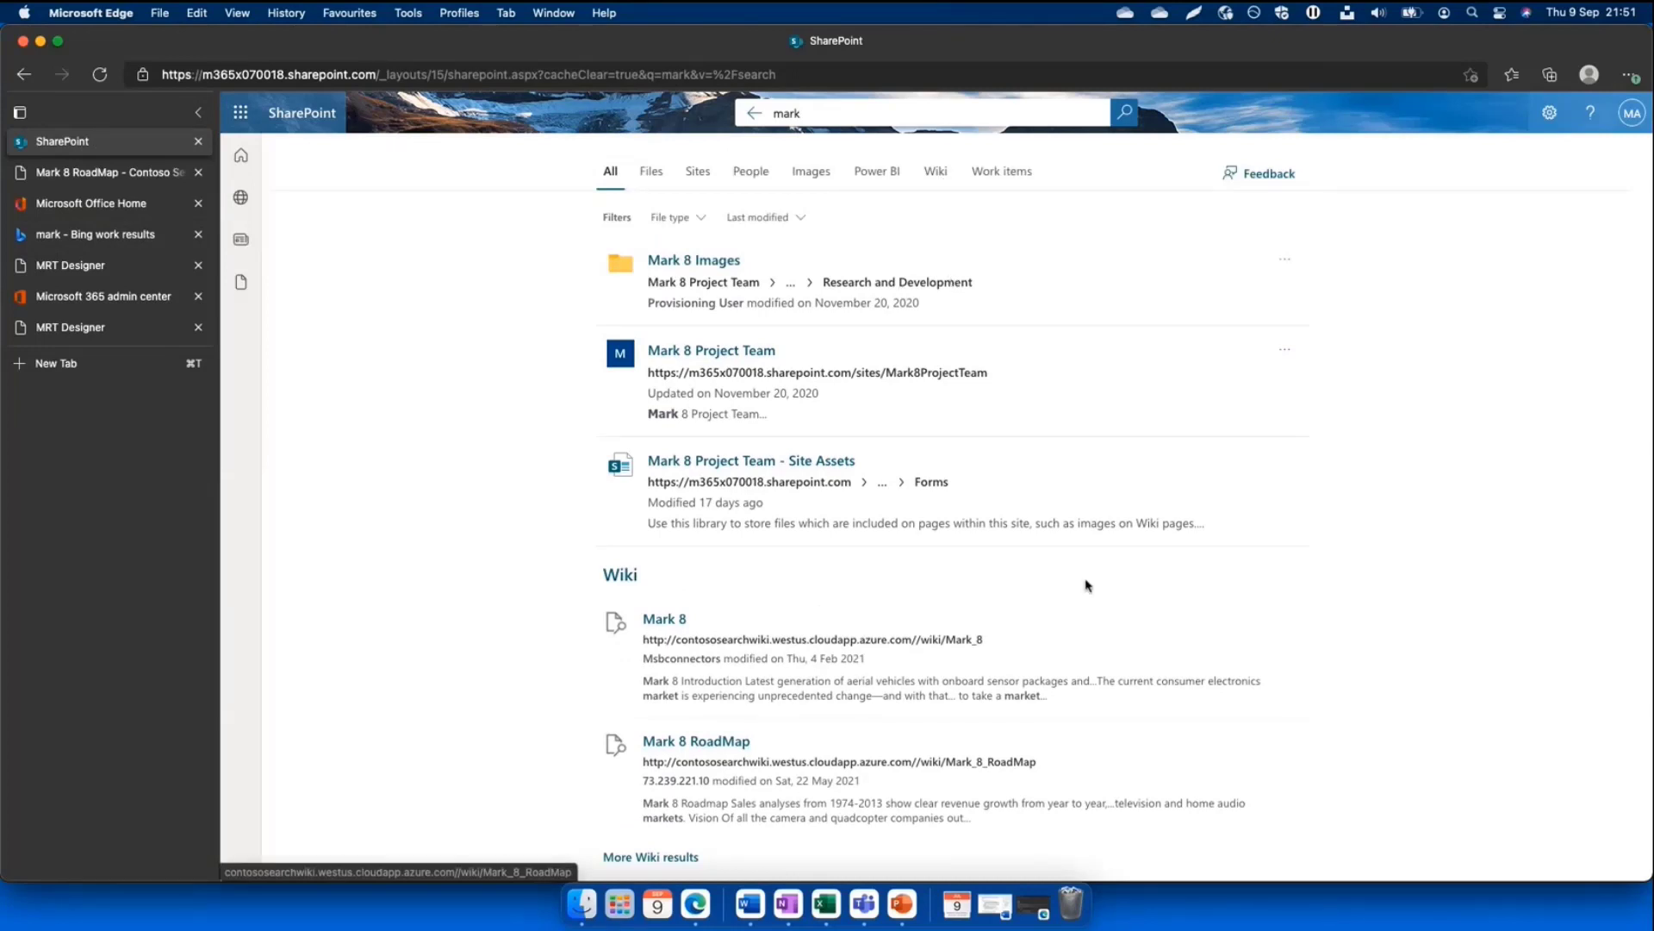
scroll(1087, 585, down, 1)
scroll(1086, 588, up, 1)
Search the Work items vertical in SharePoint for "purchase order"
click(1002, 186)
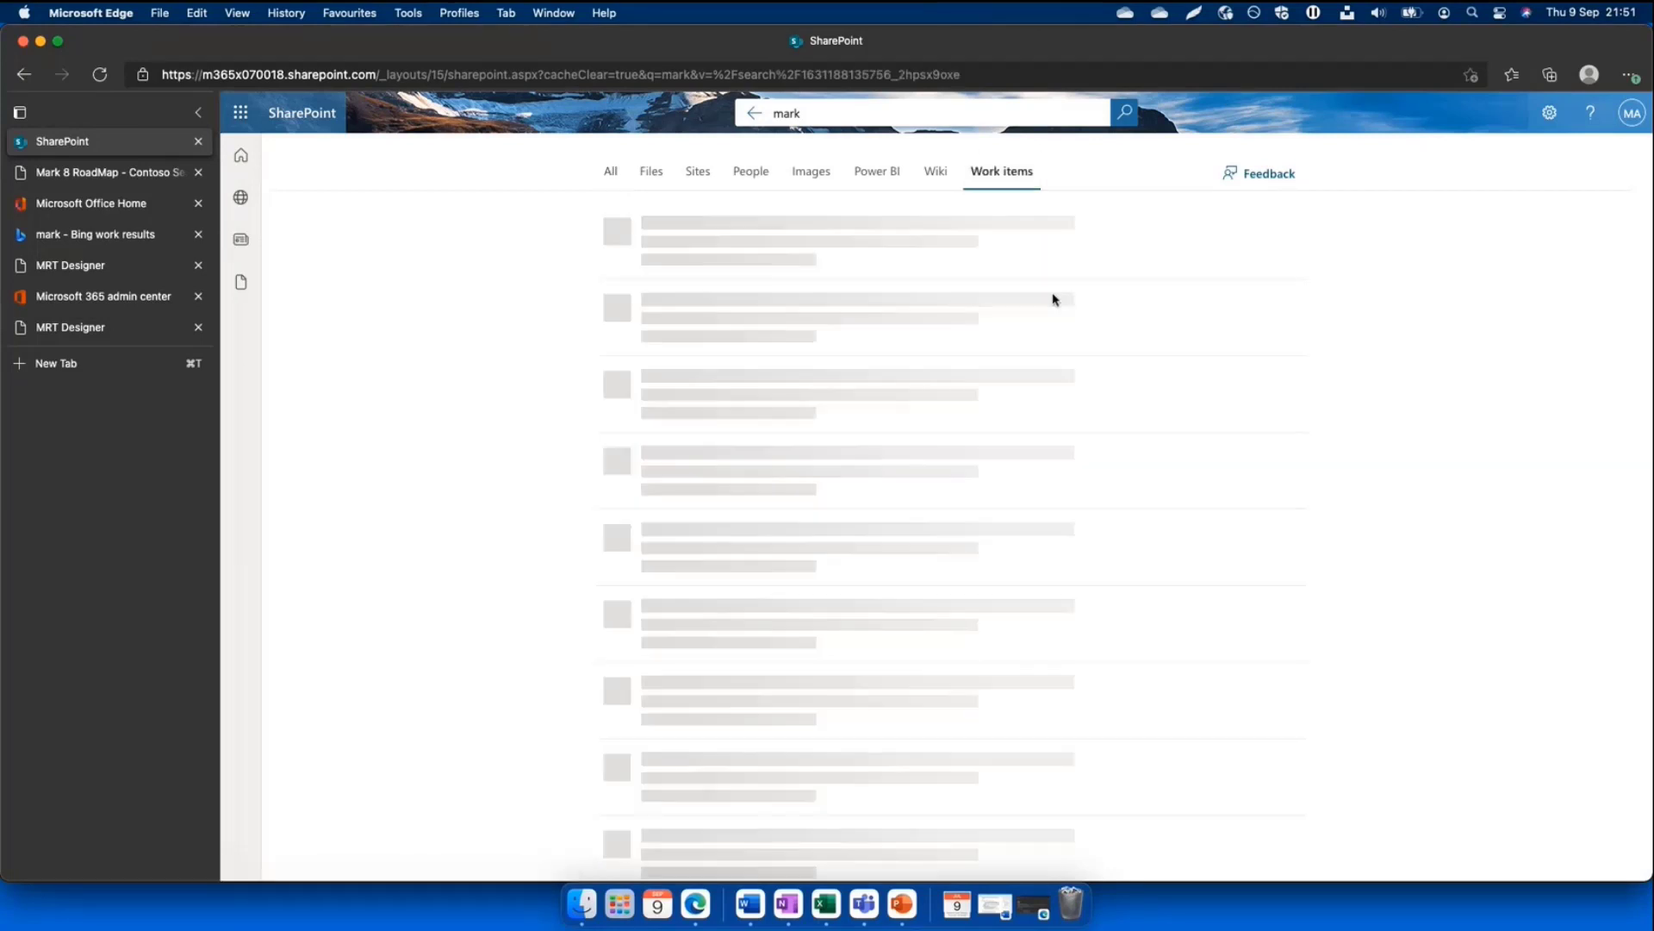
click(797, 113)
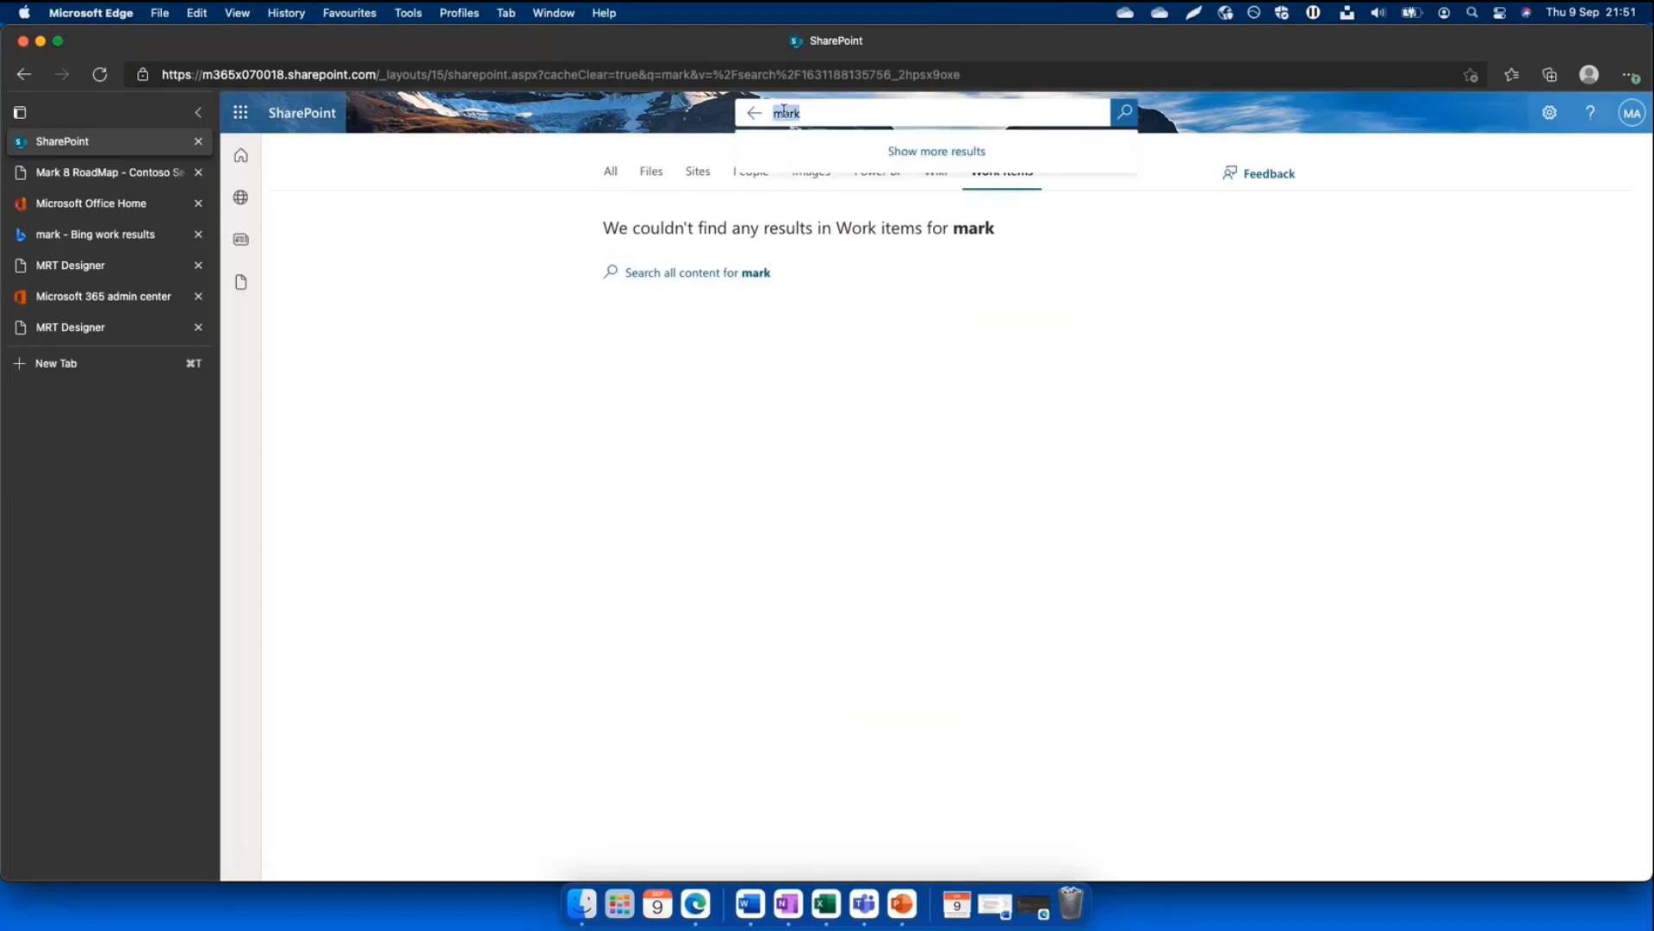
text(purchase order)
key(Return)
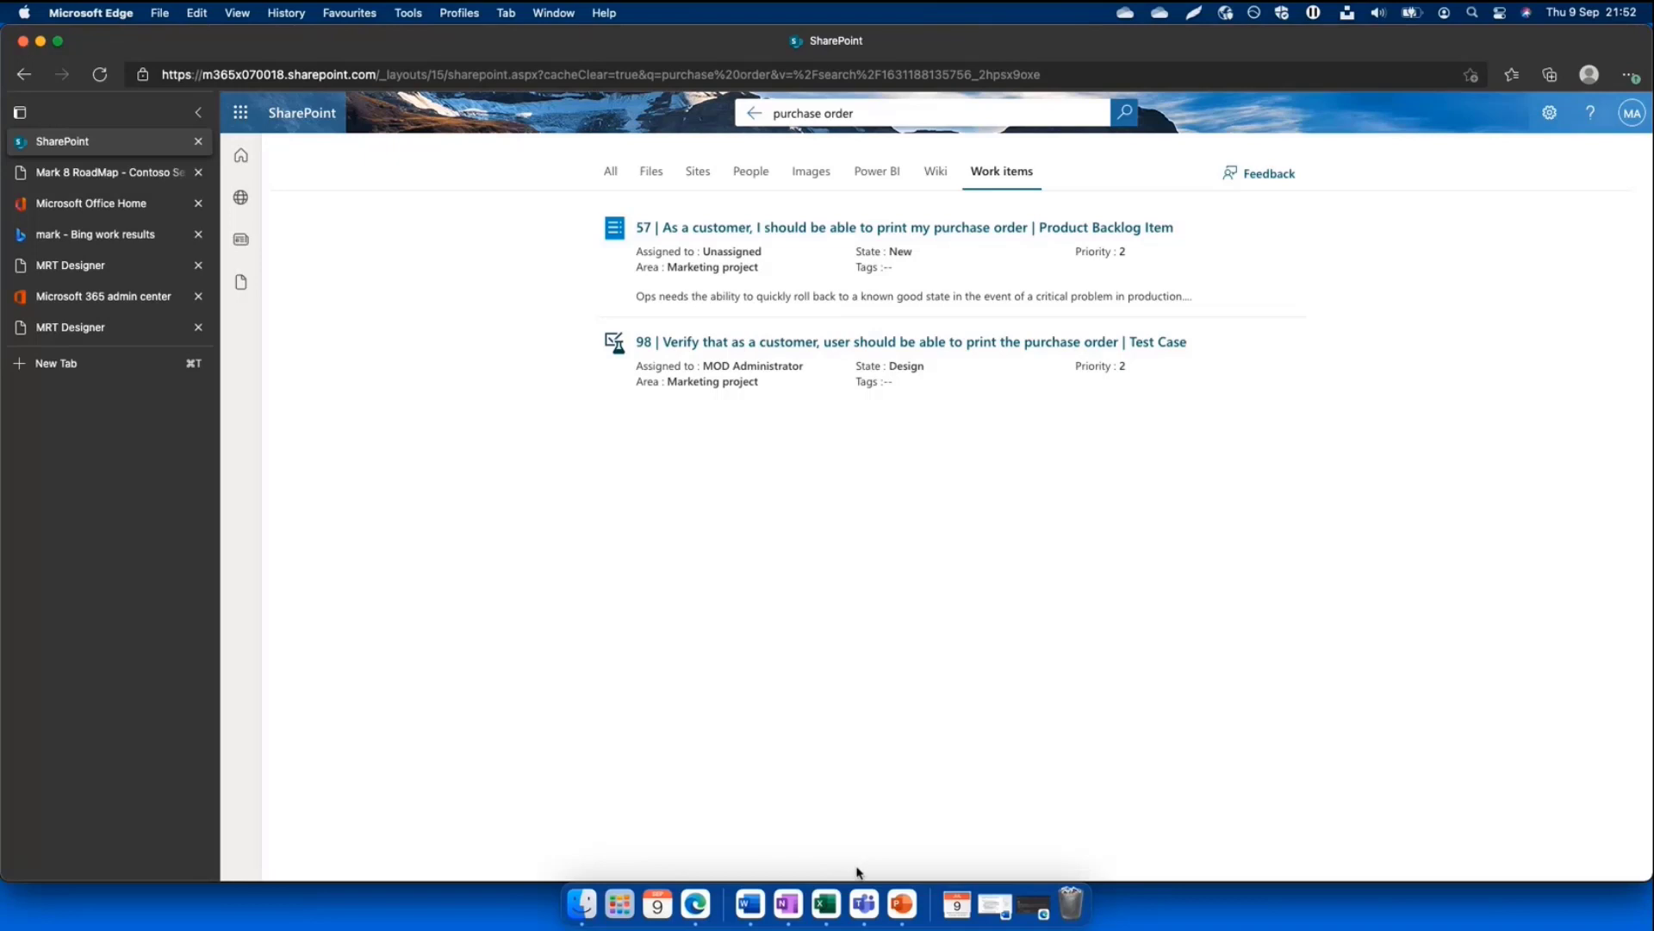
Search the People vertical in SharePoint for a colleague by first name
click(871, 903)
click(751, 173)
click(868, 112)
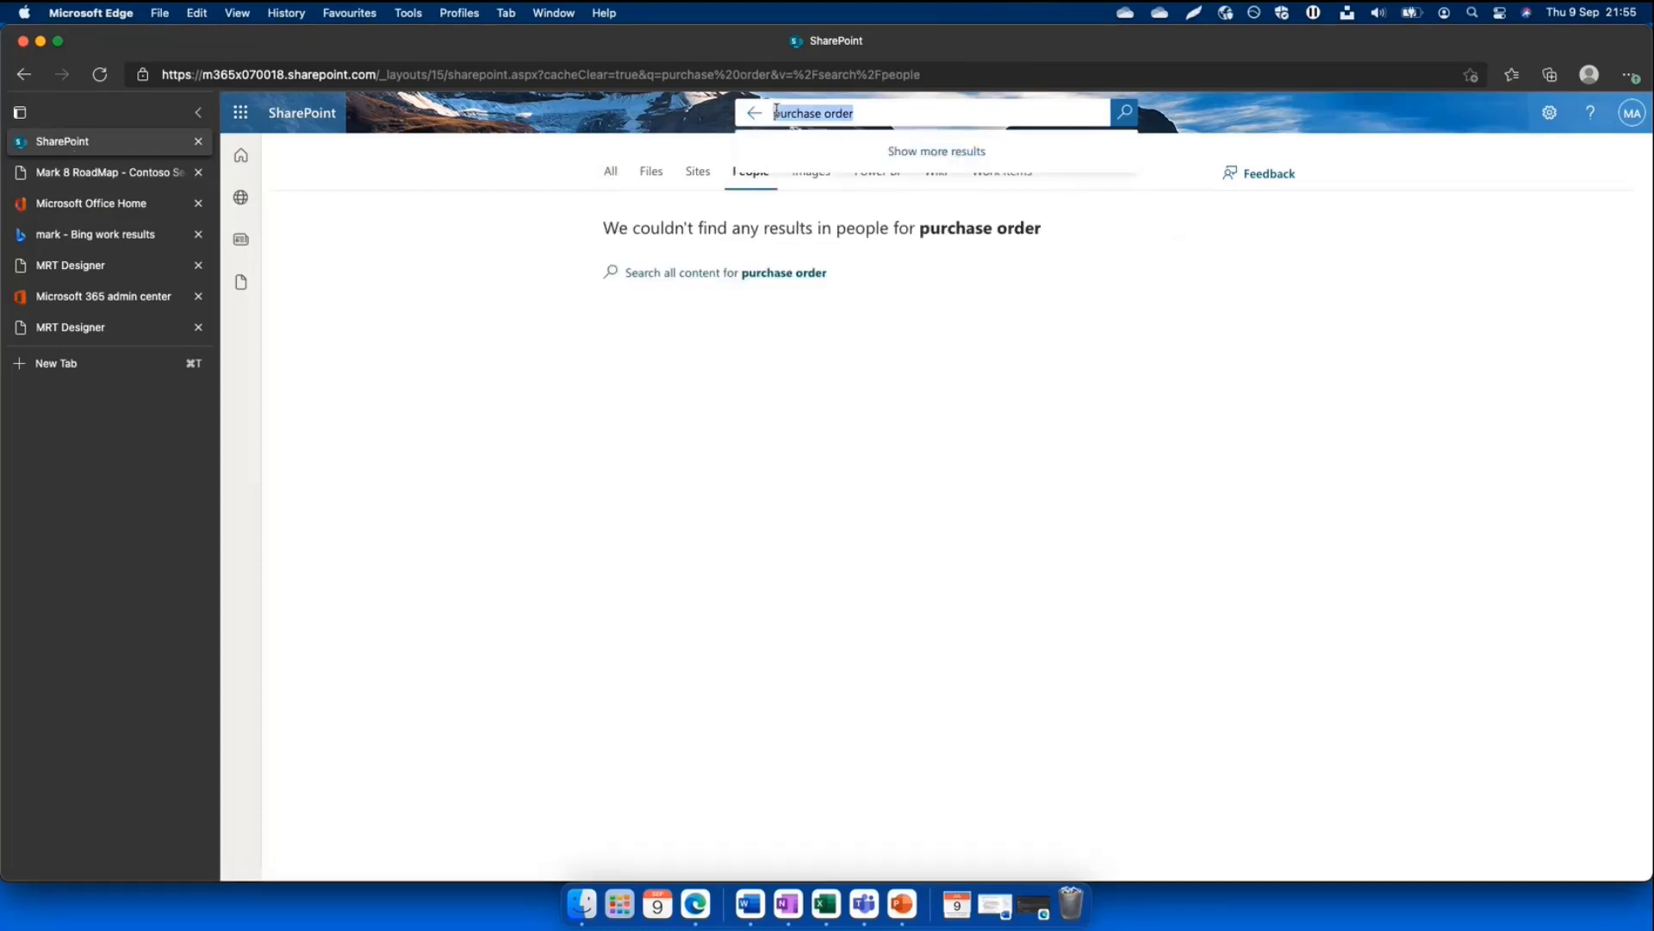
key(BackSpace)
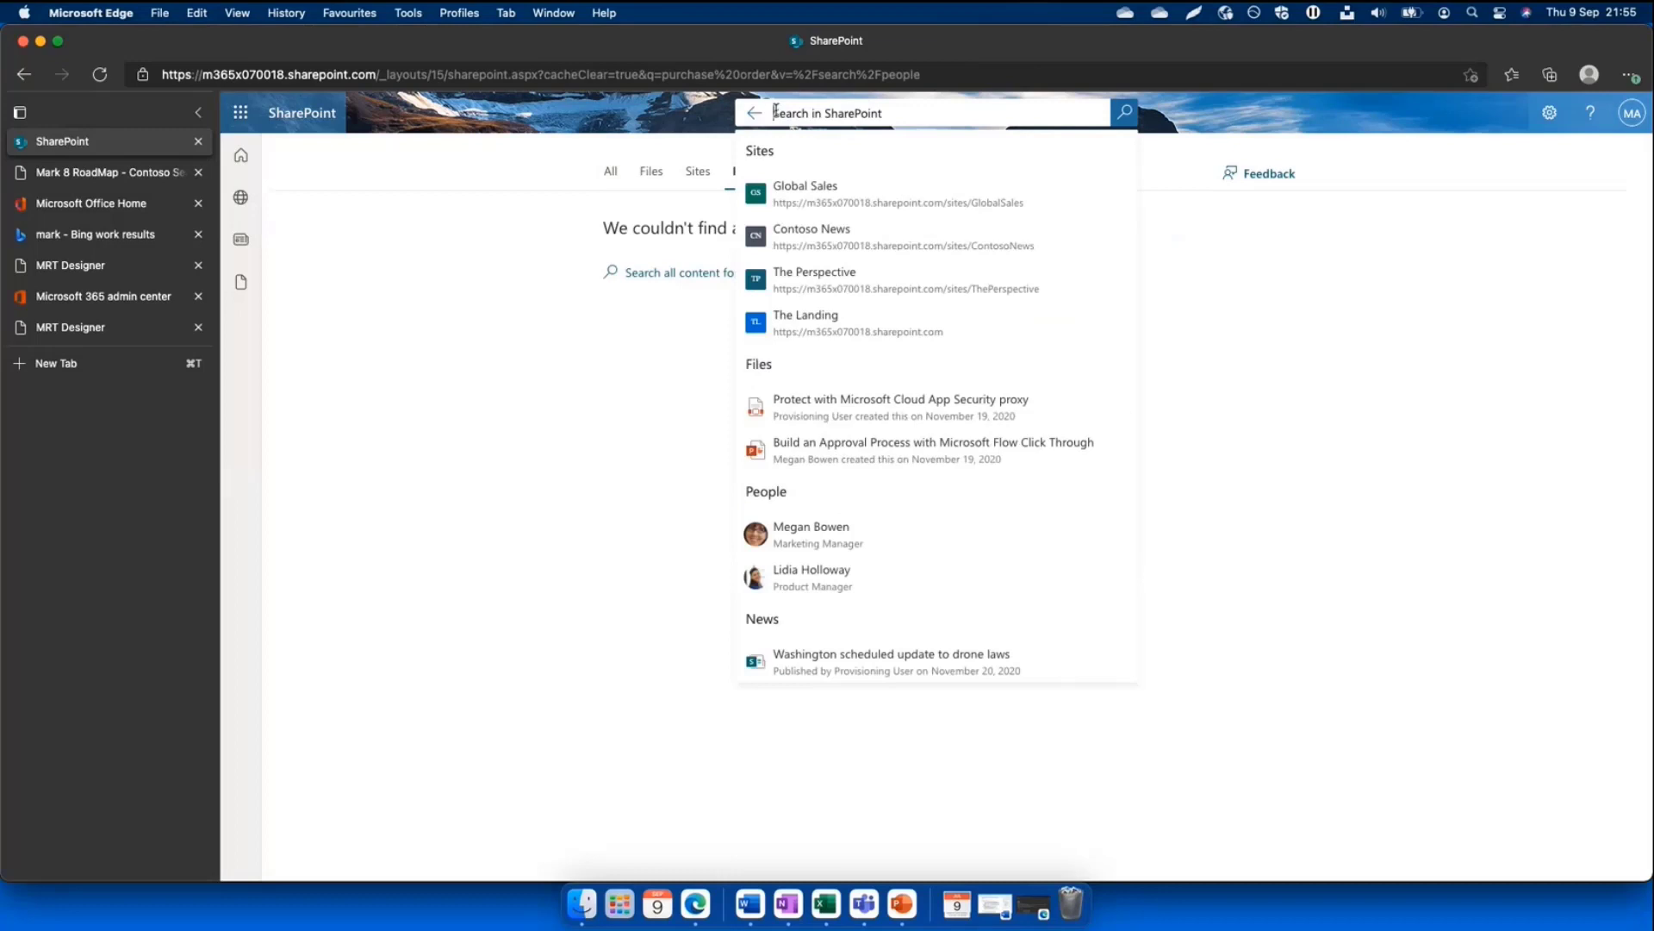
text(megan)
key(Return)
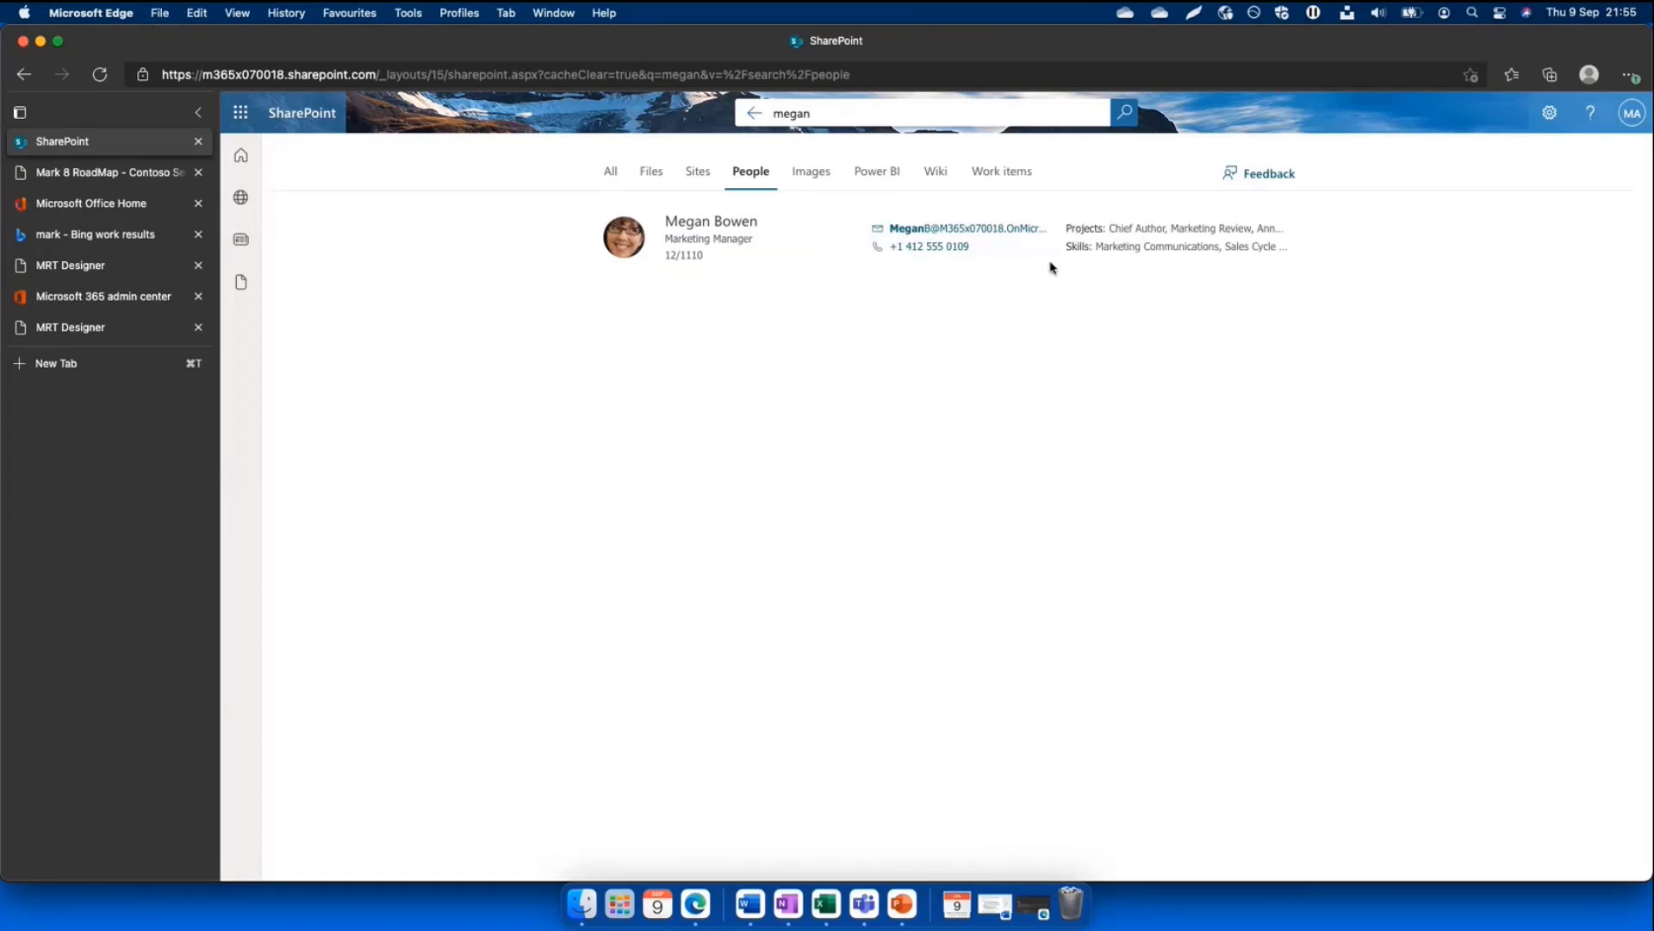
Compare the colleague's search results in the All vertical with those in the People vertical
click(617, 179)
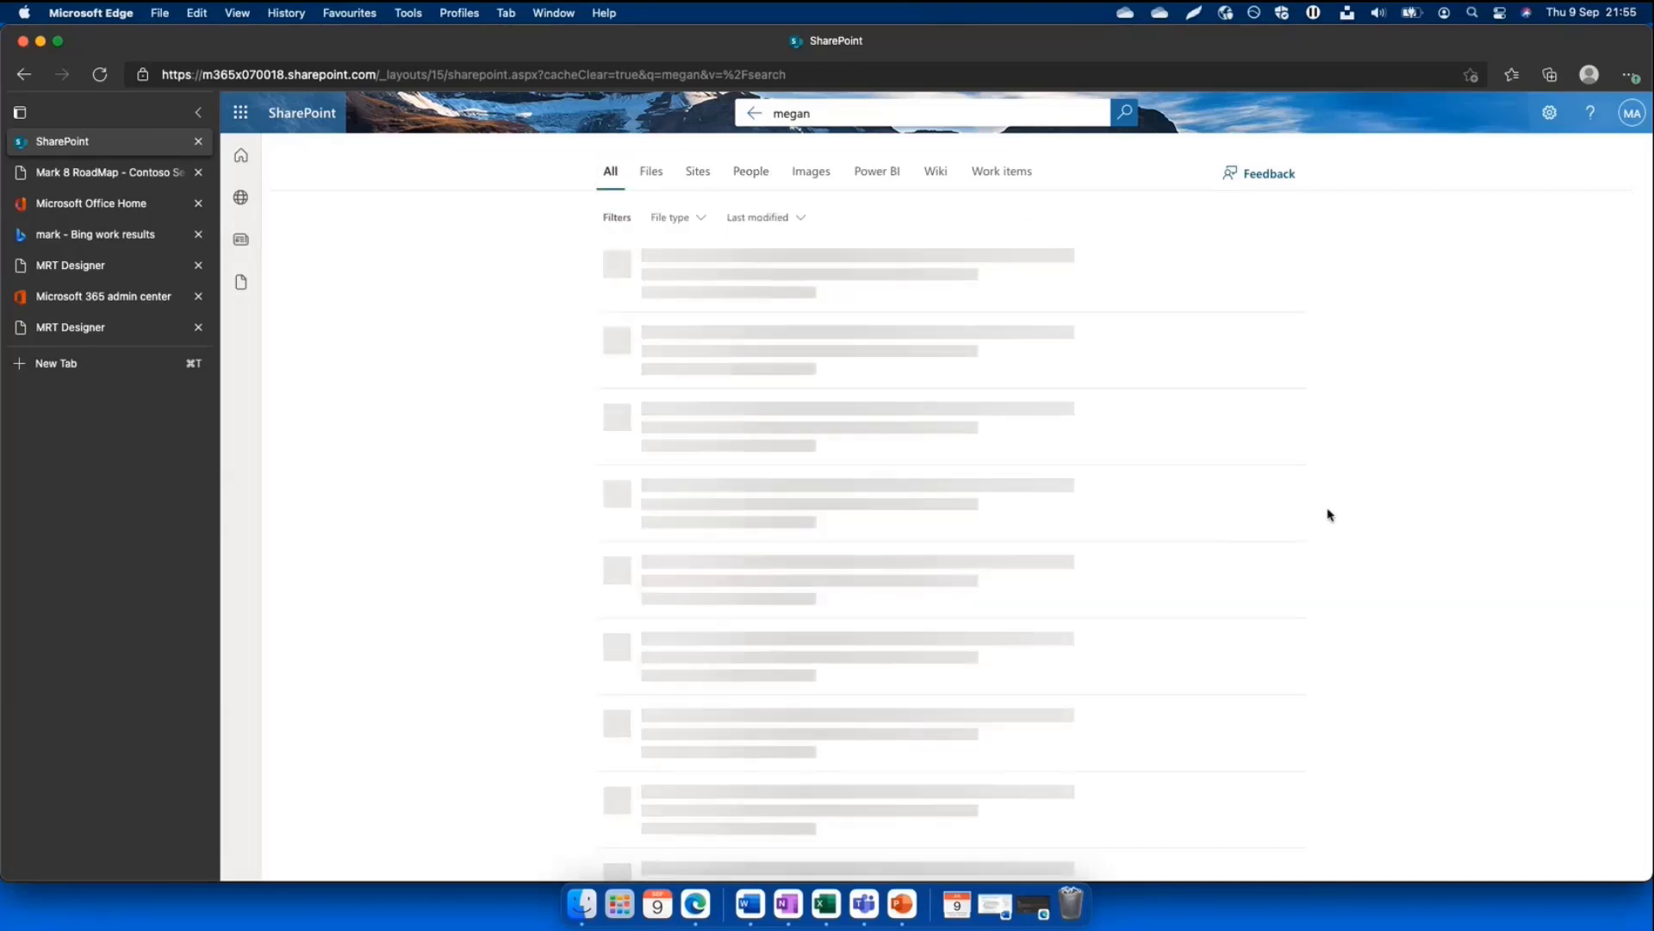
scroll(1379, 522, down, 10)
scroll(1389, 527, up, 10)
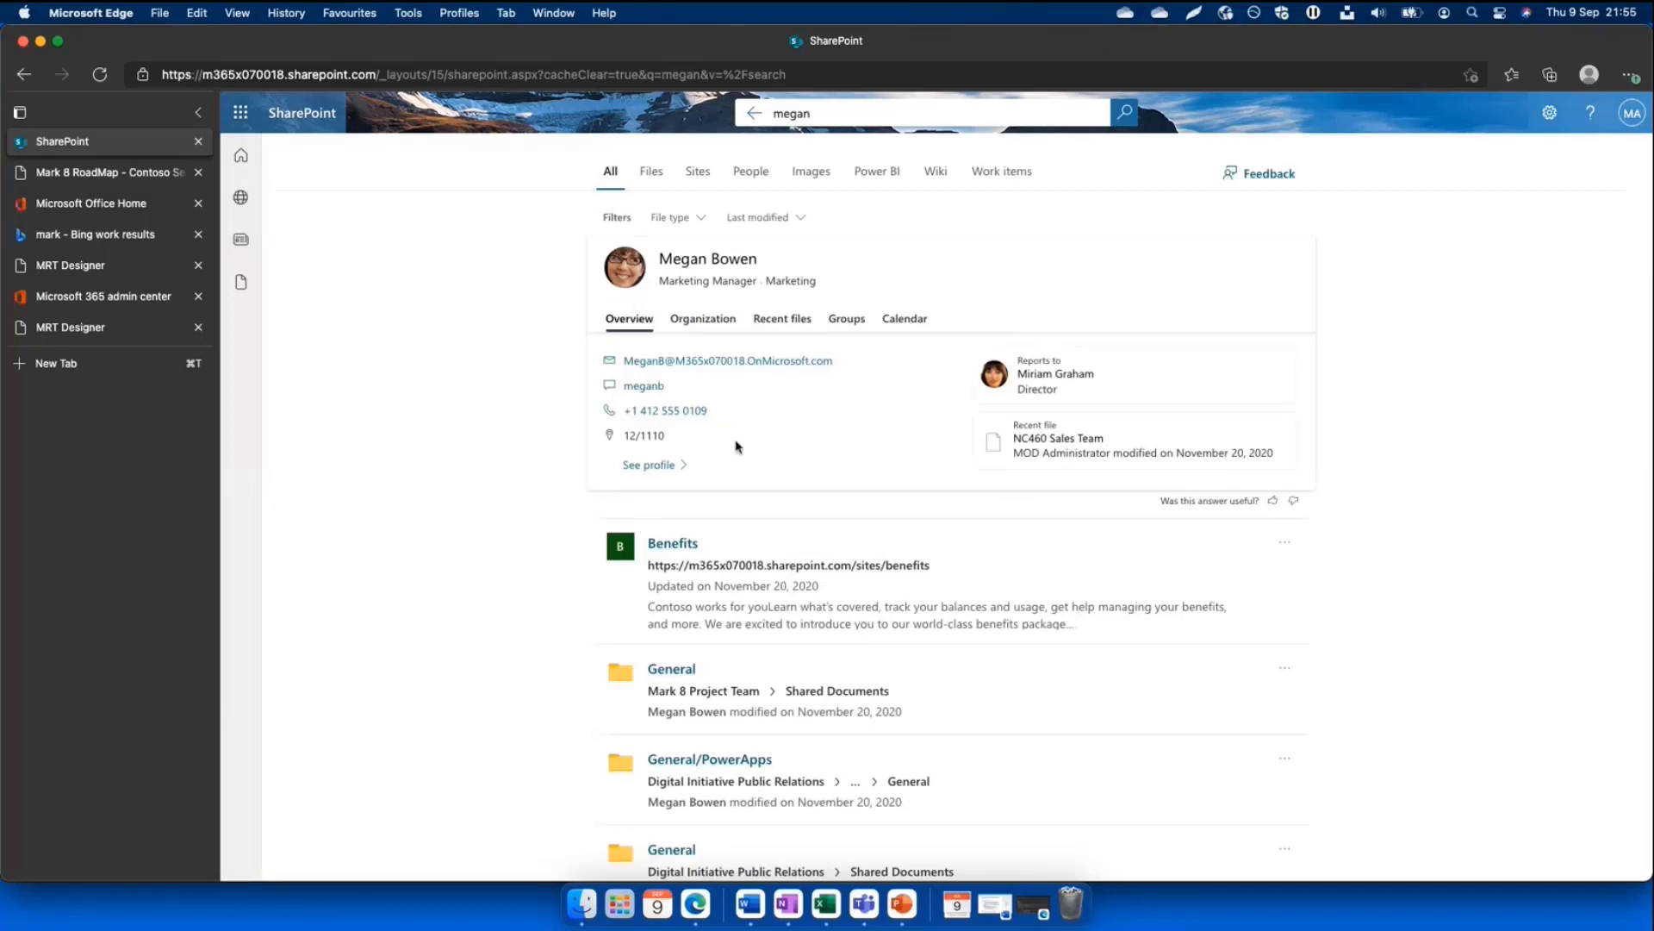
click(750, 177)
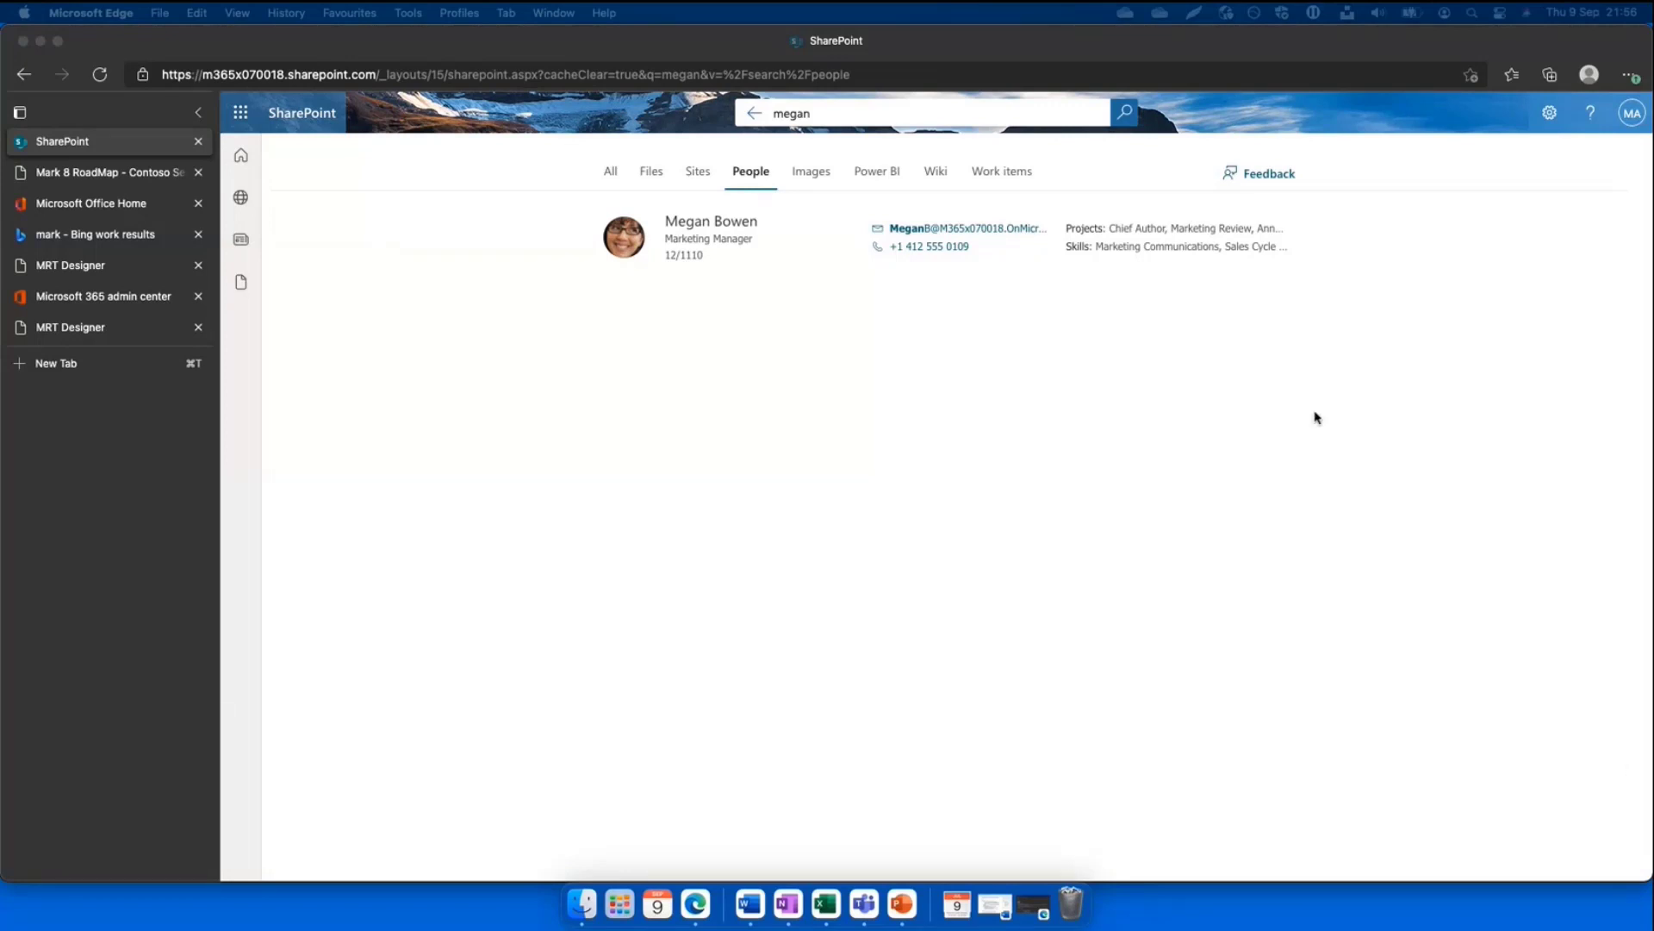
click(615, 185)
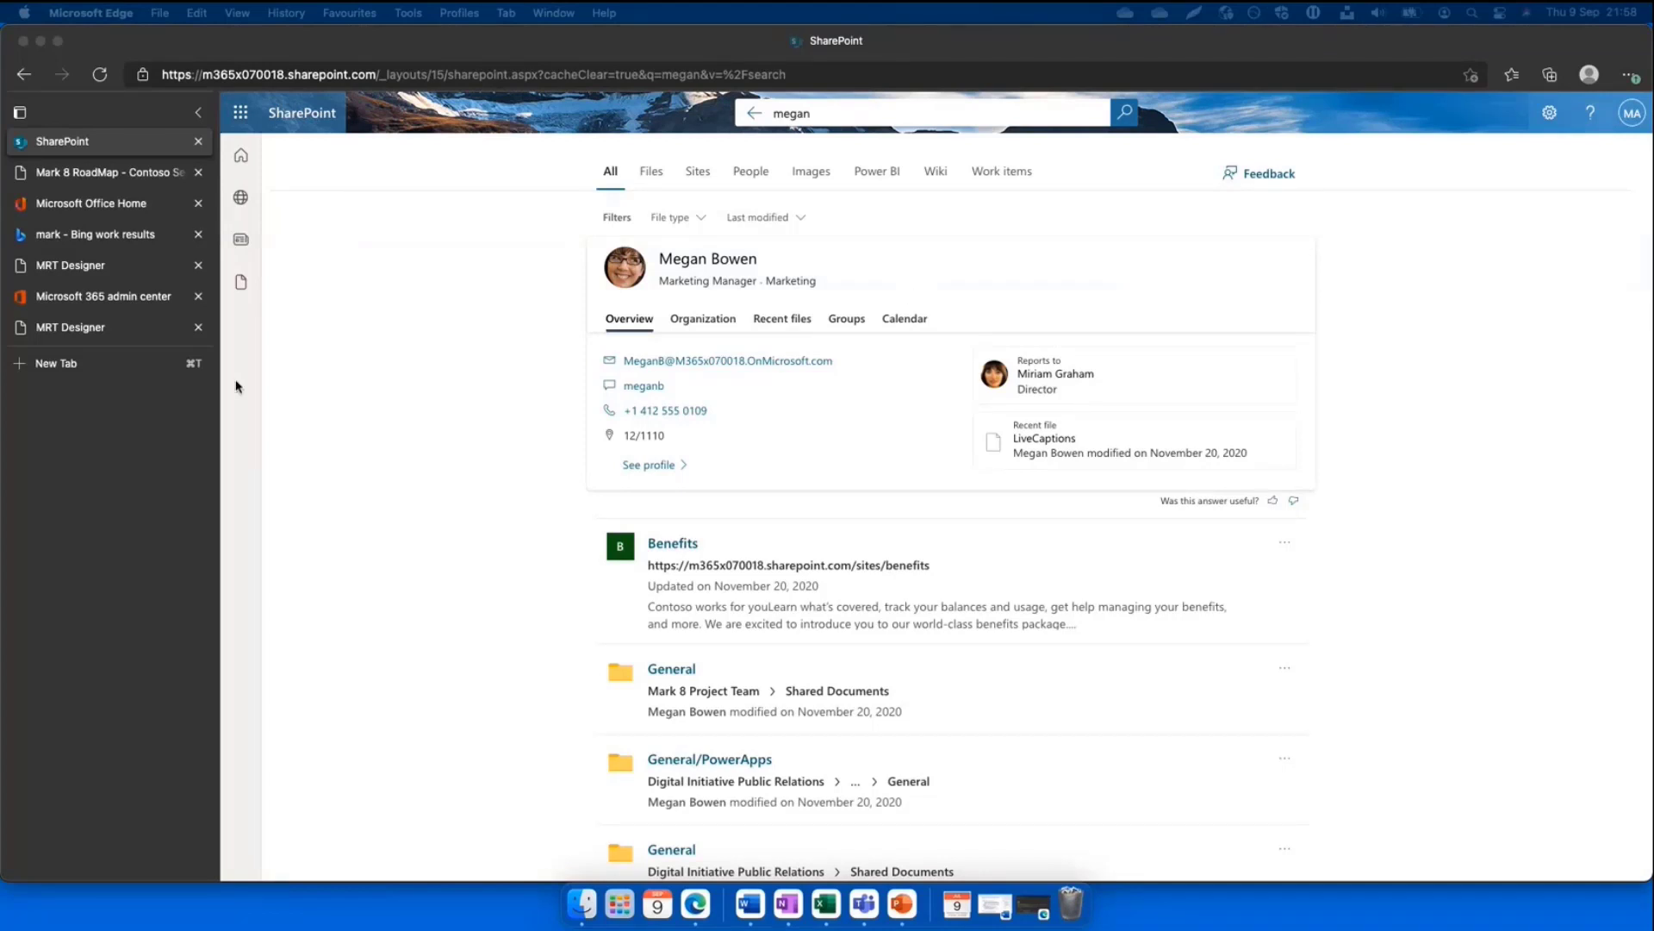
Switch to the Microsoft 365 admin center and view the list of search data sources without the details pane
click(157, 302)
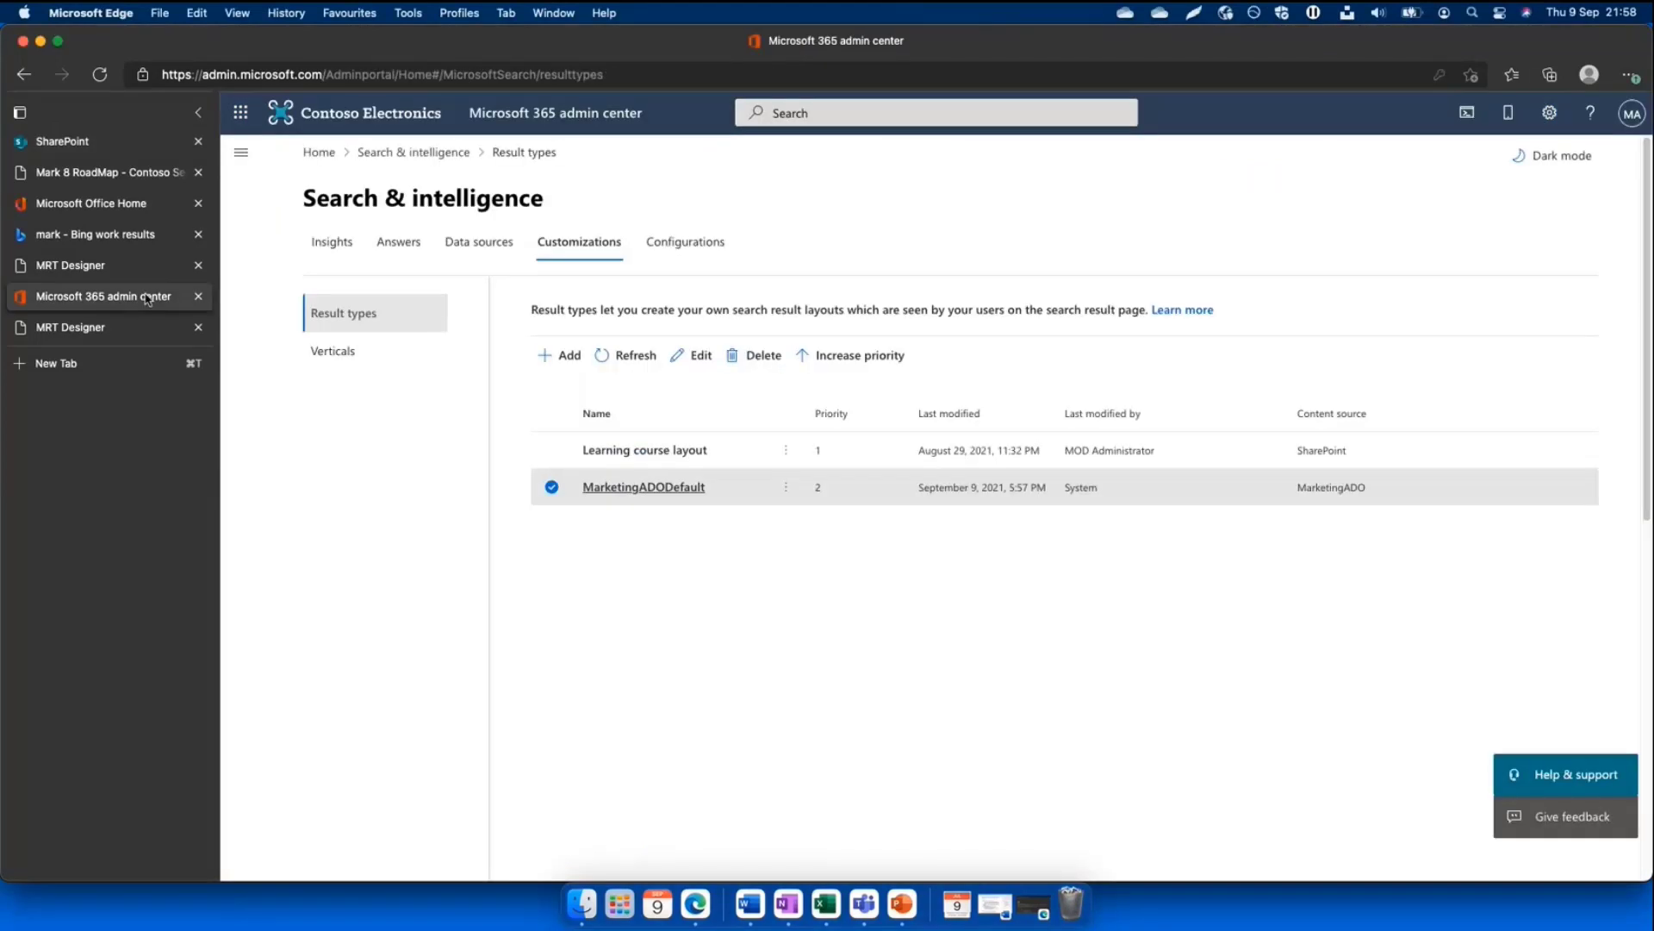
click(480, 242)
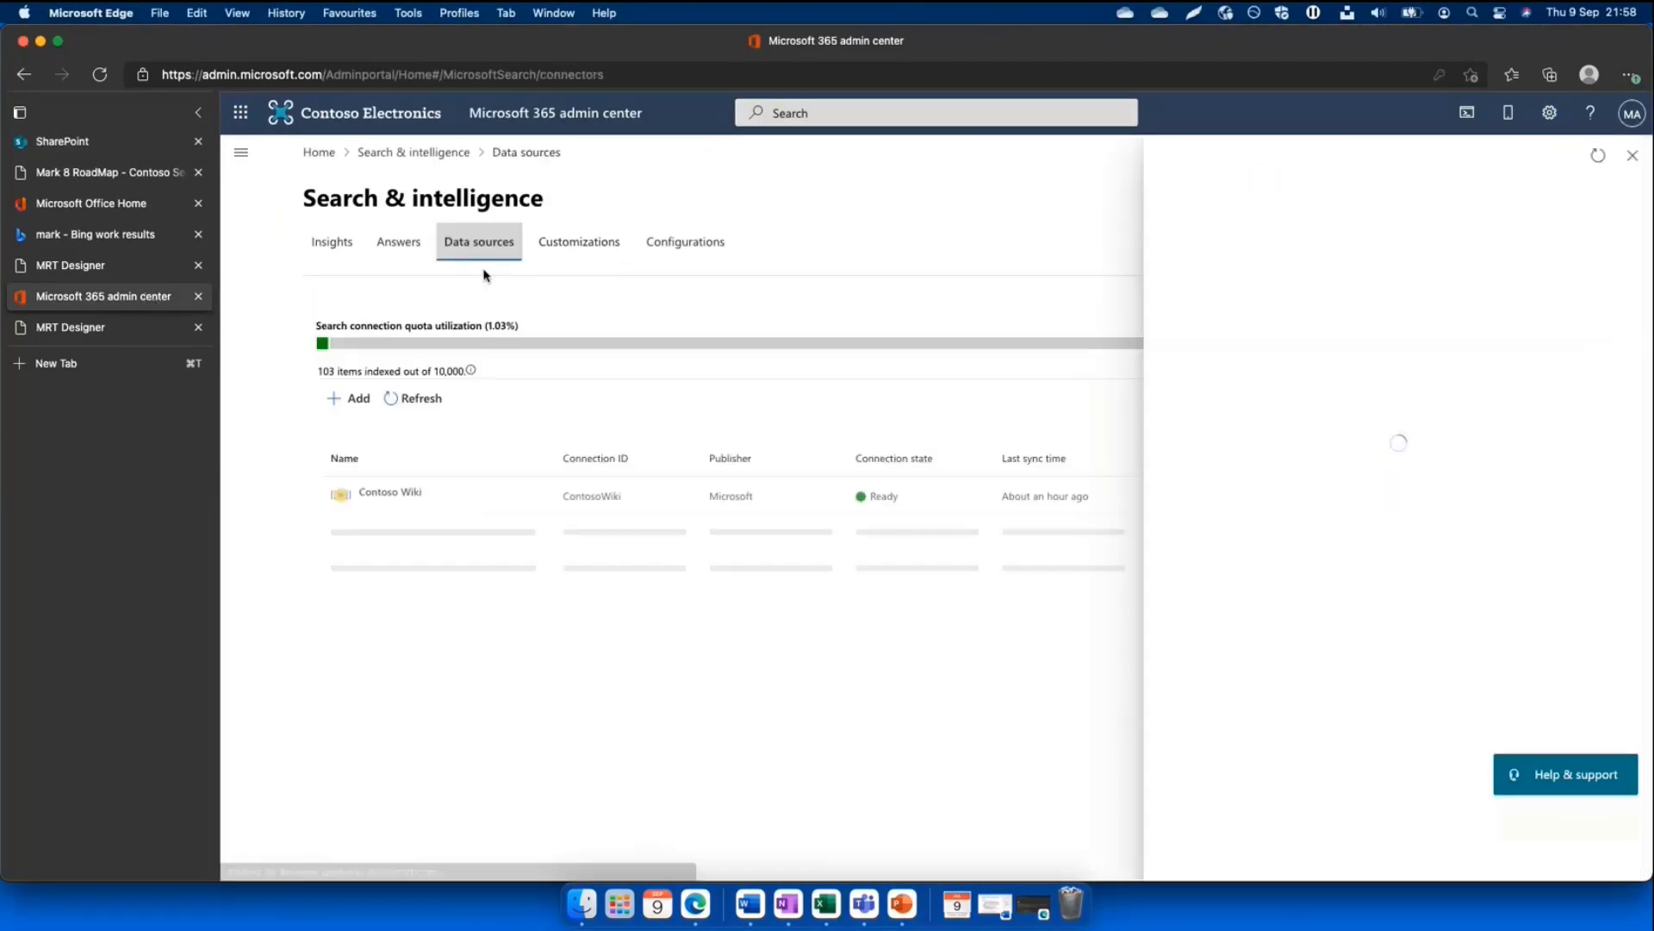
click(1631, 156)
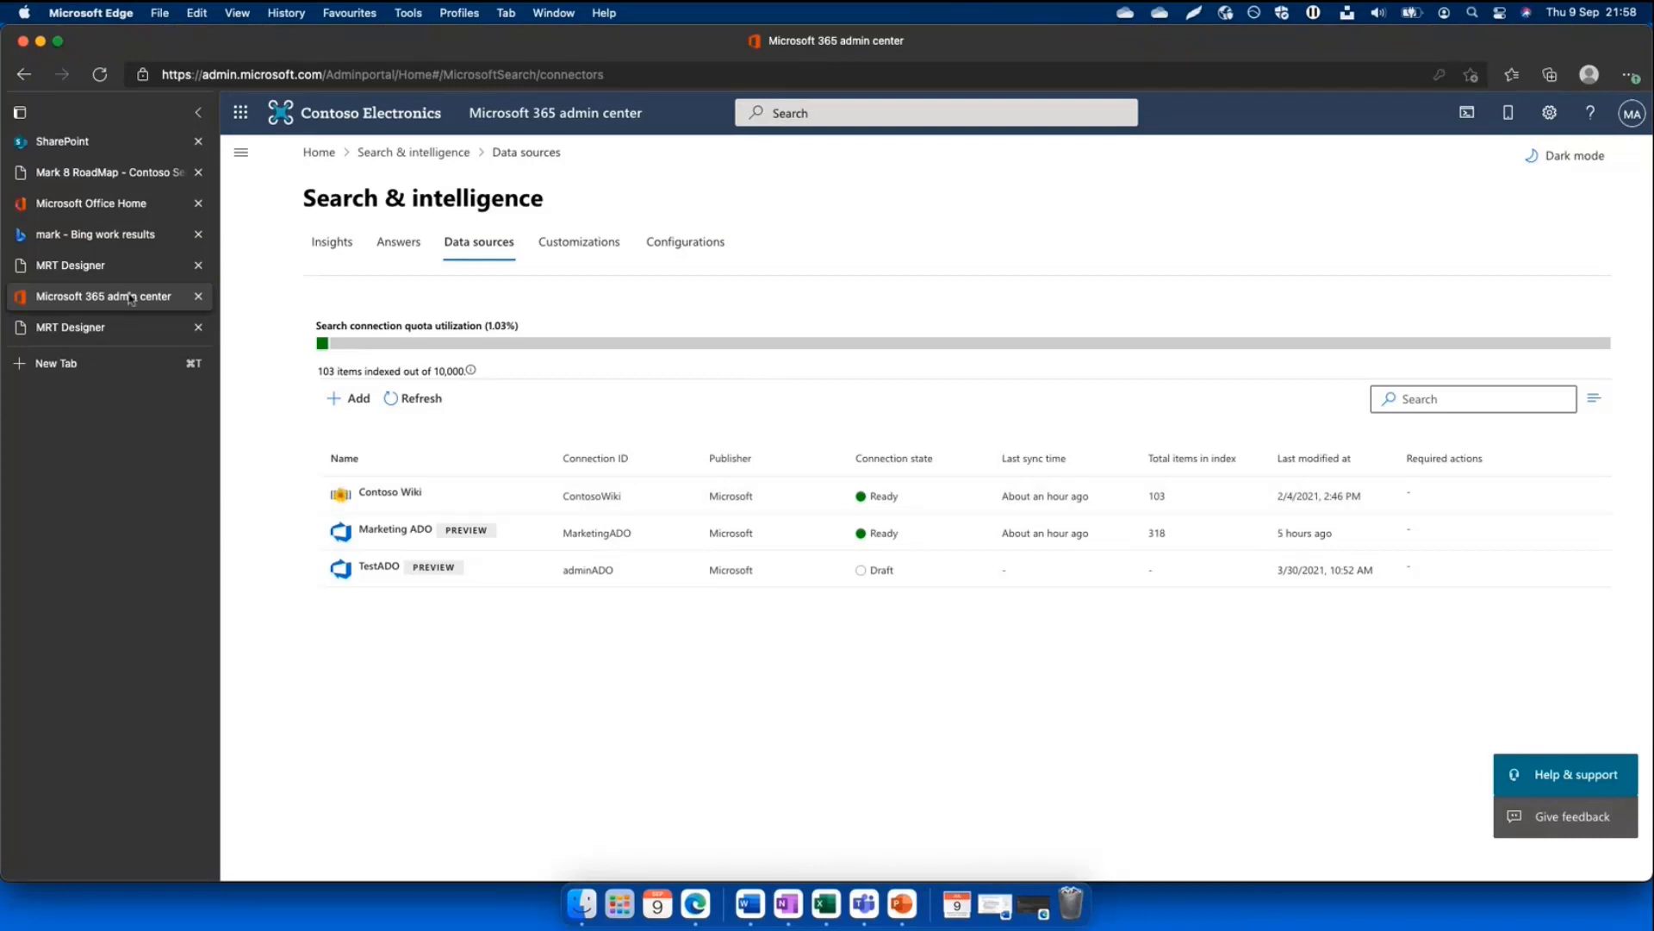
Open the result layout of the MarketingADODefault result type for editing
click(561, 247)
click(785, 487)
click(807, 516)
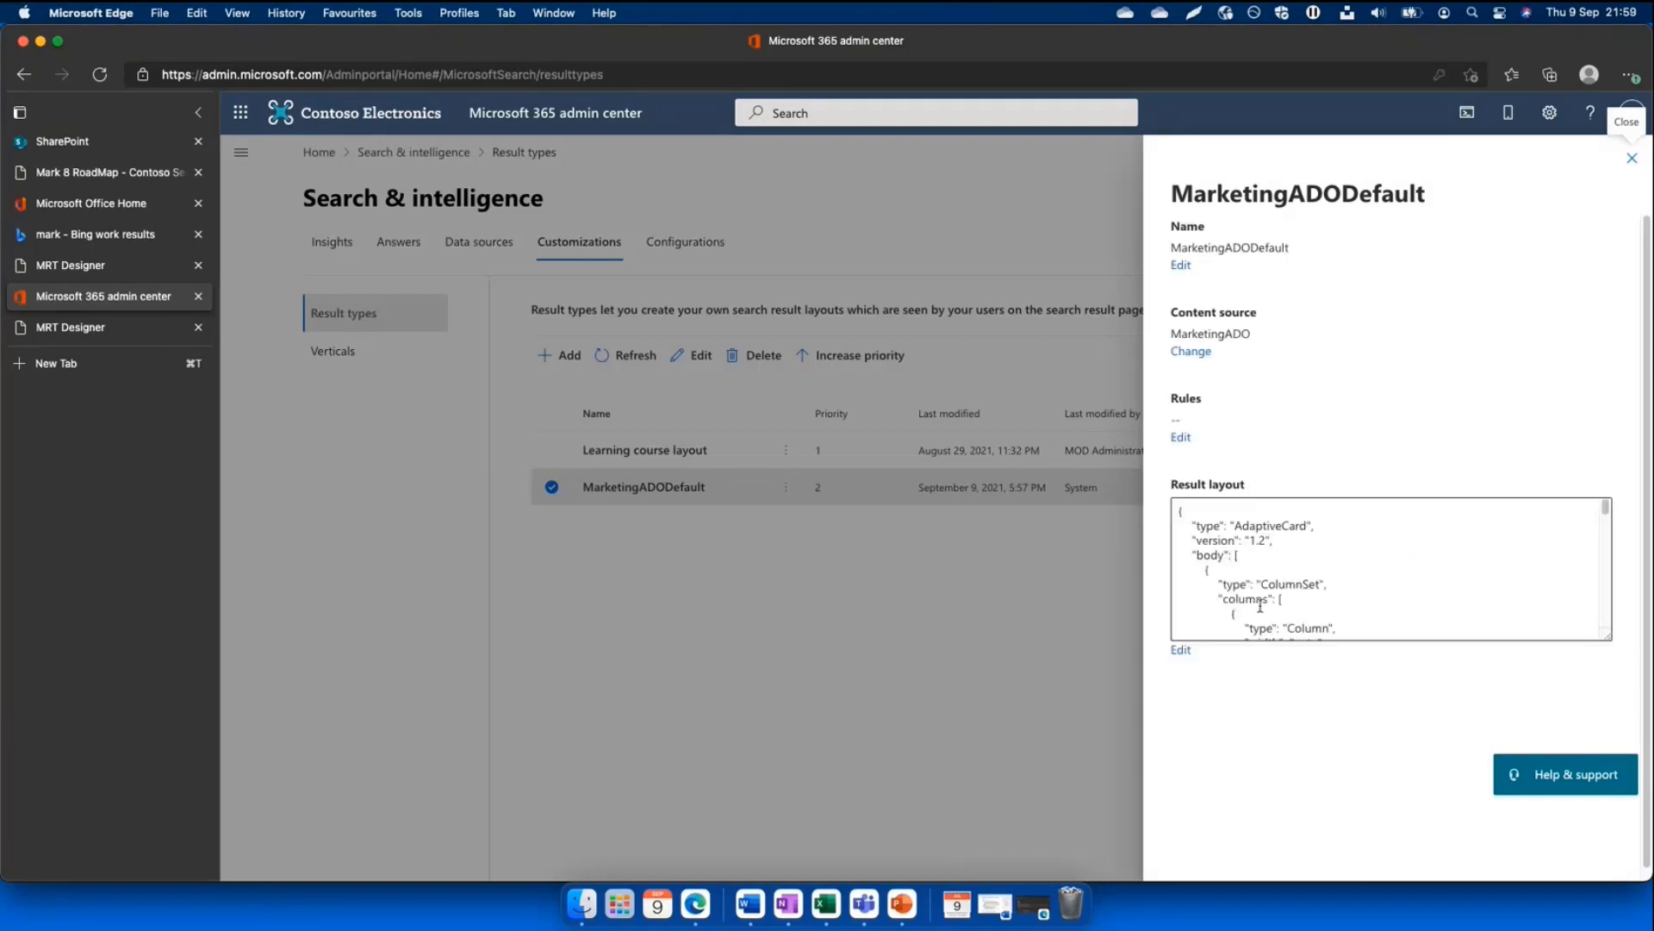
click(1177, 656)
Examine the available properties and their types for the MarketingADODefault layout
scroll(1336, 609, down, 4)
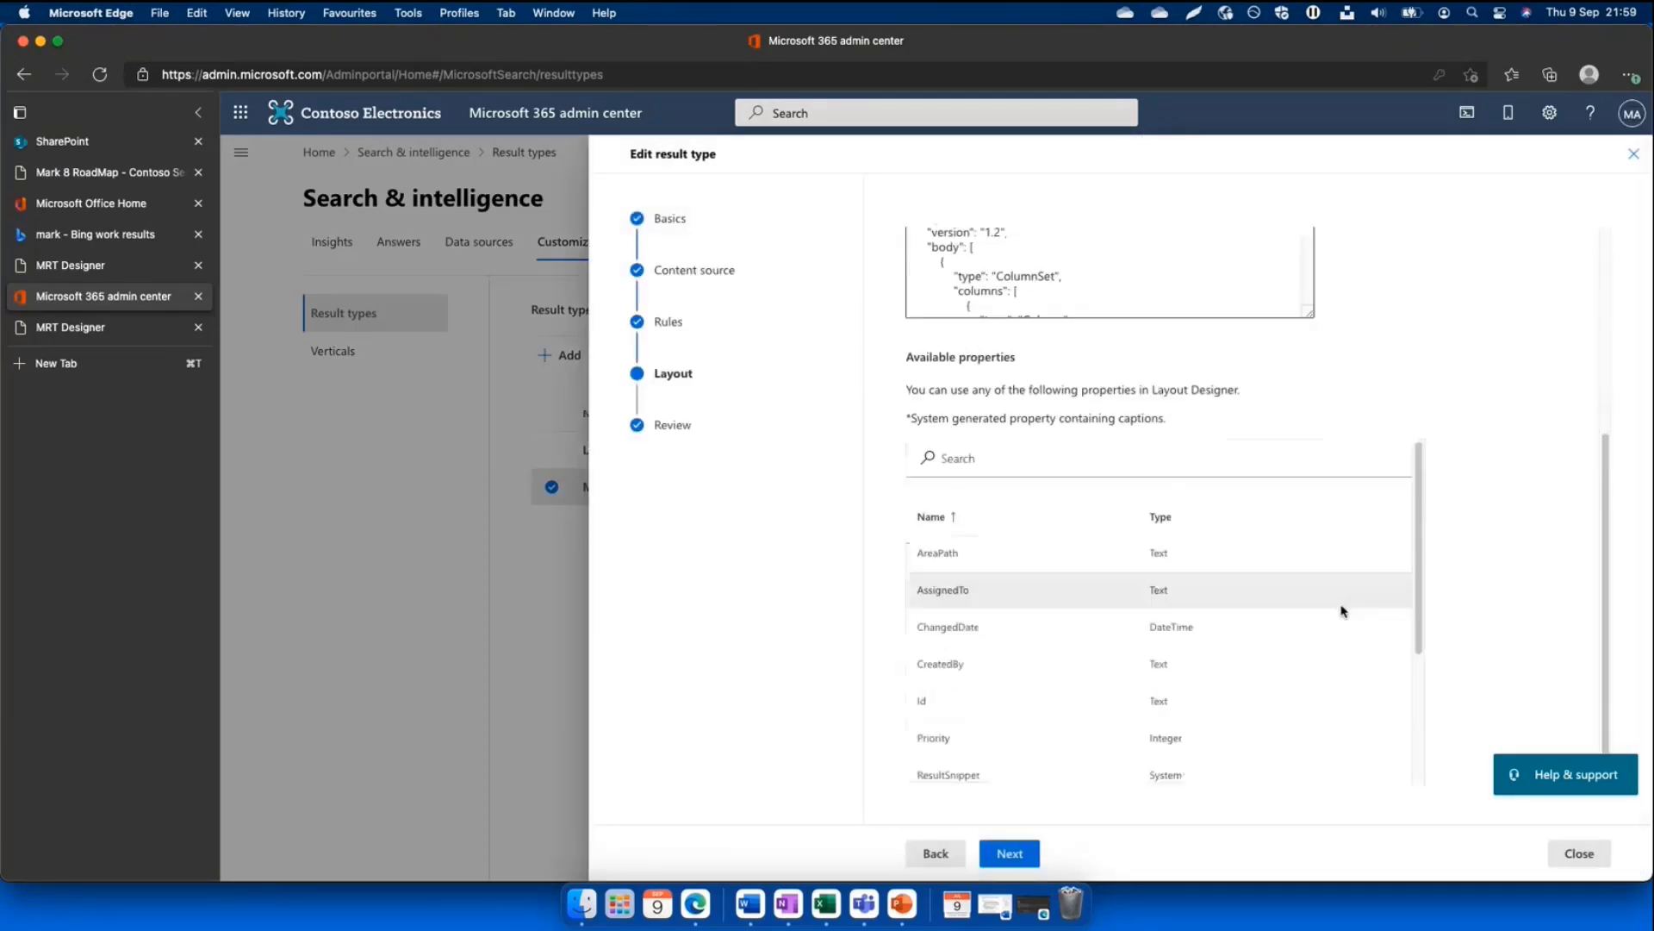
scroll(1415, 599, down, 1)
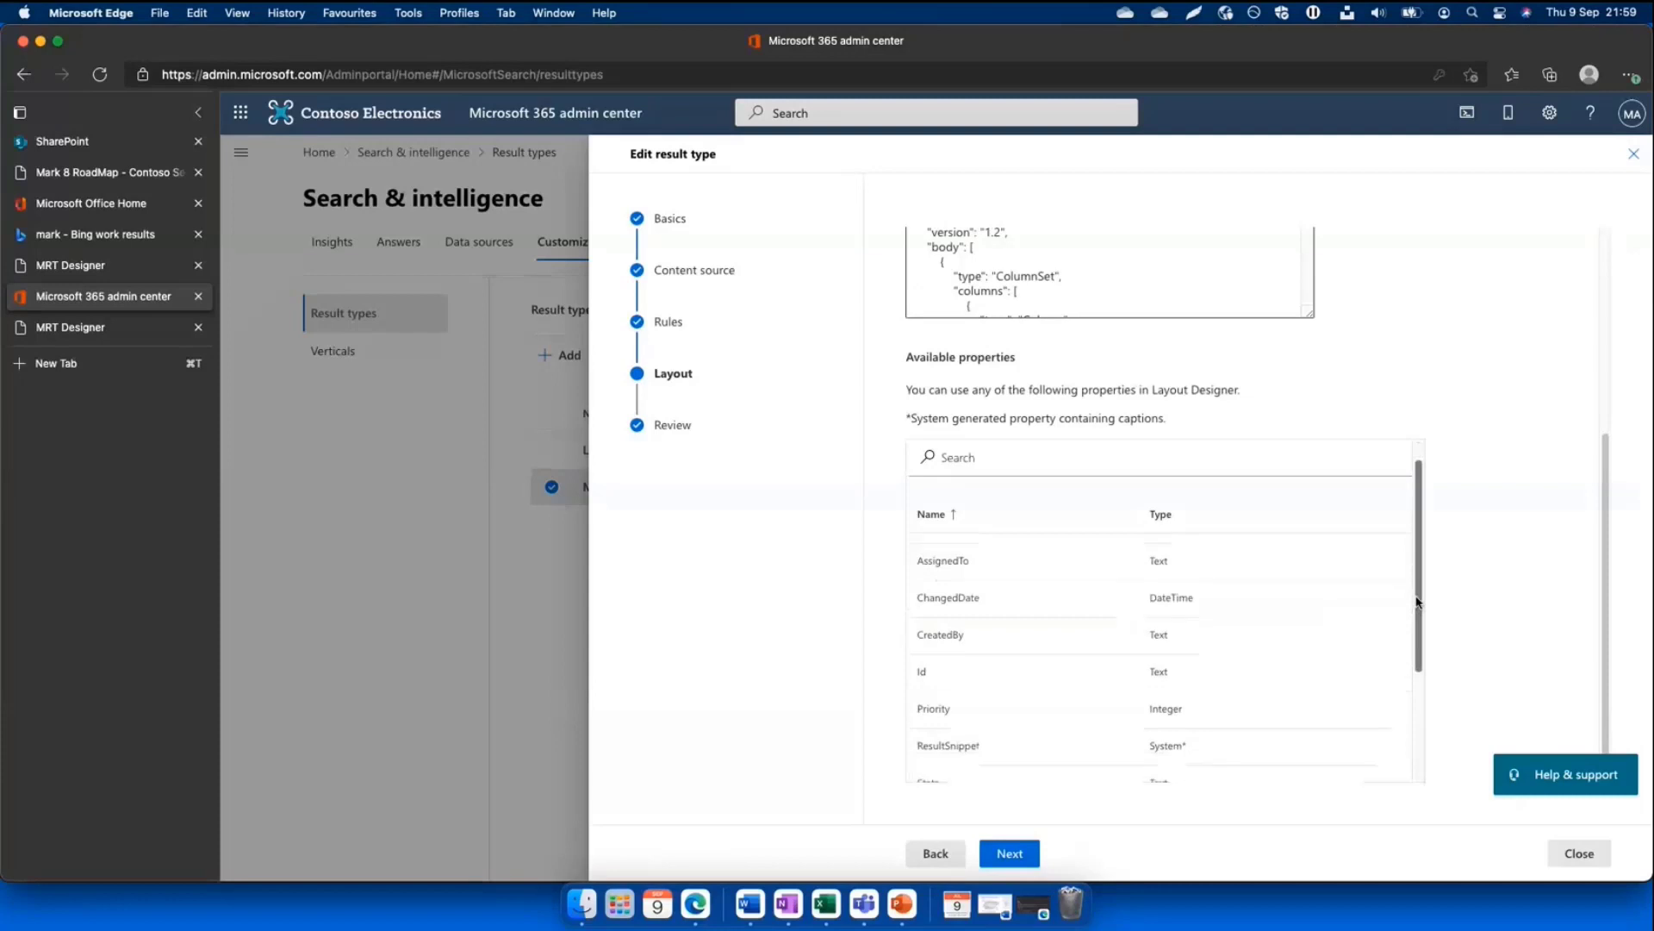
drag(1418, 602, 1426, 714)
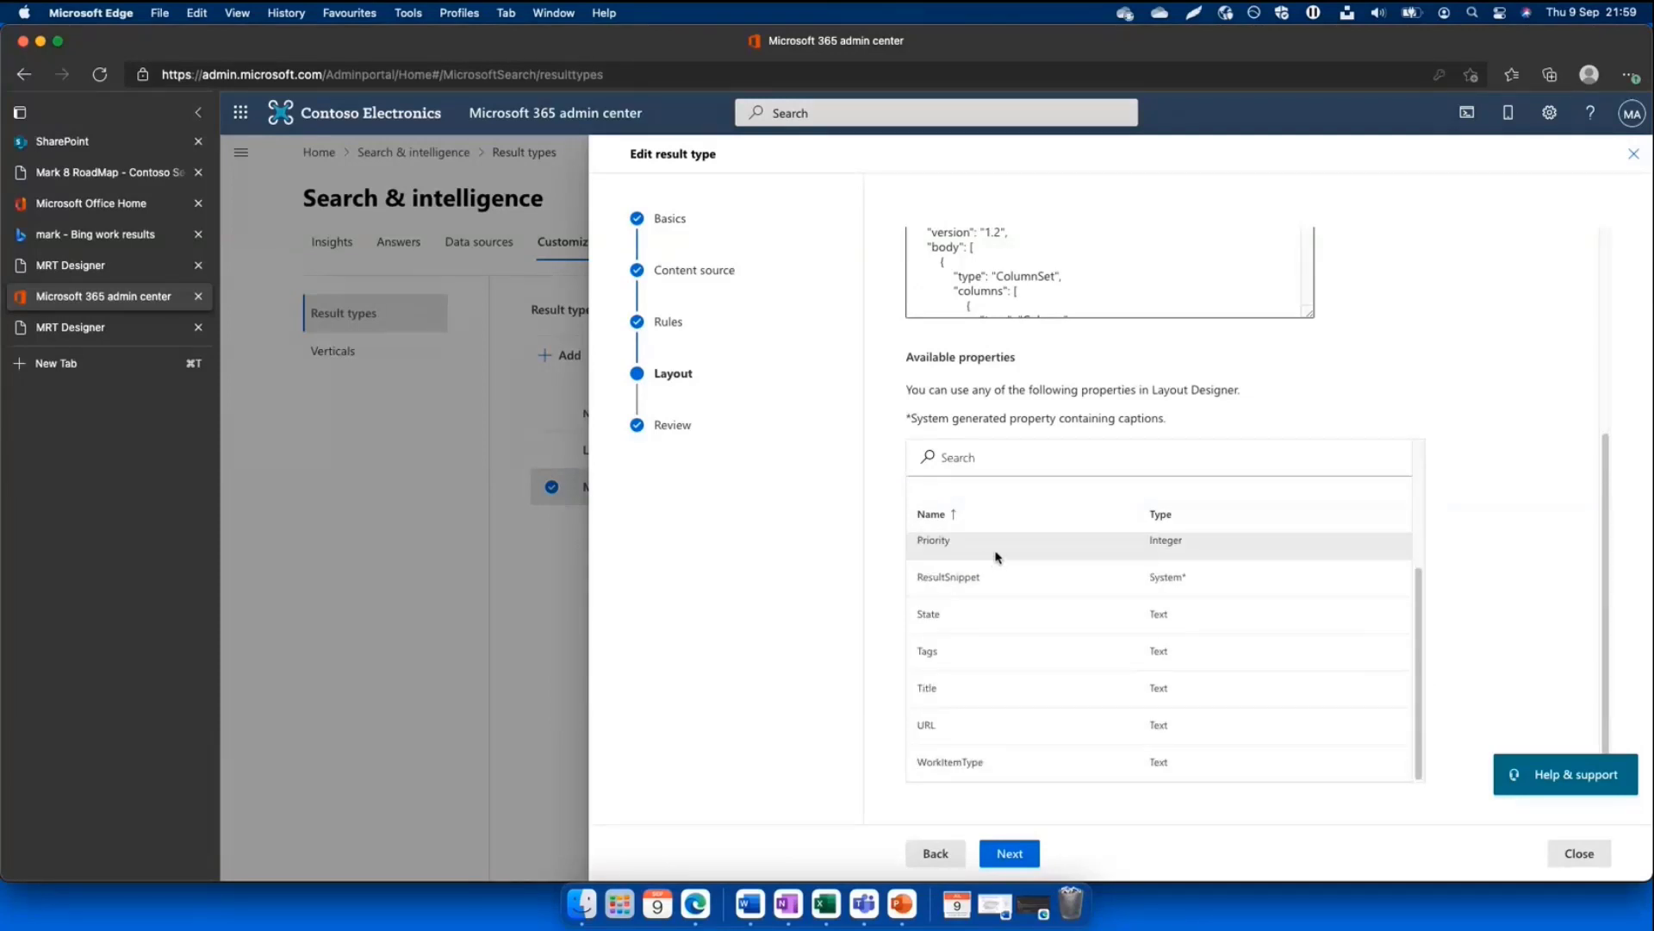
scroll(1068, 603, up, 1)
scroll(1068, 610, up, 3)
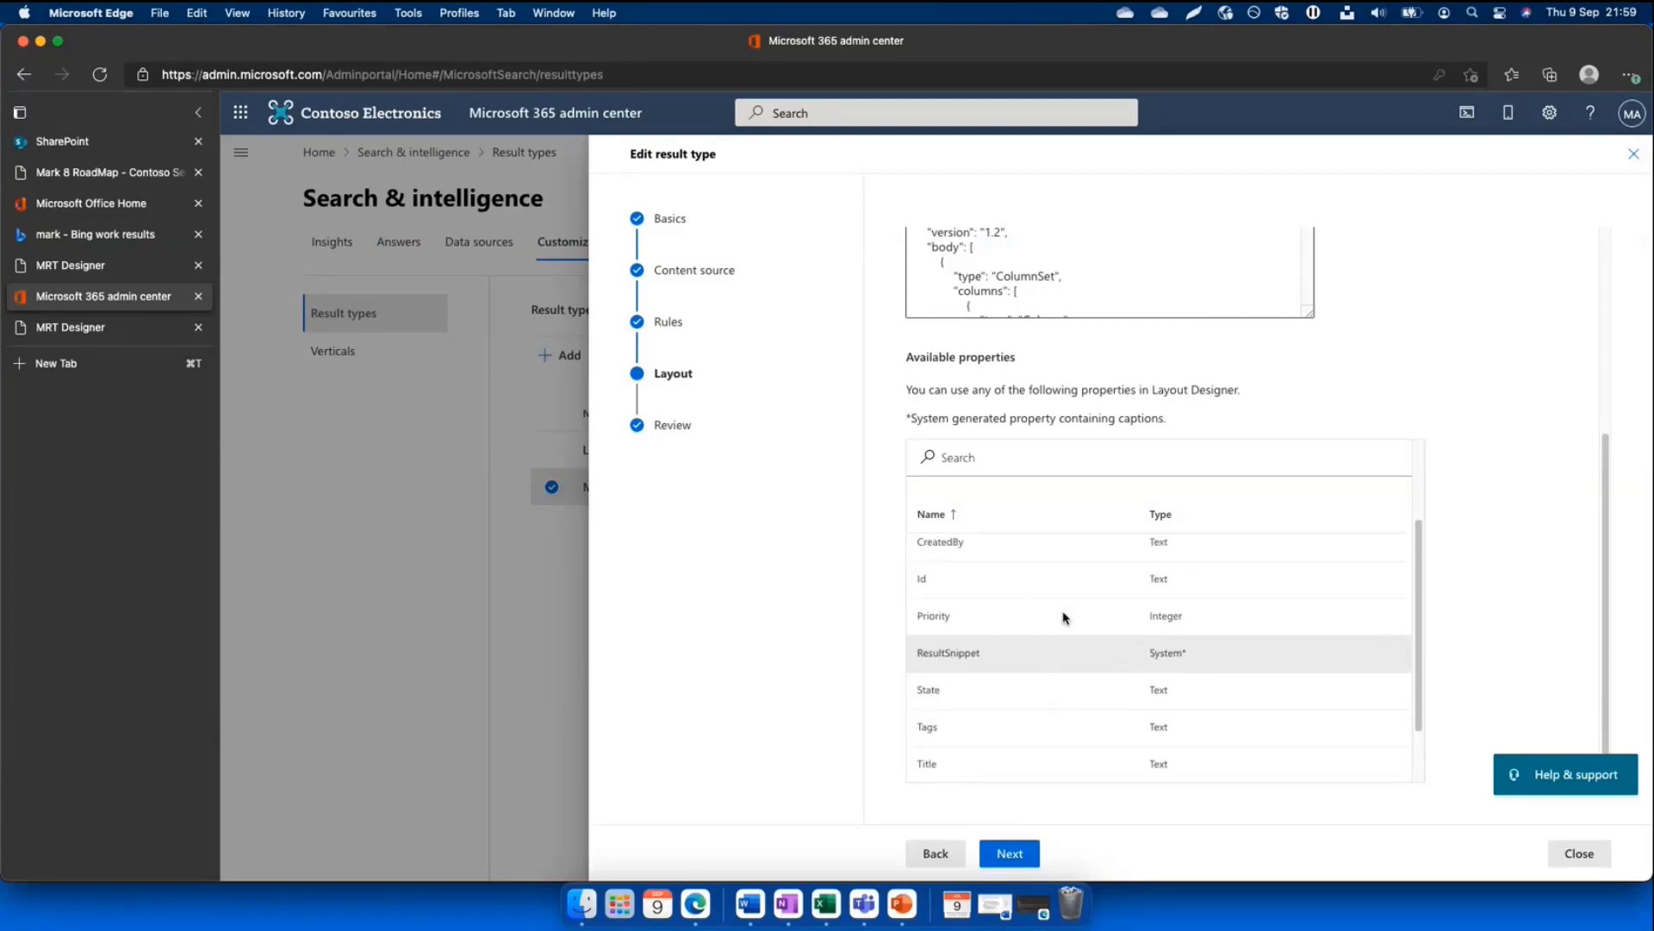
scroll(933, 687, down, 4)
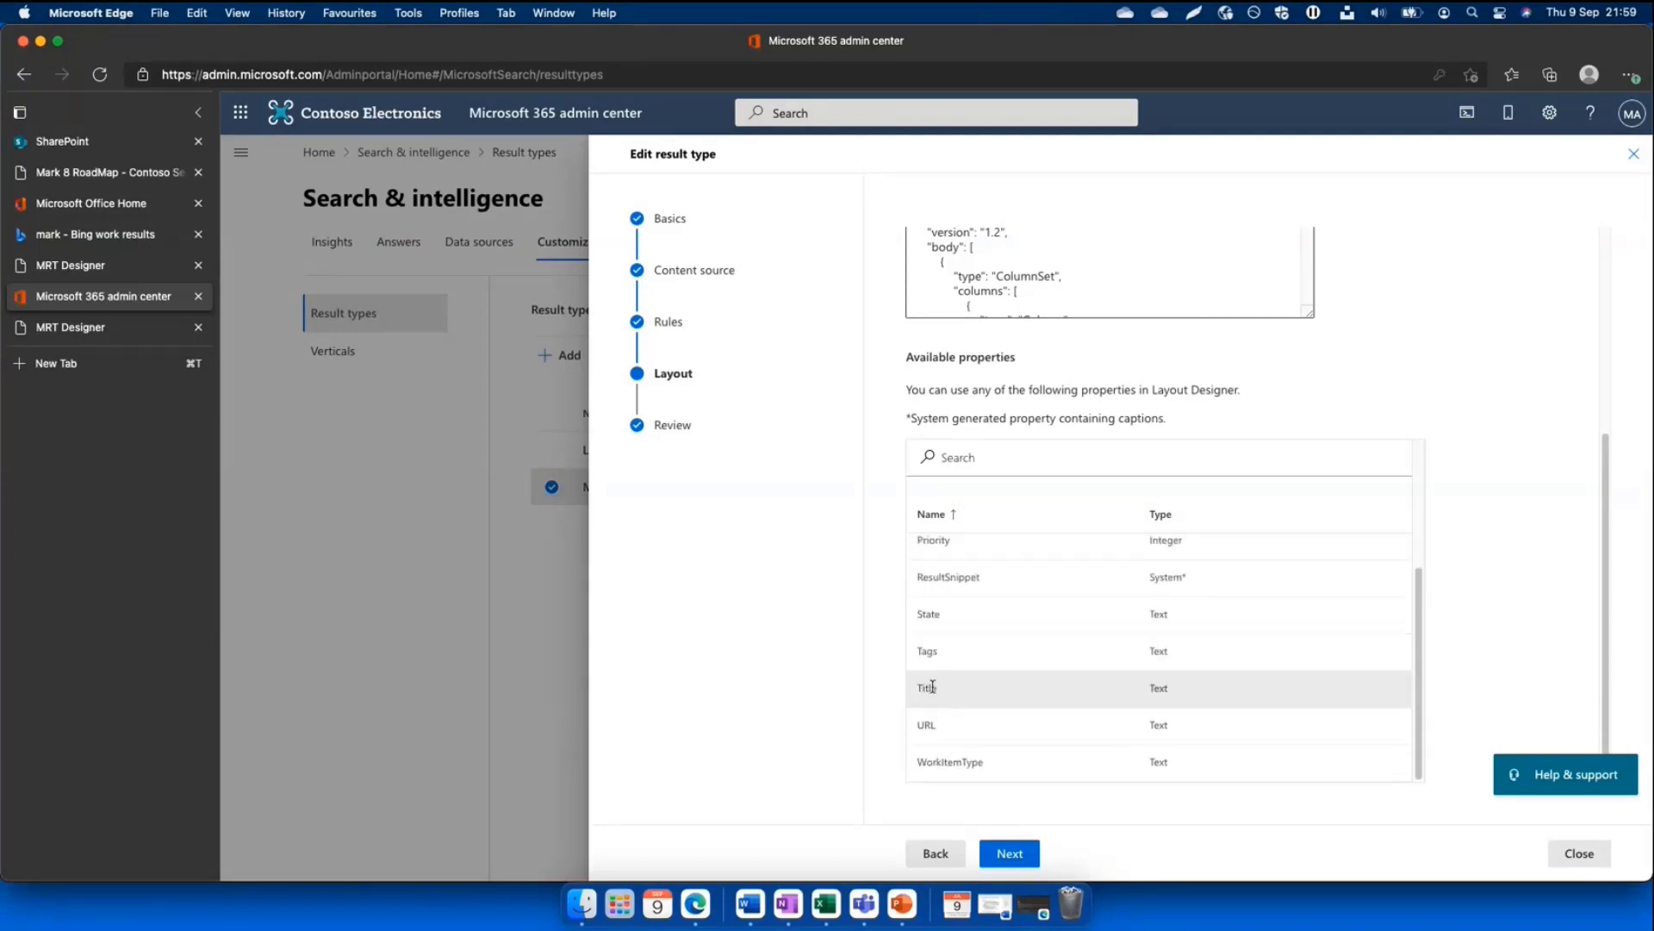
scroll(933, 655, up, 1)
scroll(938, 576, up, 4)
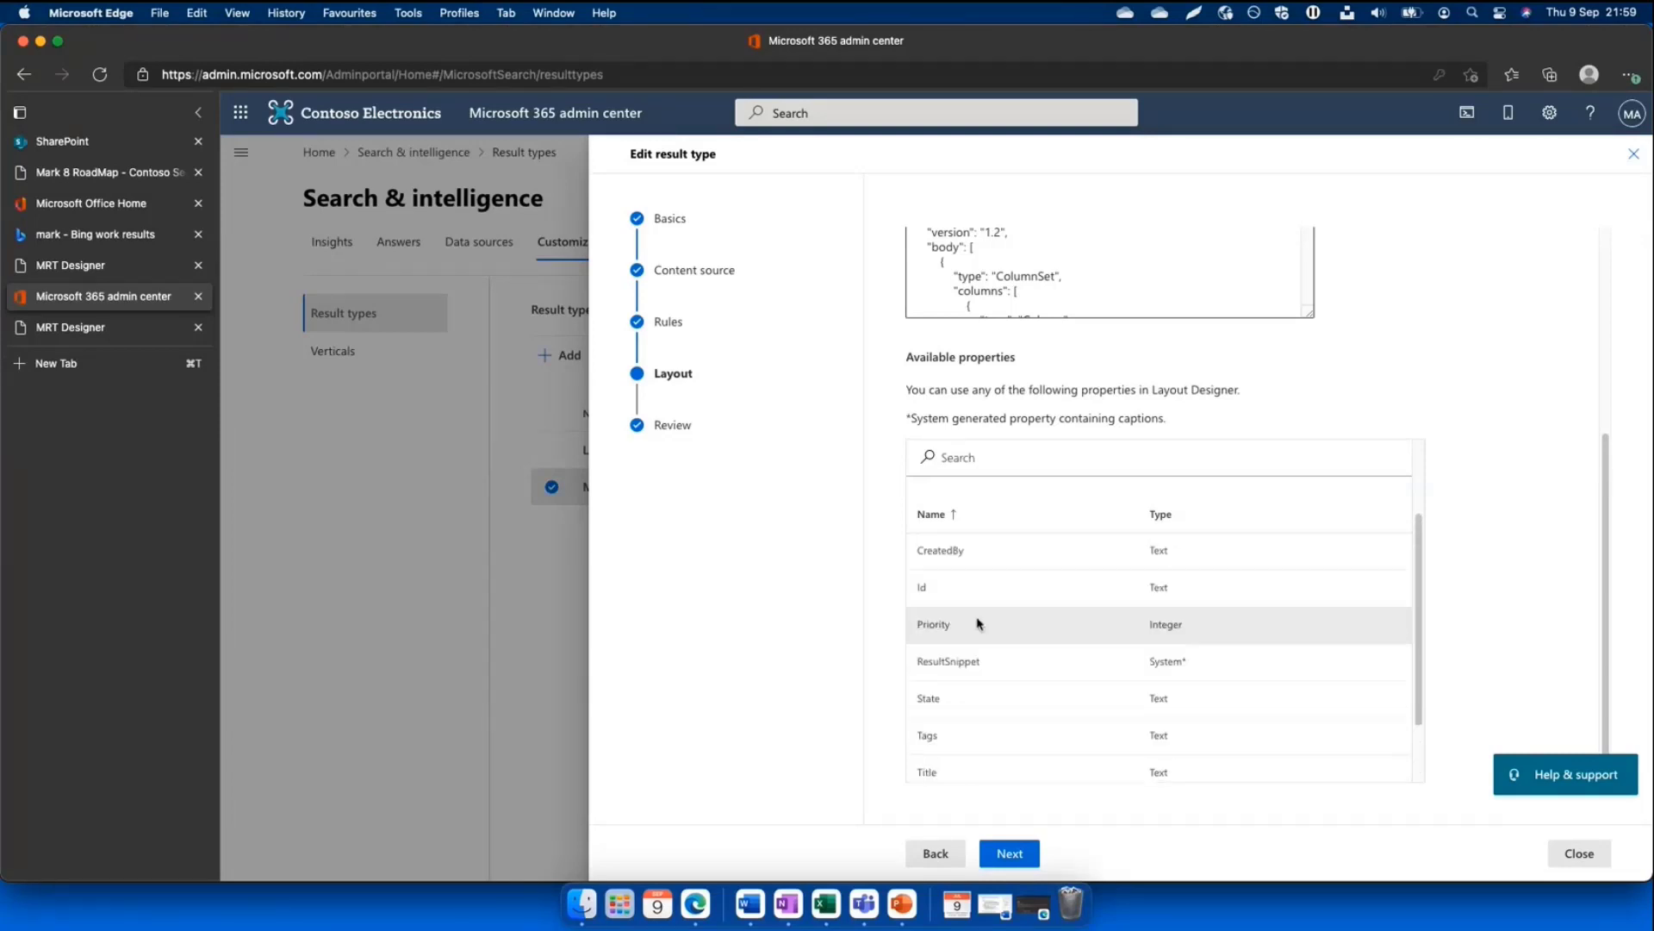
Enlarge the layout's JSON script box and examine the image entries with their WorkItemType conditions
scroll(1499, 637, up, 5)
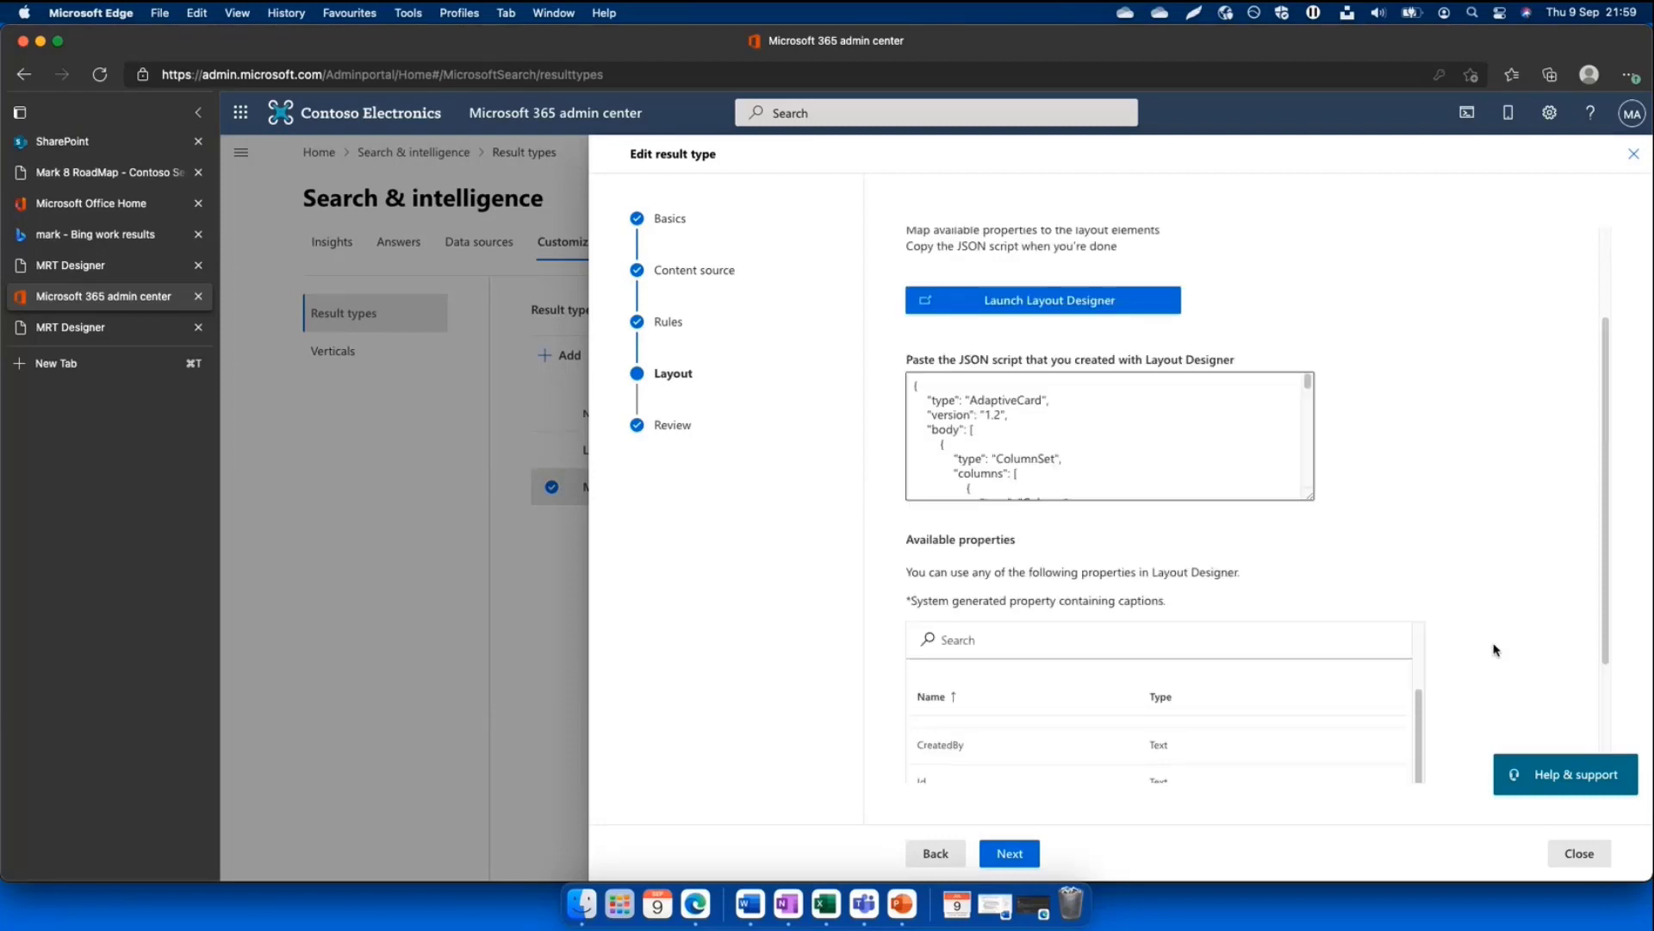
scroll(1491, 665, up, 3)
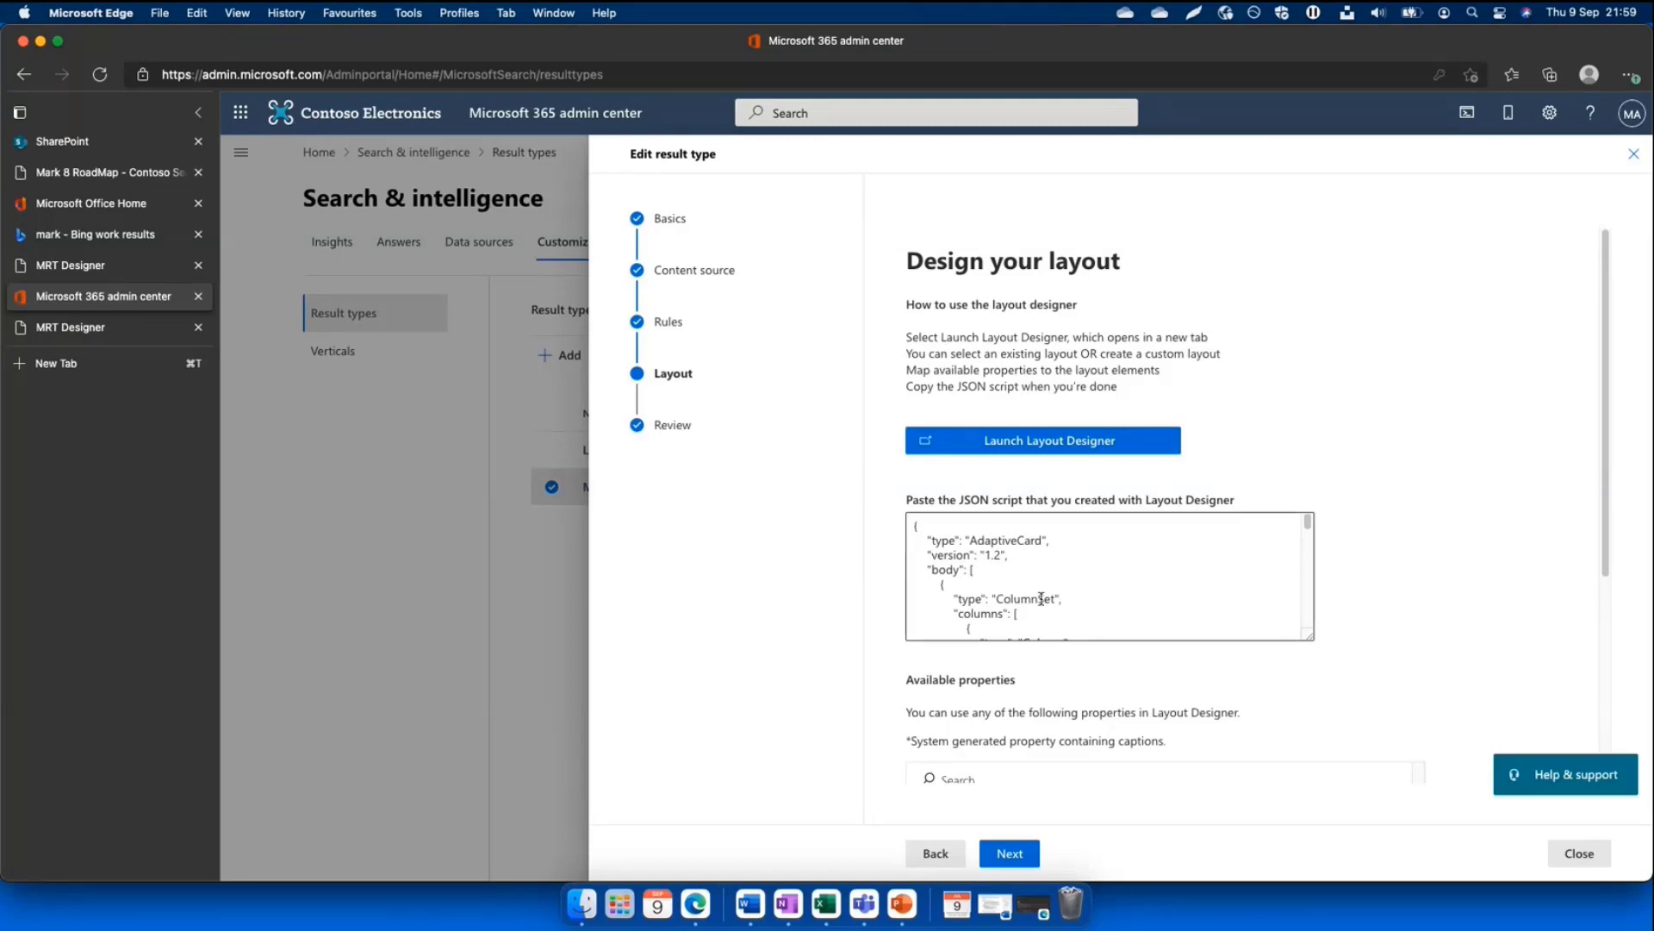
scroll(998, 607, down, 1)
drag(1309, 638, 1398, 764)
scroll(1125, 622, down, 3)
scroll(1125, 622, down, 4)
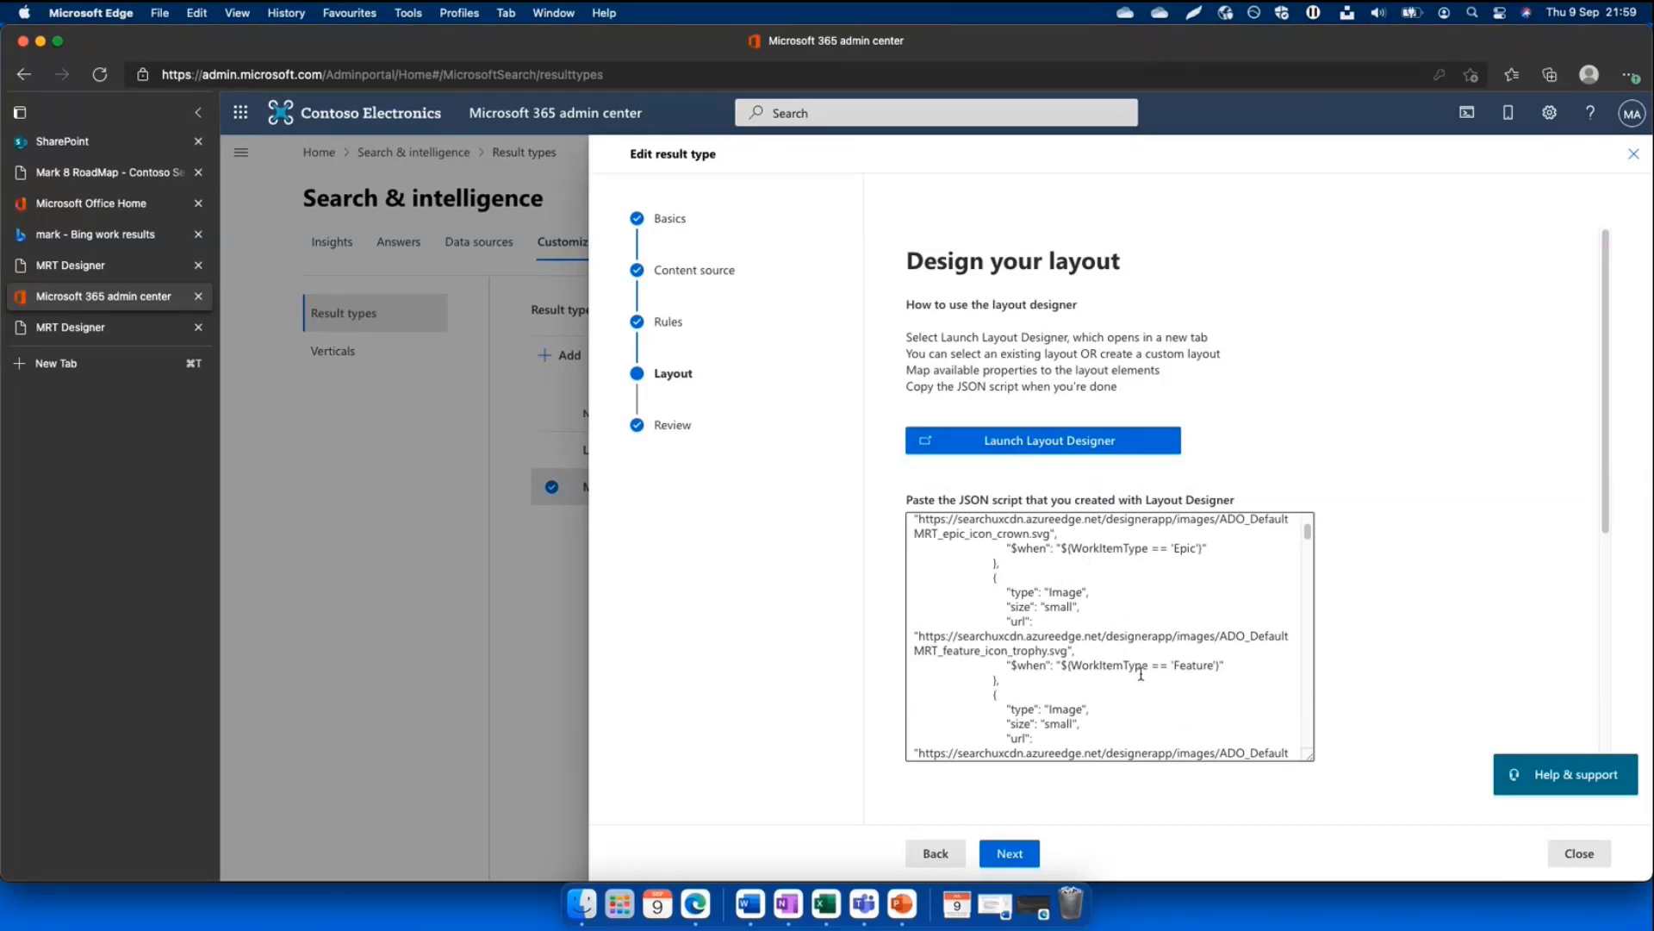
scroll(1135, 676, down, 10)
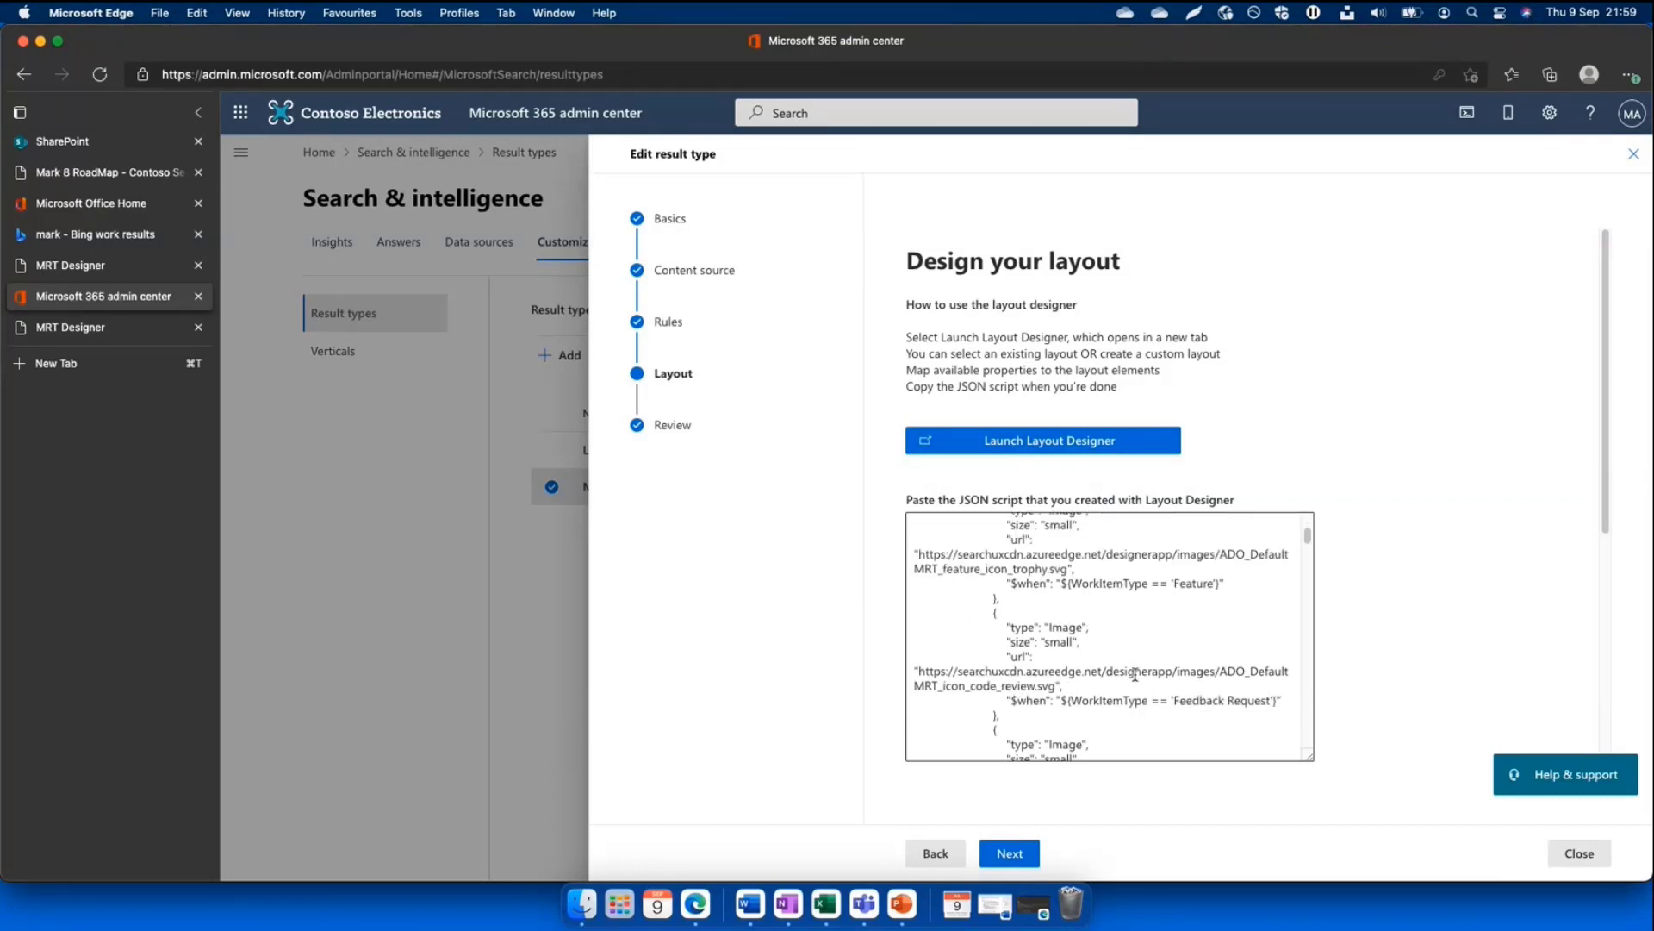
scroll(1136, 672, down, 10)
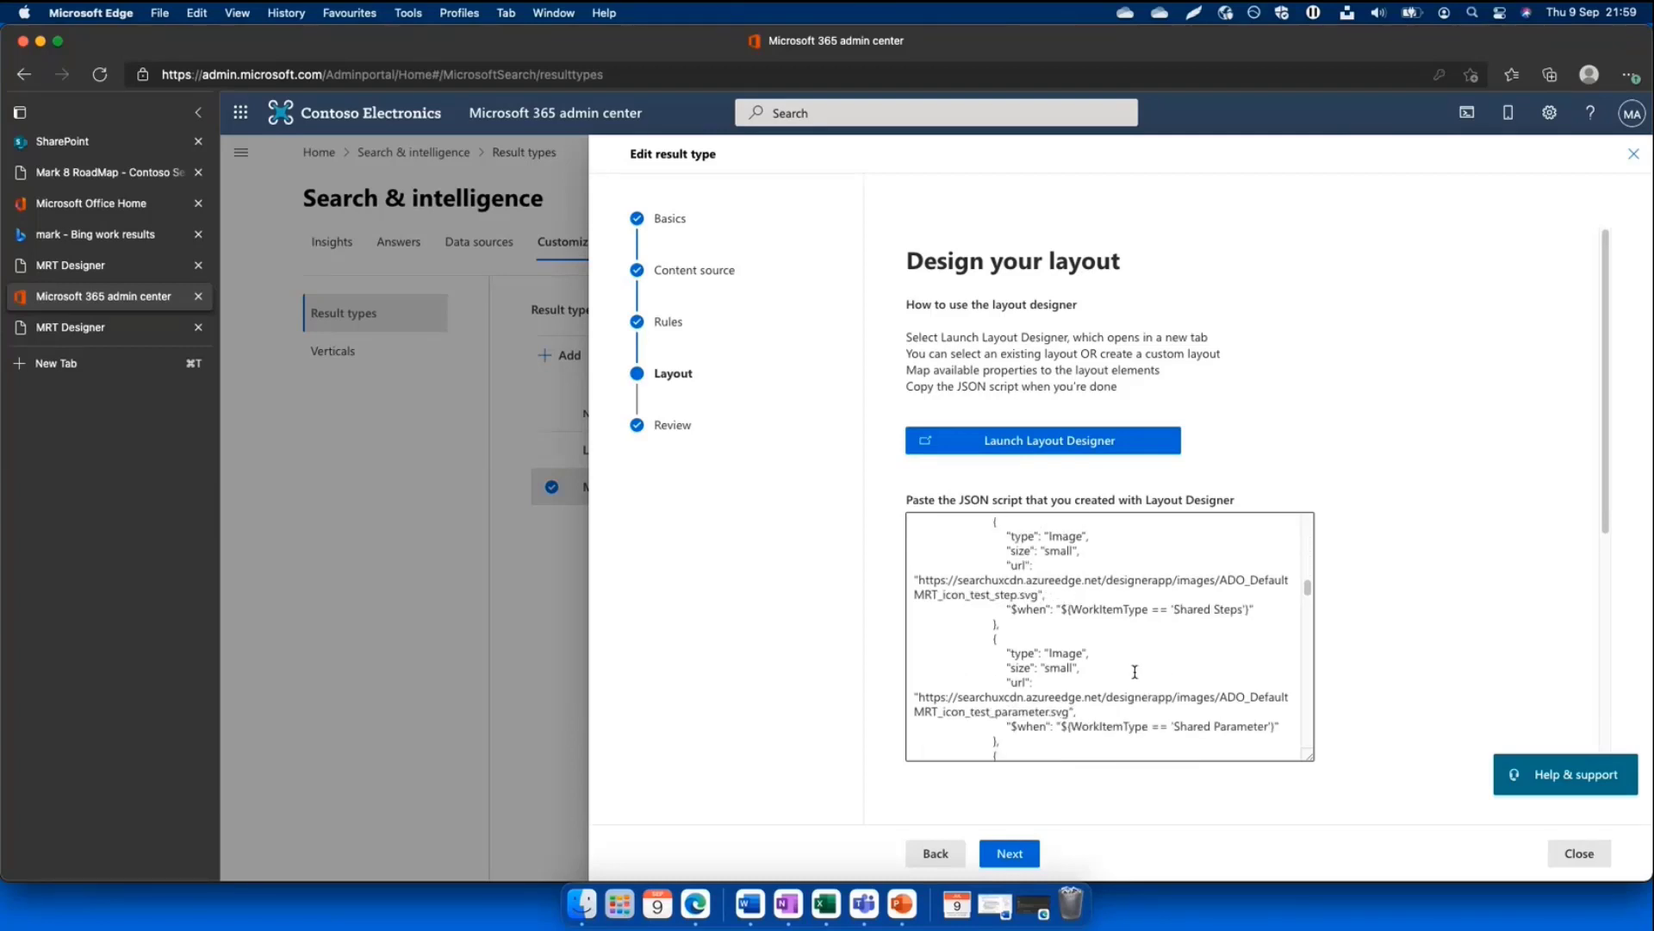
Highlight the AssignedTo and AreaPath property references in the JSON script and examine the surrounding ColumnSet and TextBlock definitions
scroll(1135, 672, up, 1)
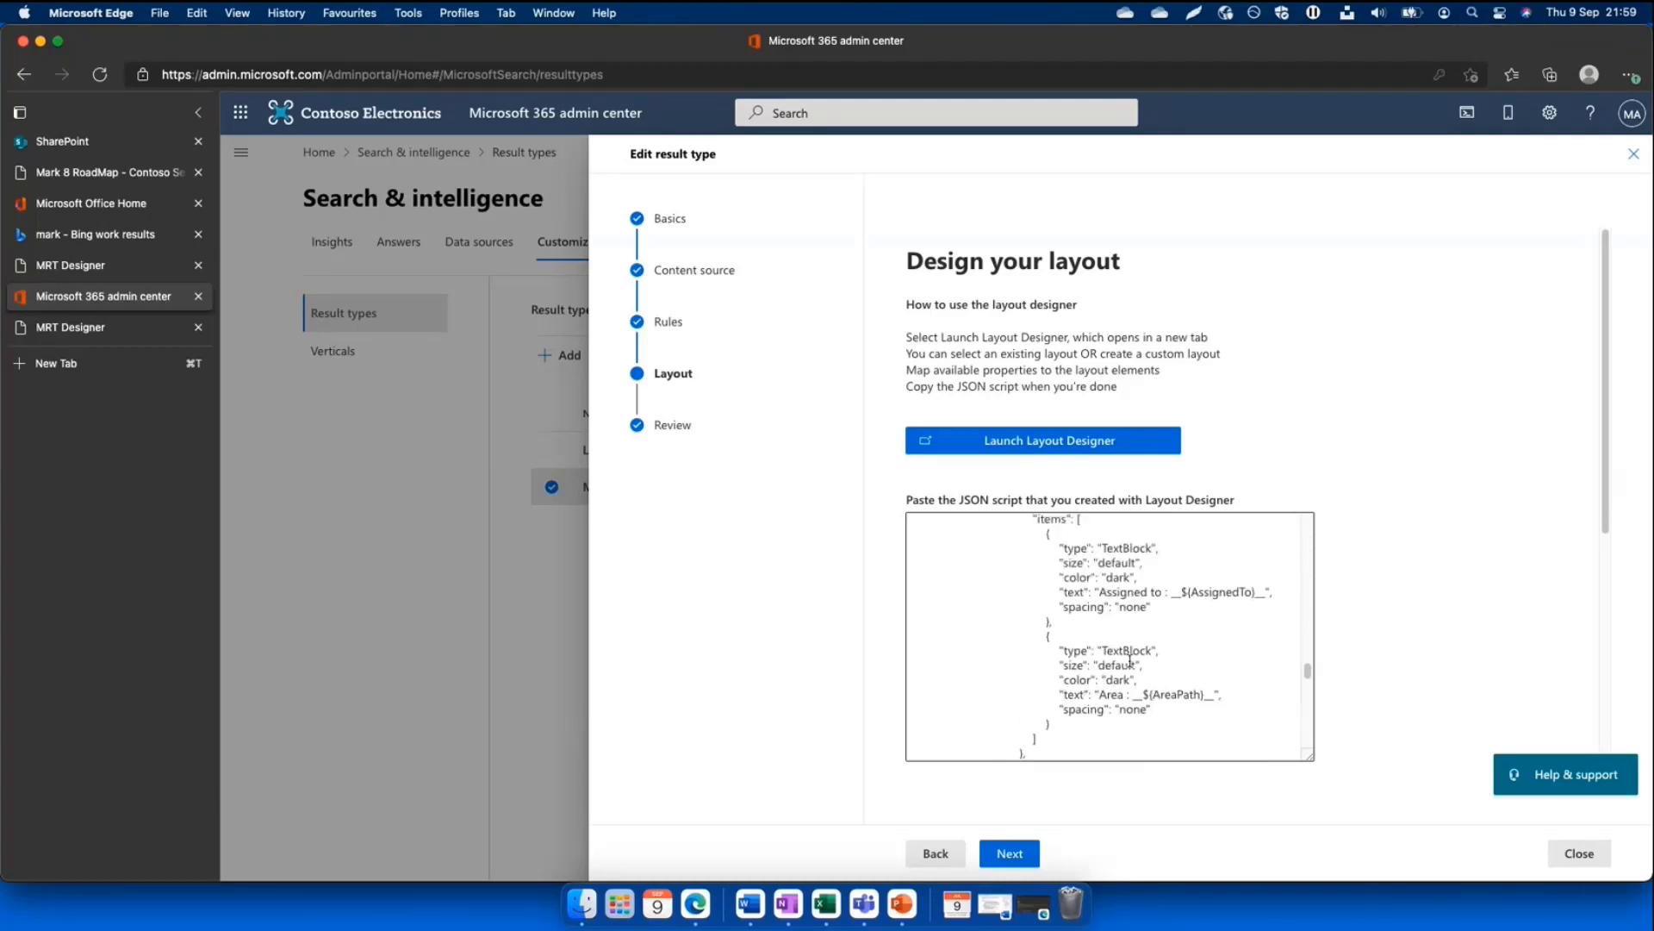
double_click(1217, 591)
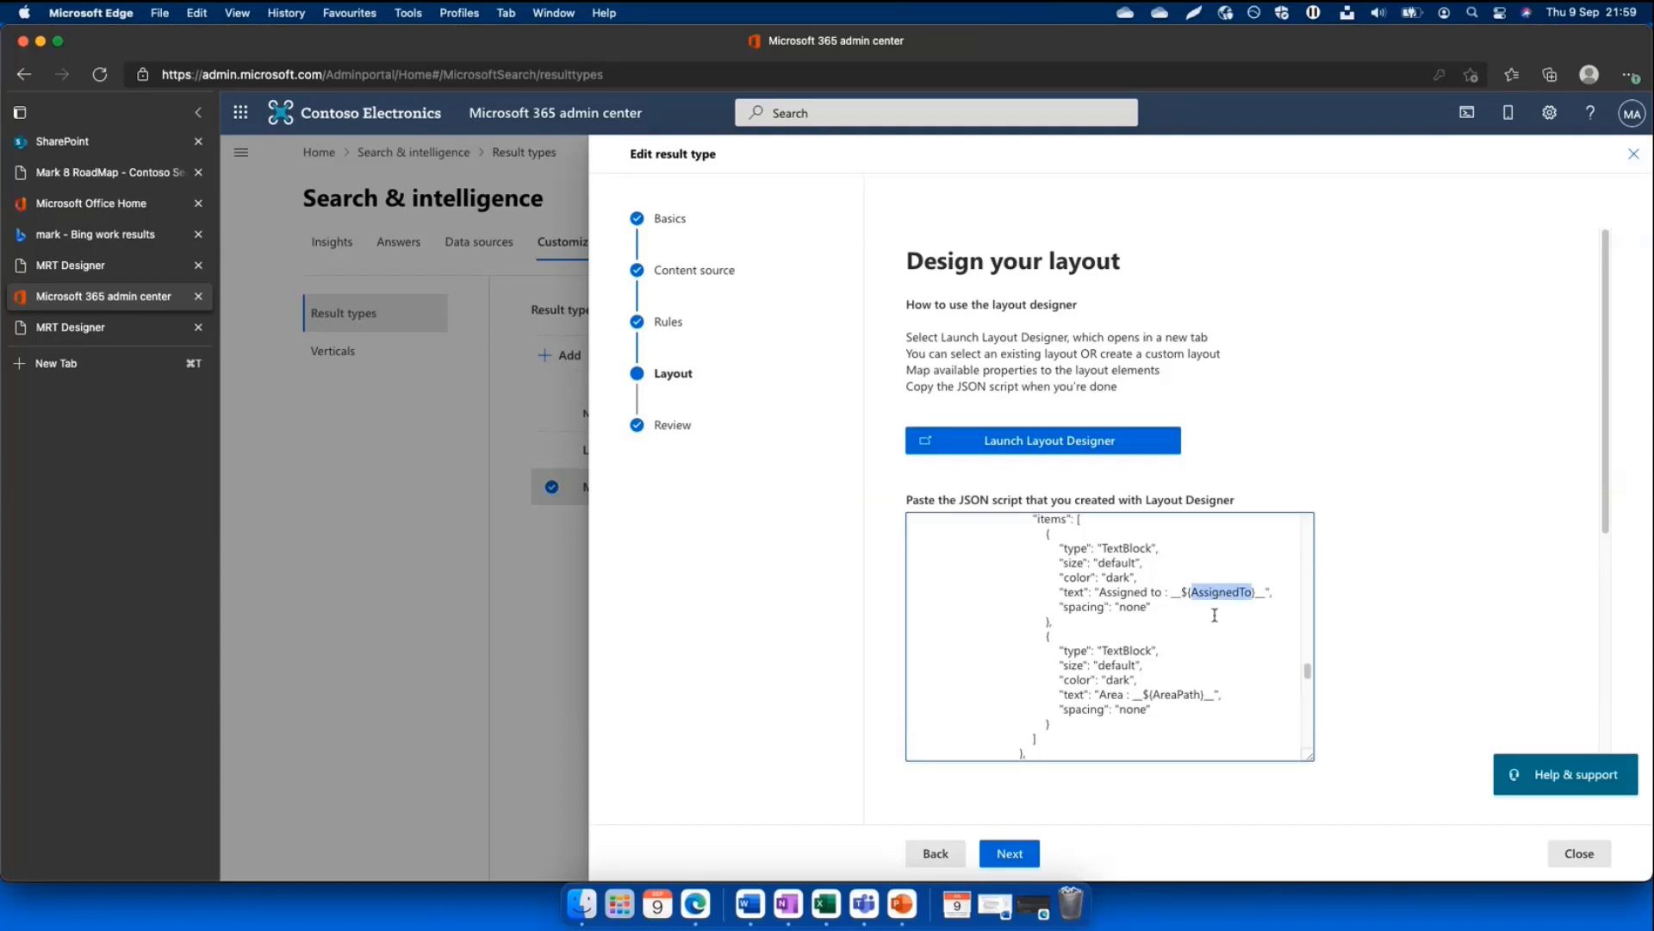
double_click(1175, 694)
scroll(1175, 693, up, 3)
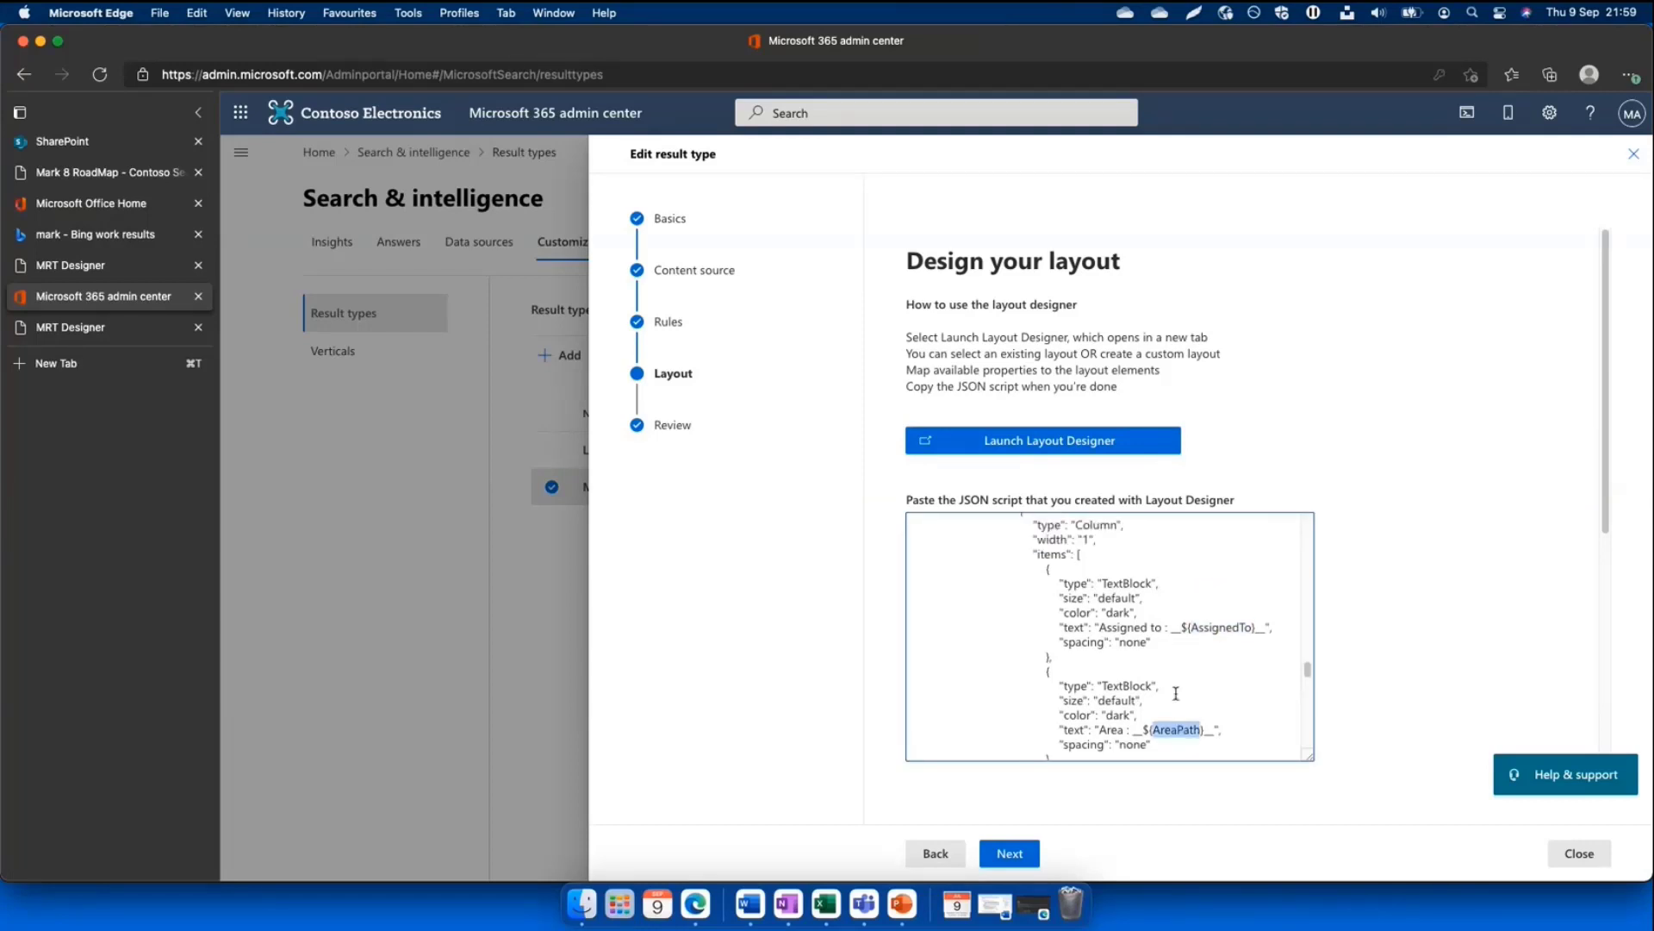
scroll(1175, 689, up, 1)
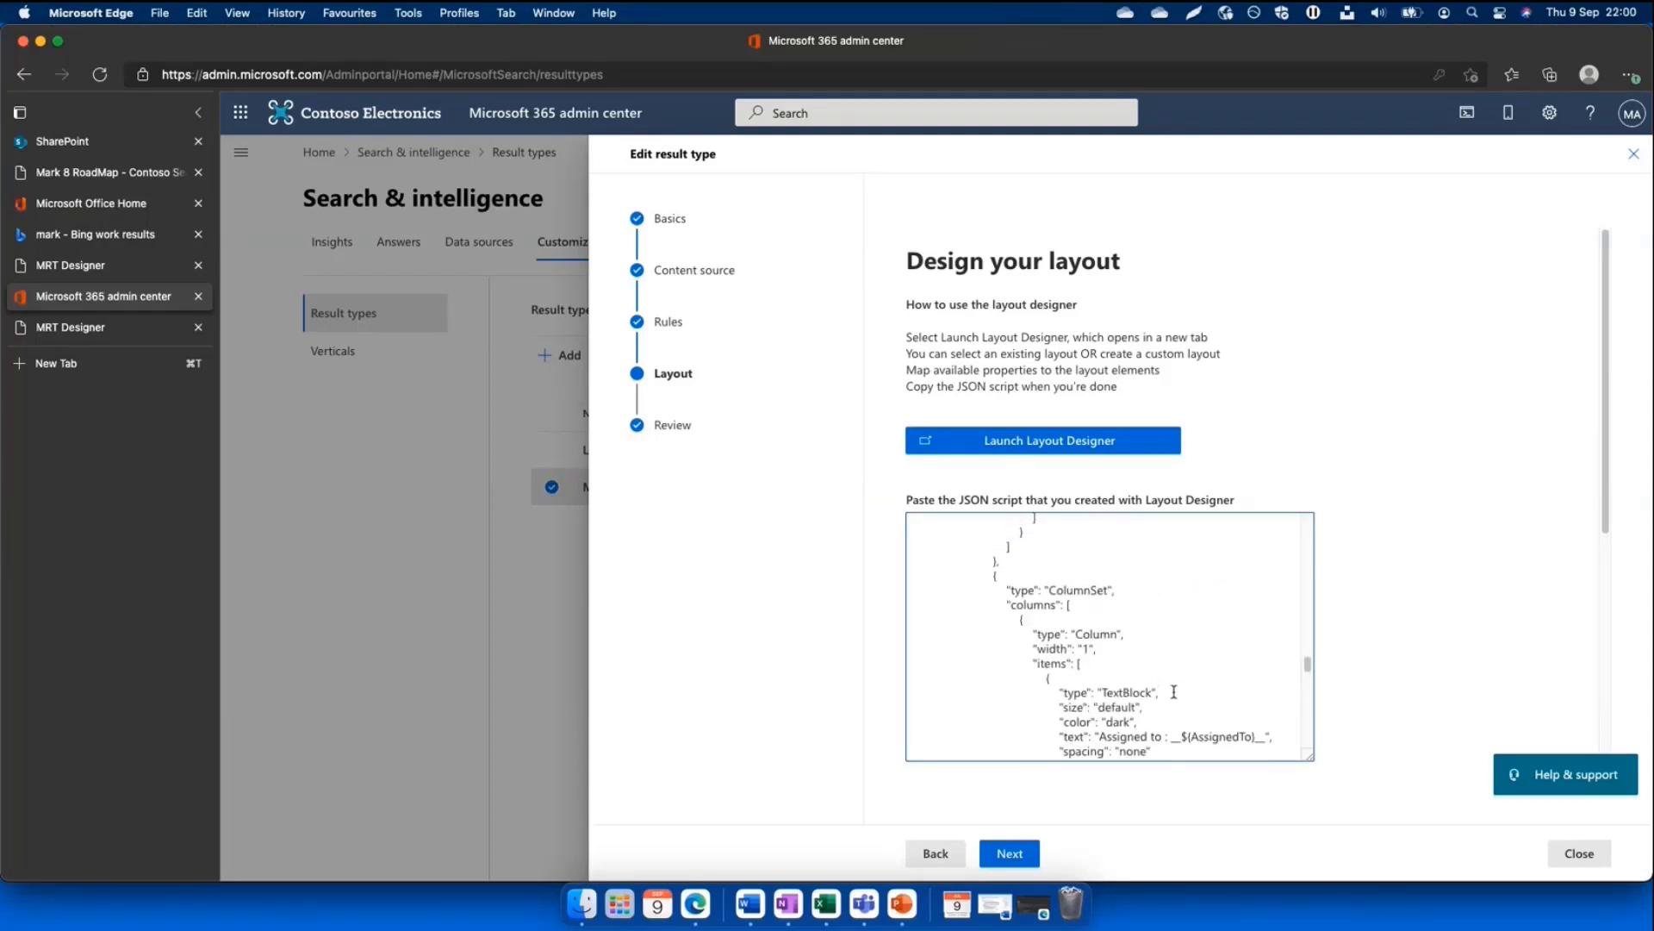
scroll(1175, 689, down, 2)
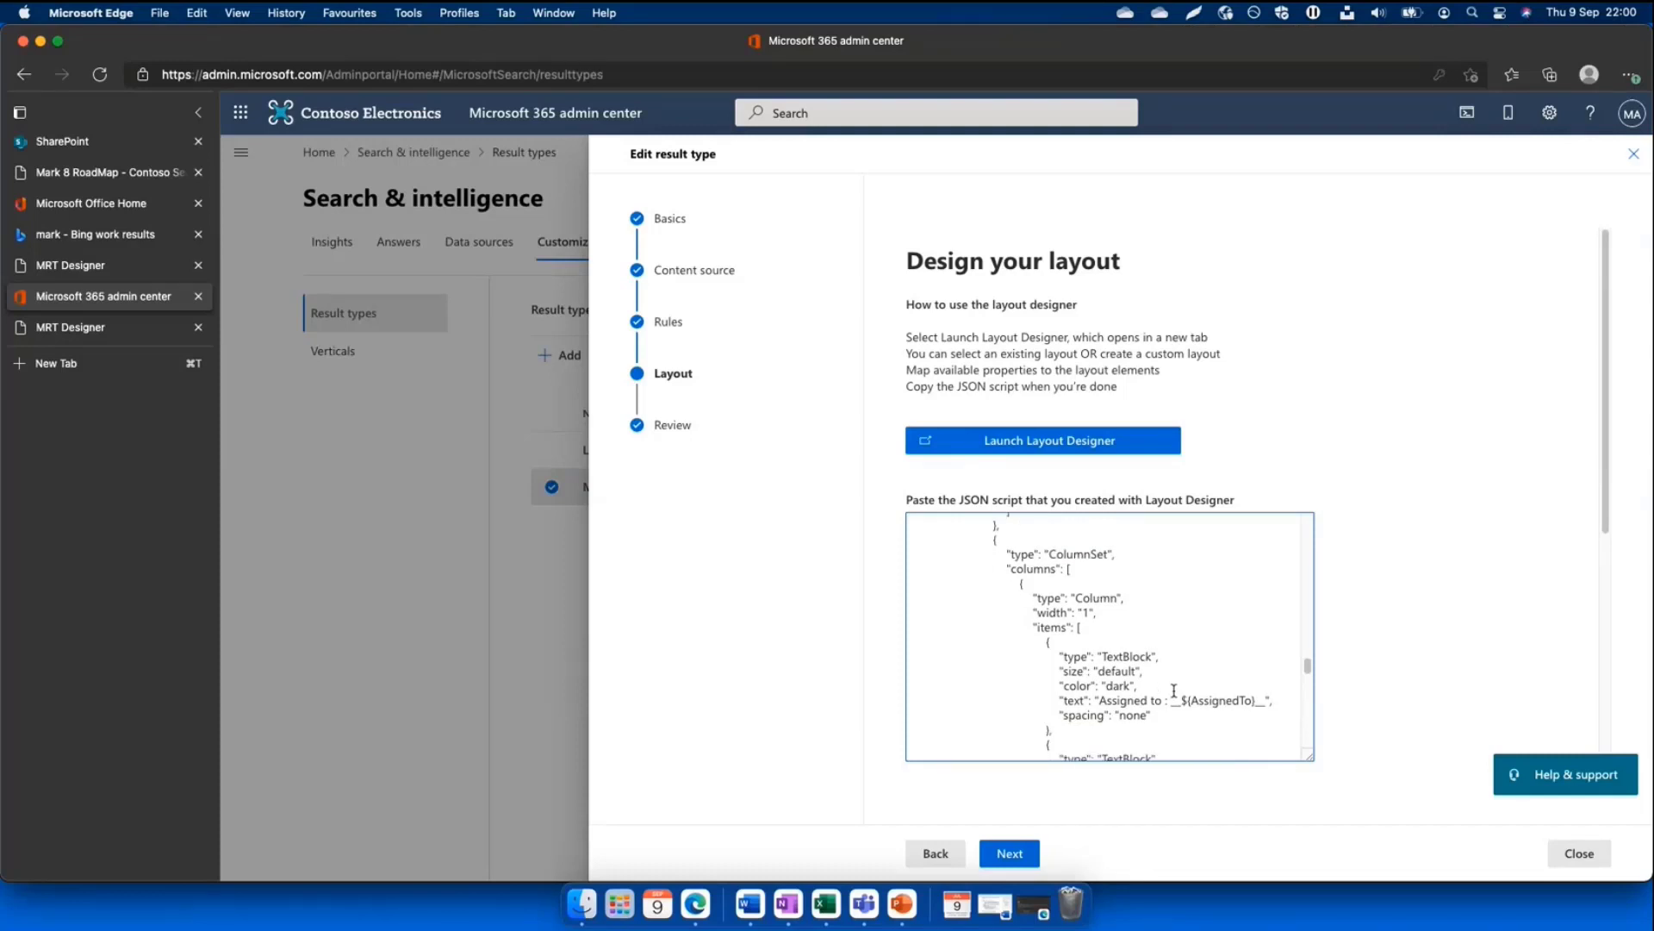